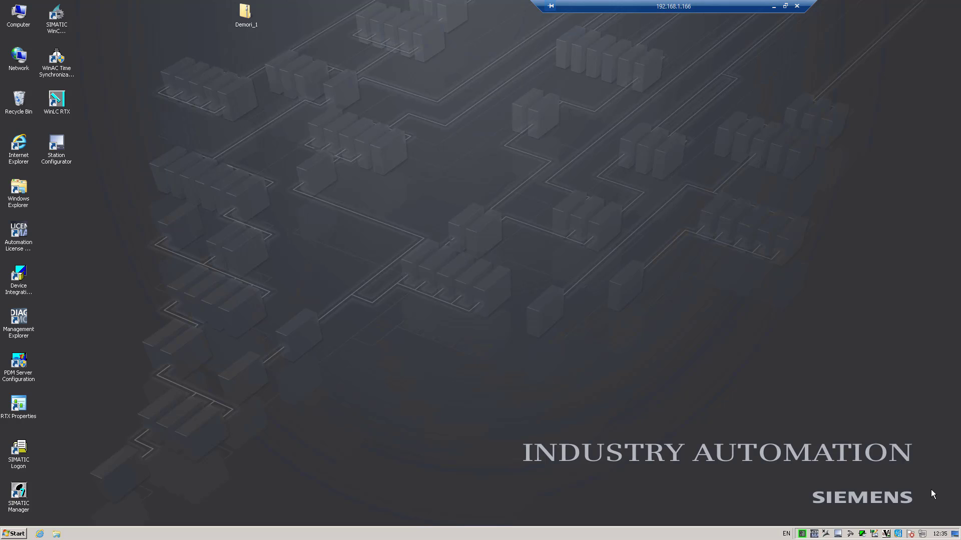
Open Computer Management and display the list of local user accounts
click(13, 534)
text(comp)
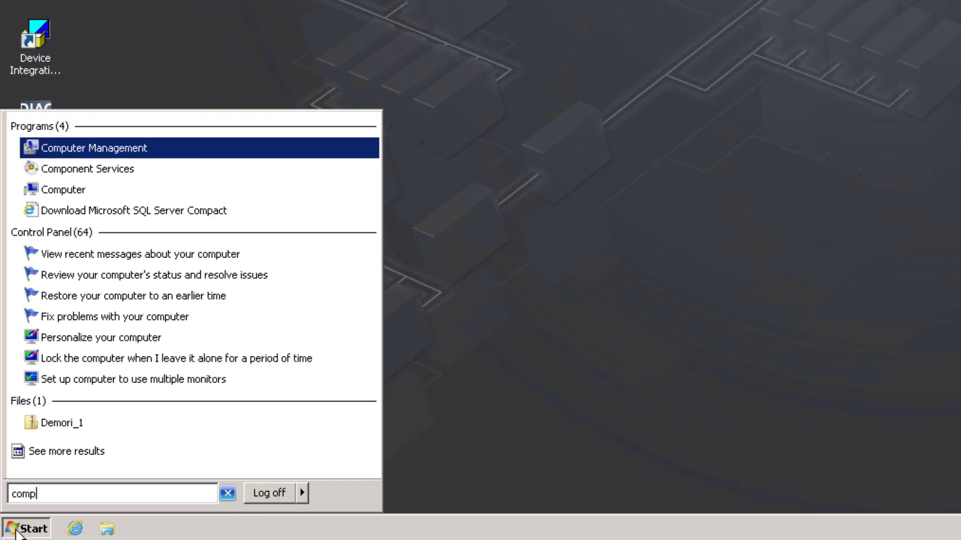
key(Return)
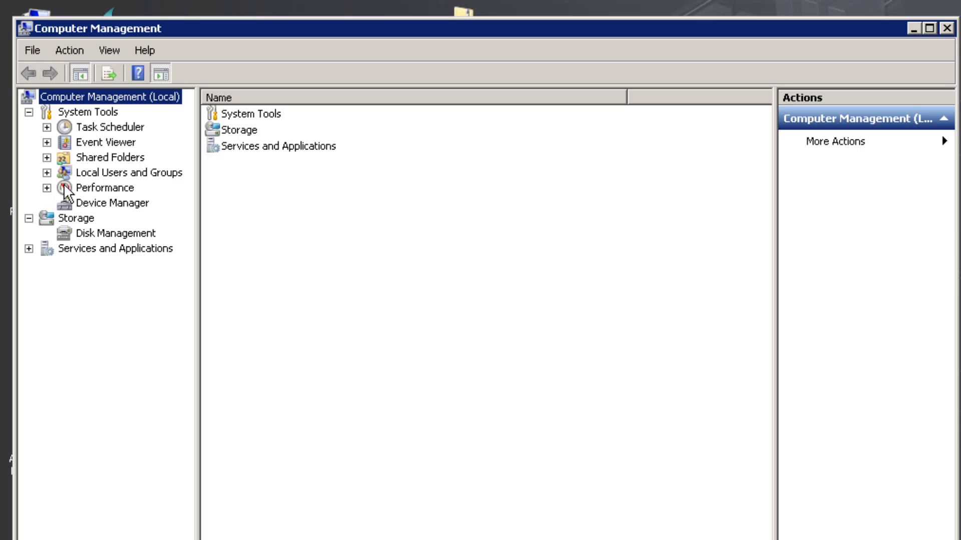
click(47, 173)
click(81, 188)
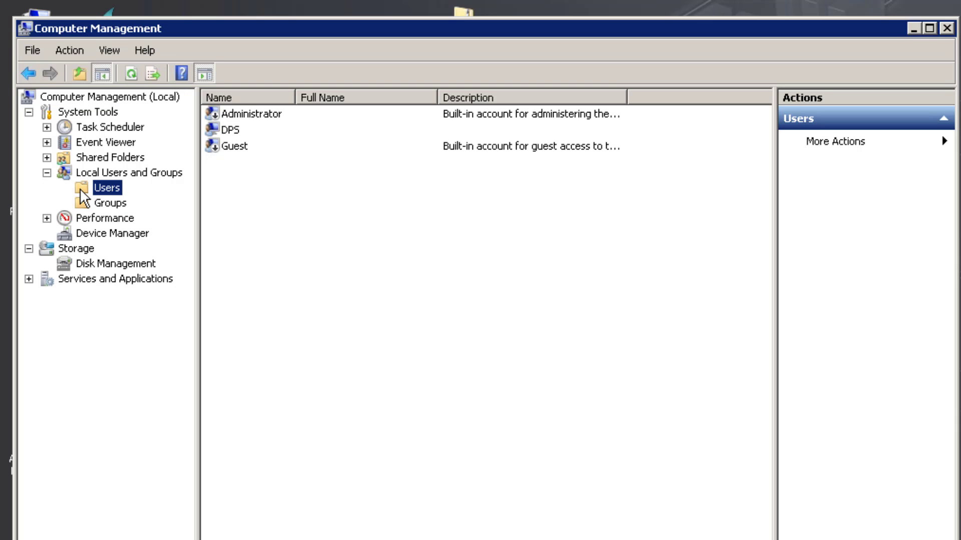
Review the group memberships of the DPS user account, including Logon_Administrator, and close Computer Management
click(216, 129)
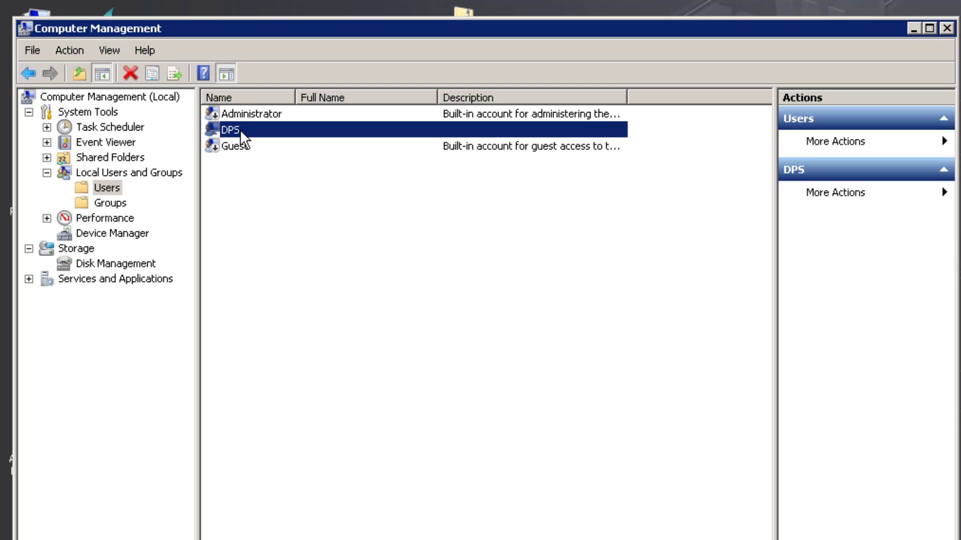
double_click(276, 129)
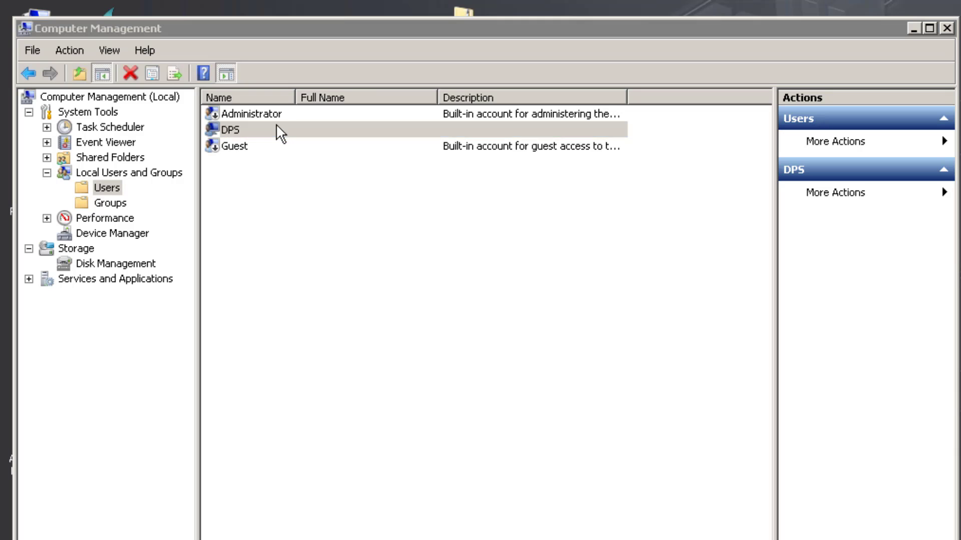
click(370, 182)
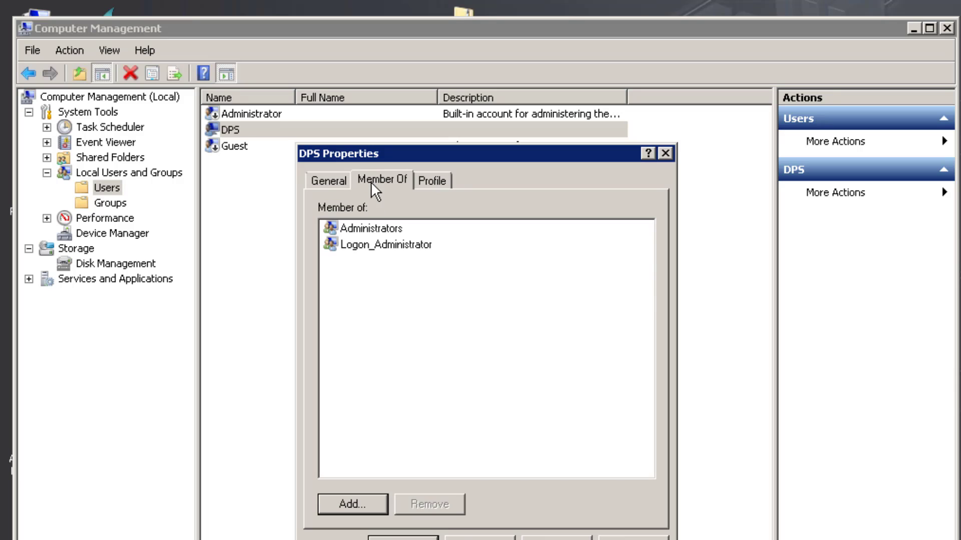
click(350, 249)
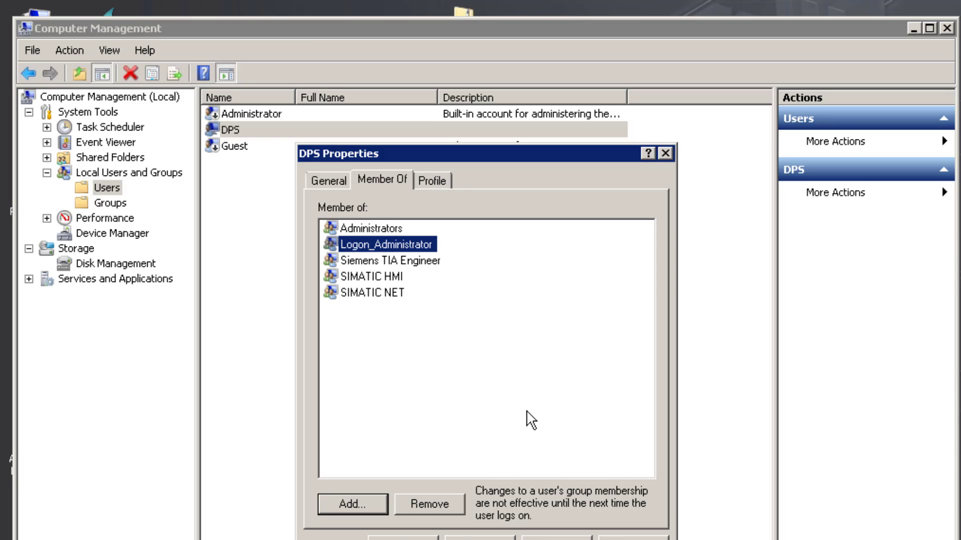
click(479, 538)
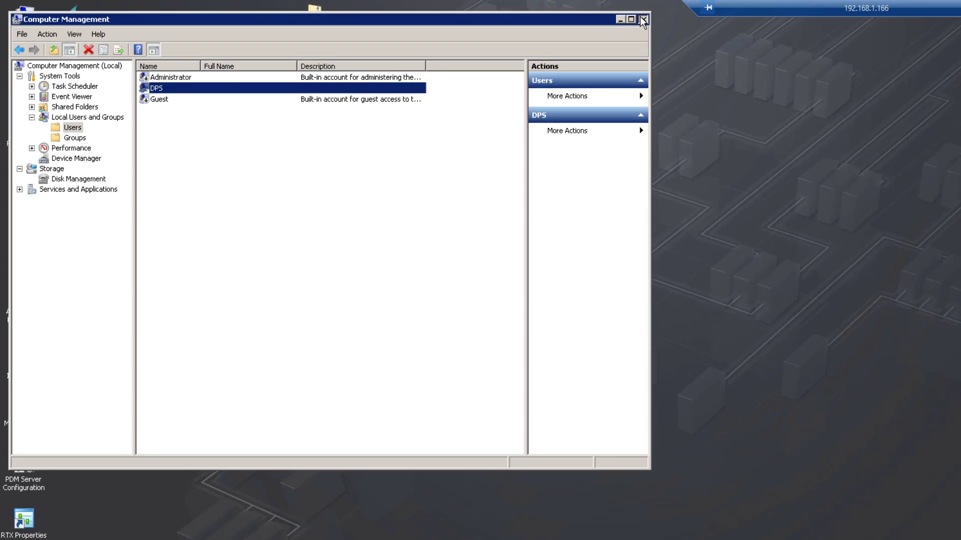
click(947, 28)
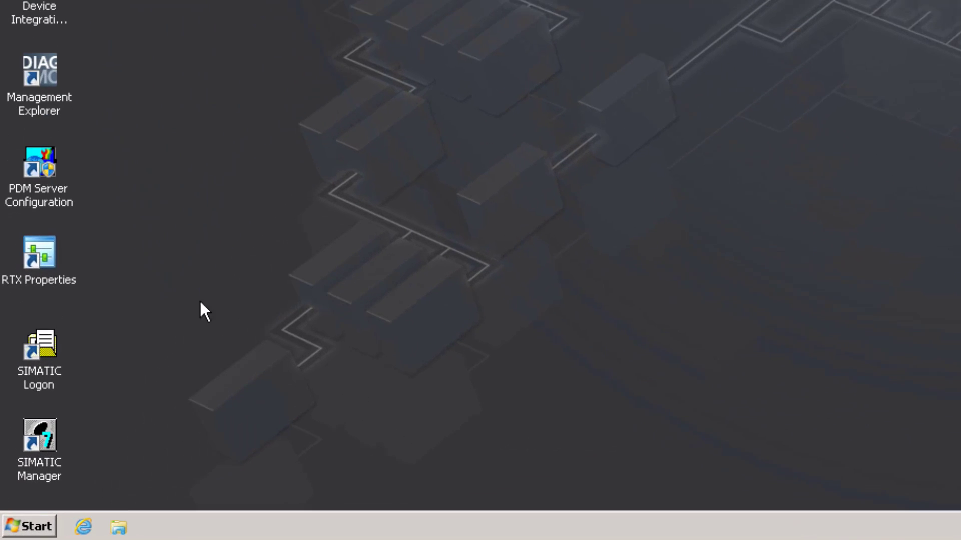
Search the Control Panel for "ada" and display the computer's network connections
click(15, 534)
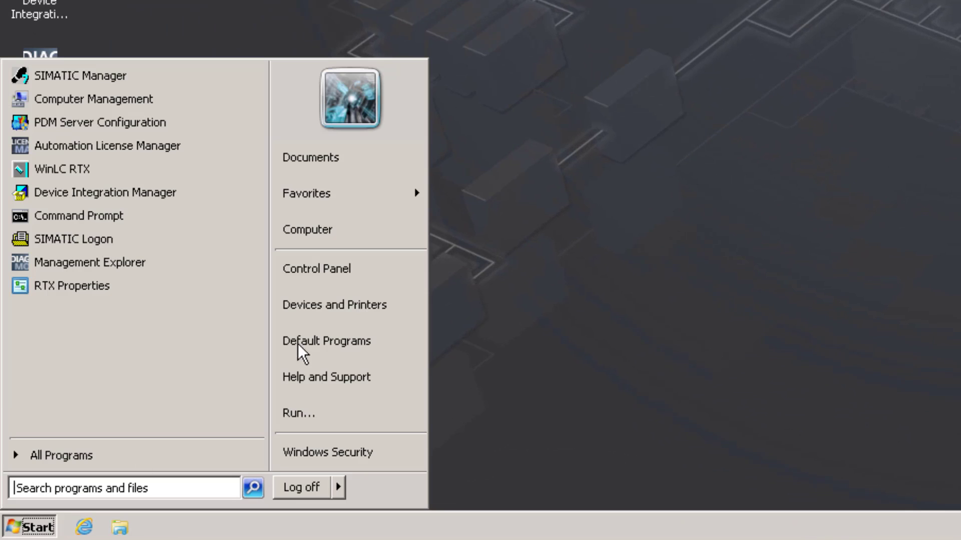
click(335, 265)
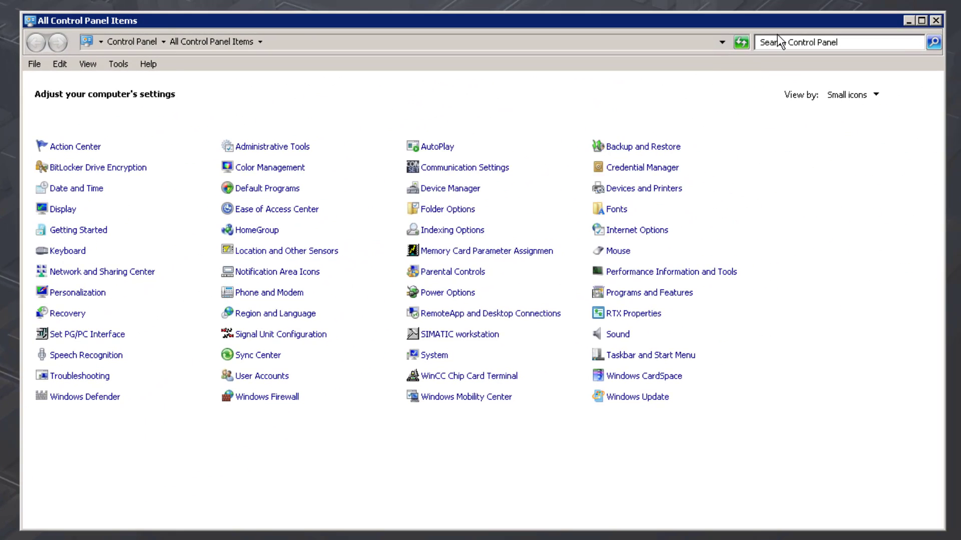
click(778, 42)
text(ada)
click(118, 254)
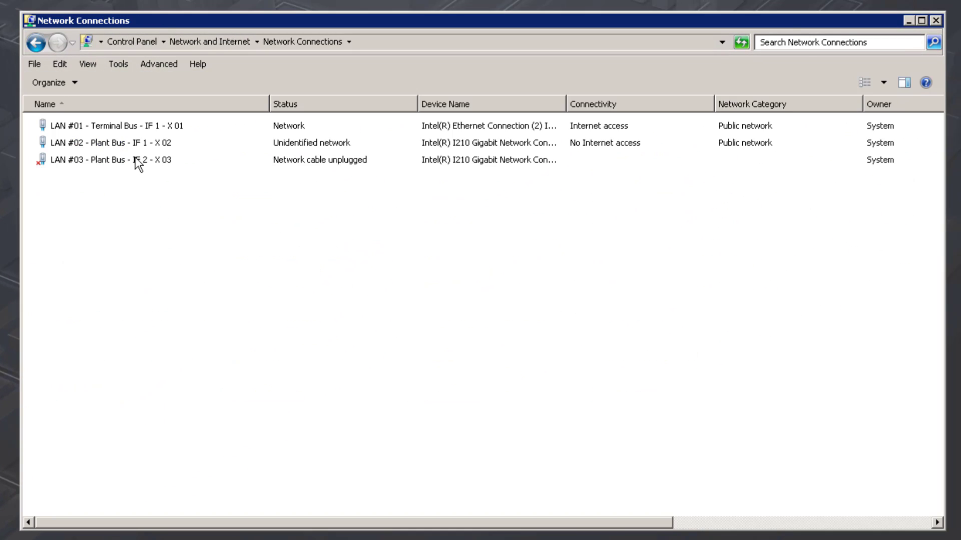
Examine the LAN #01 Terminal Bus and LAN #02 Plant Bus connections, and close the network connections list
click(112, 128)
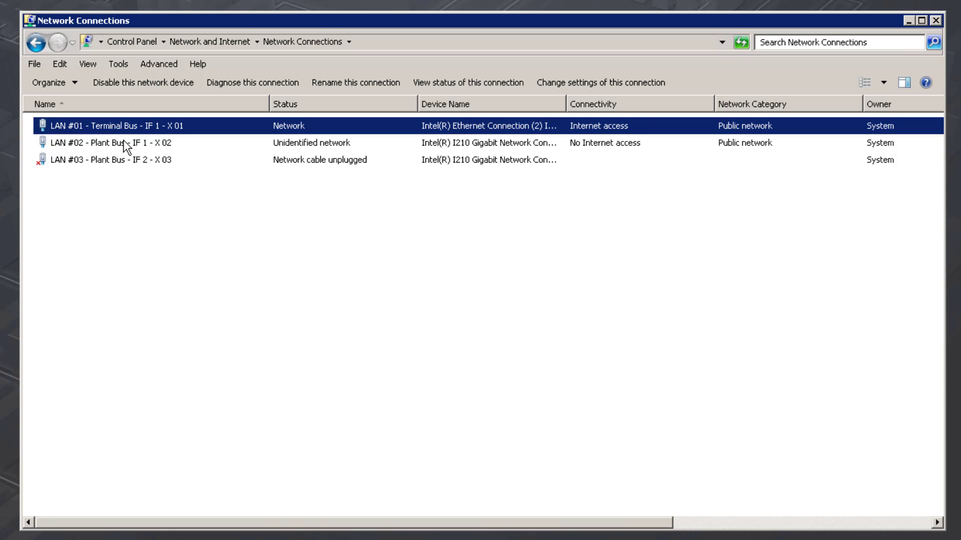
click(124, 142)
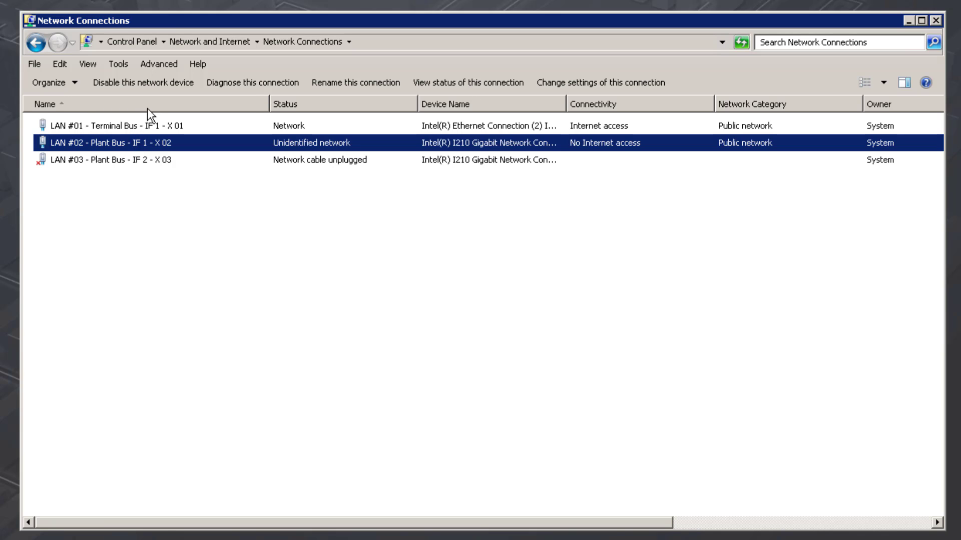
click(936, 20)
Check the interface assigned to the S7ONLINE access point in Set PG/PC Interface and accept the settings
click(15, 529)
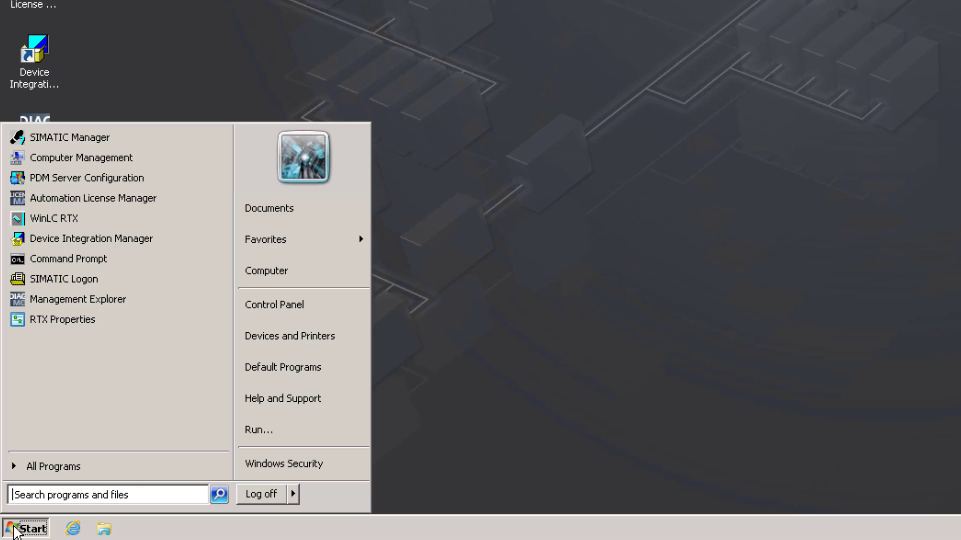
text(pg)
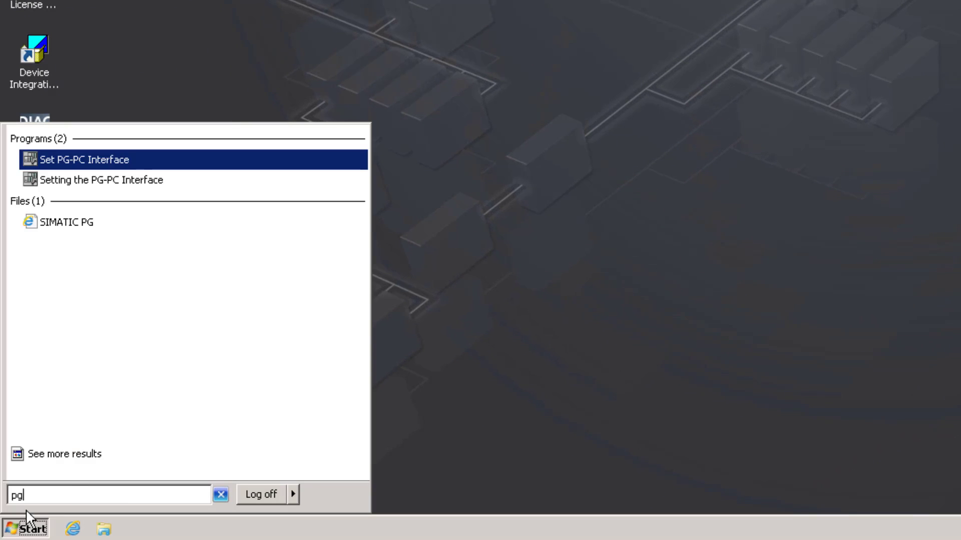
click(105, 161)
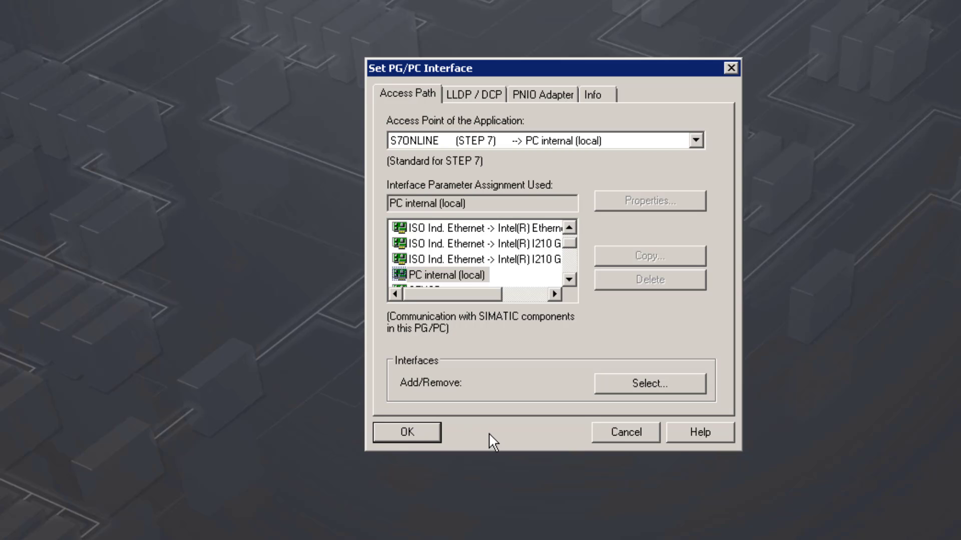
click(422, 436)
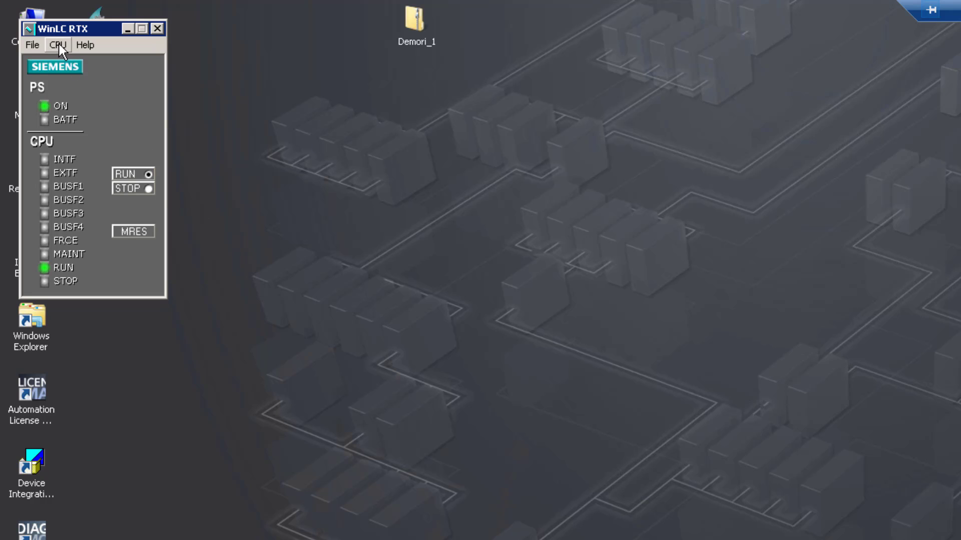
Review the general startup properties of the WinLC RTX controller, allowing the program to run, and close them
click(59, 44)
click(107, 196)
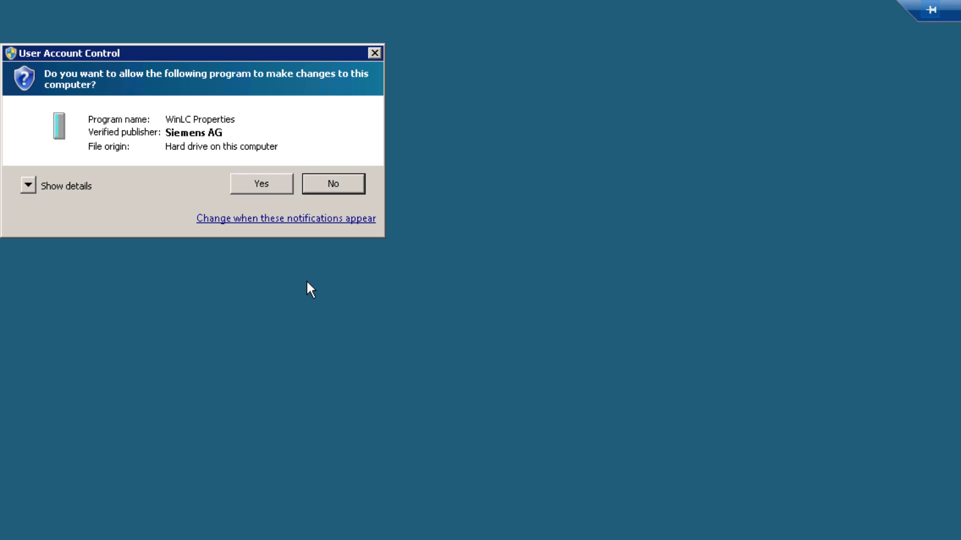
click(261, 184)
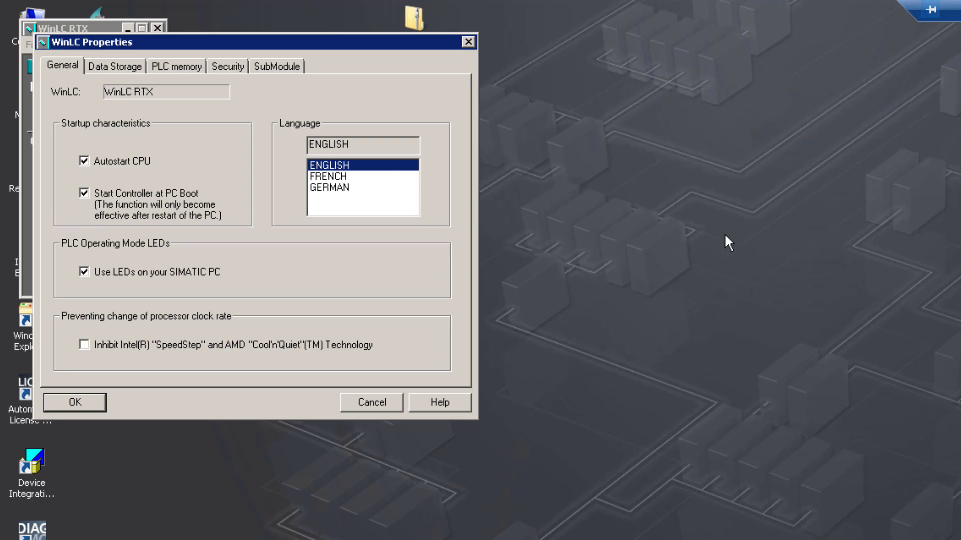
click(468, 42)
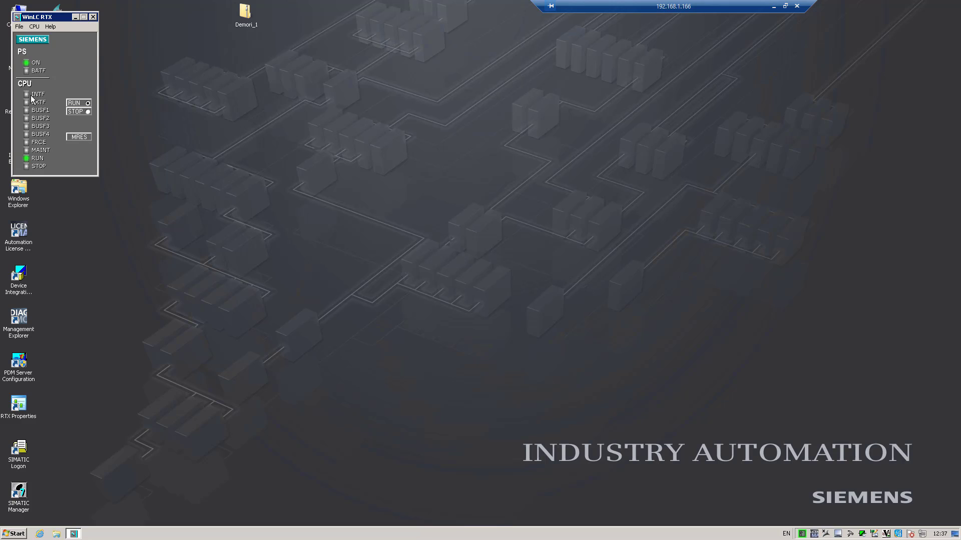
Start SIMATIC Manager and open the sample project PDM_MS, acknowledging the SID registration notice
click(17, 498)
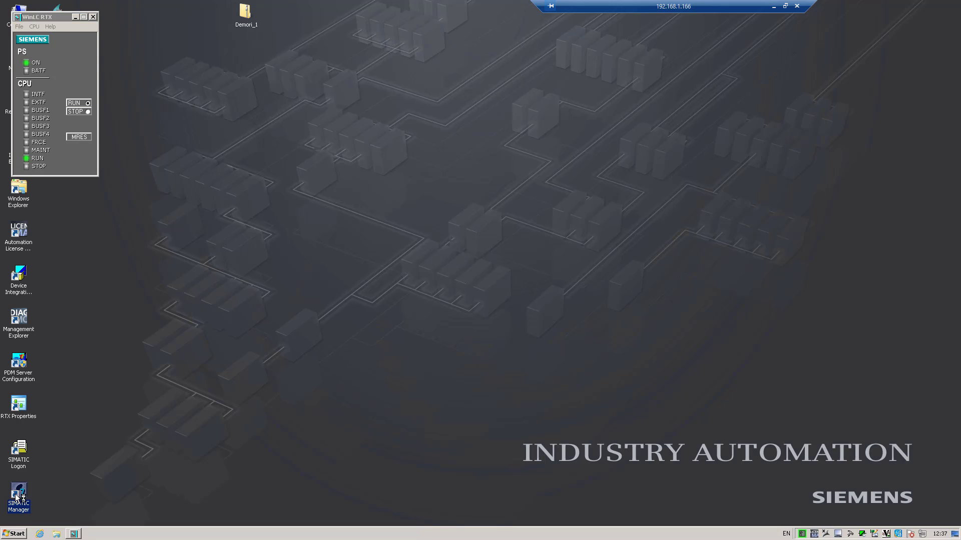
double_click(17, 498)
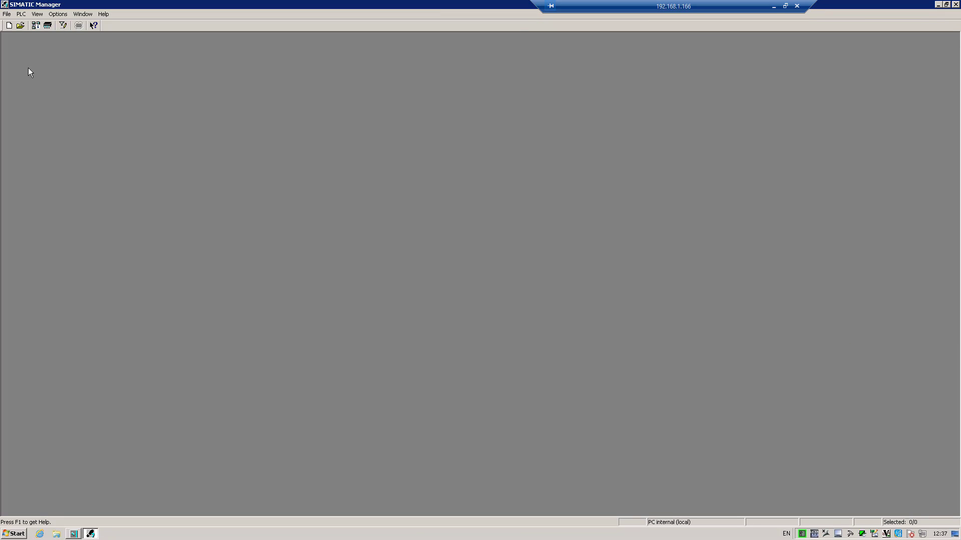
click(7, 14)
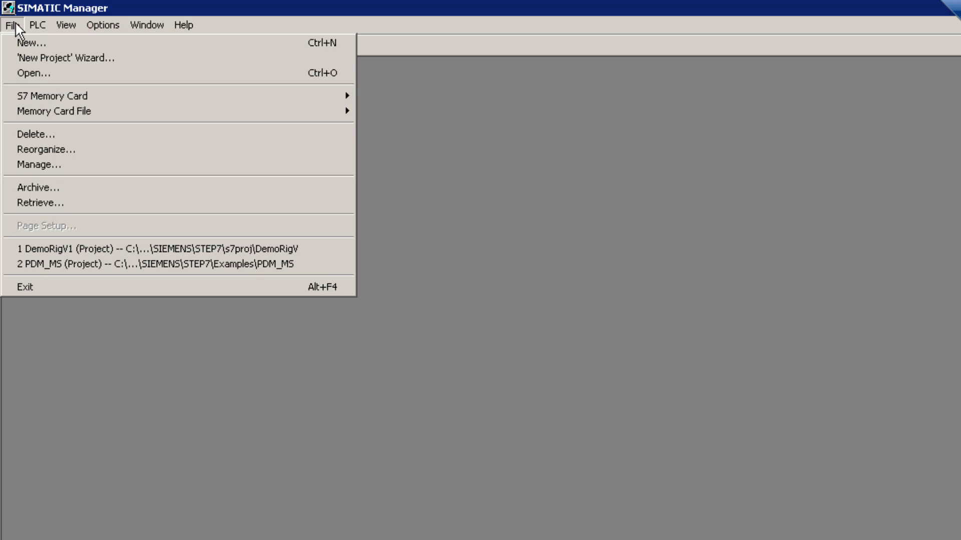
click(26, 72)
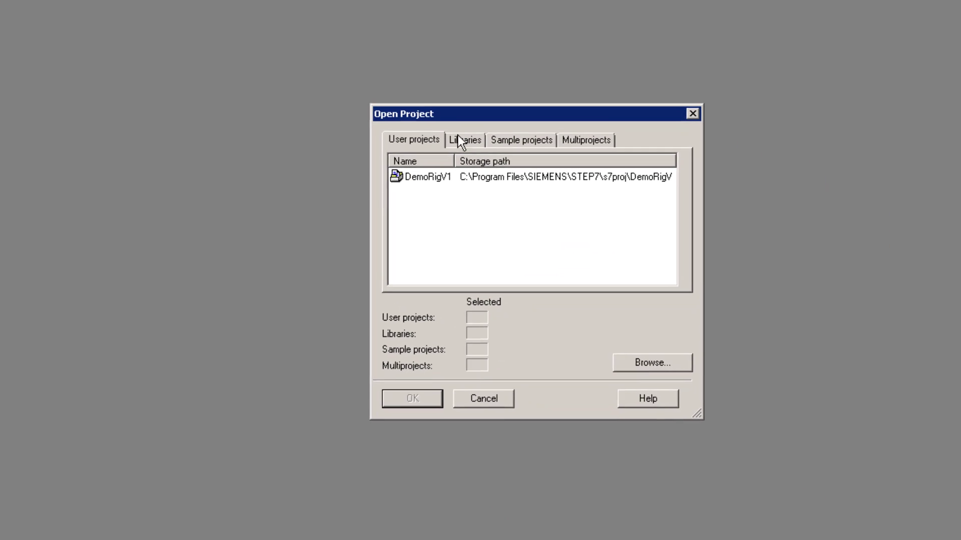
click(755, 269)
click(411, 205)
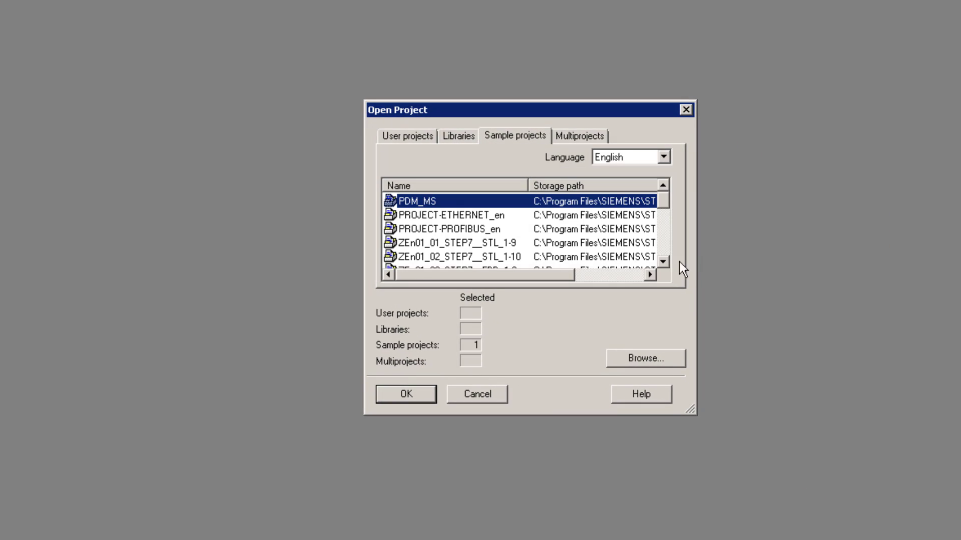
click(663, 261)
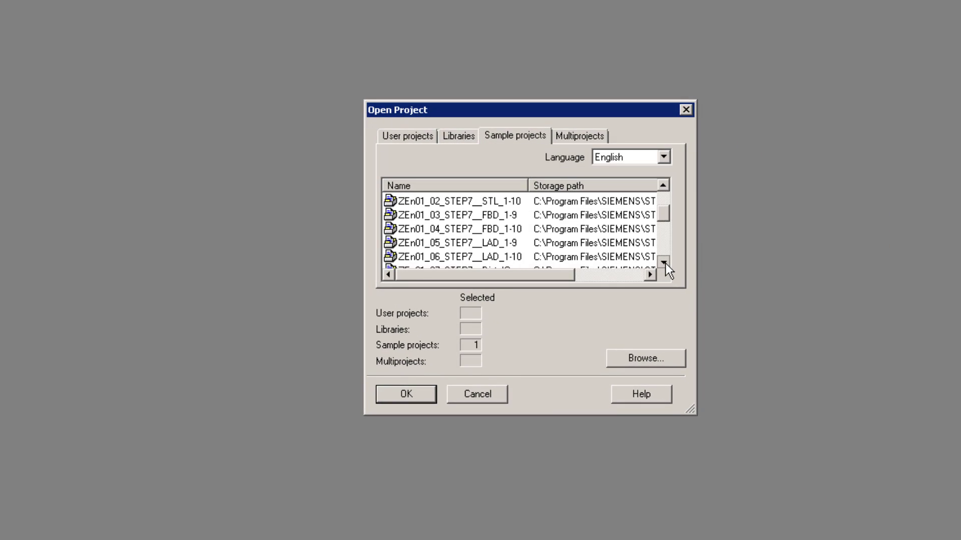
click(663, 186)
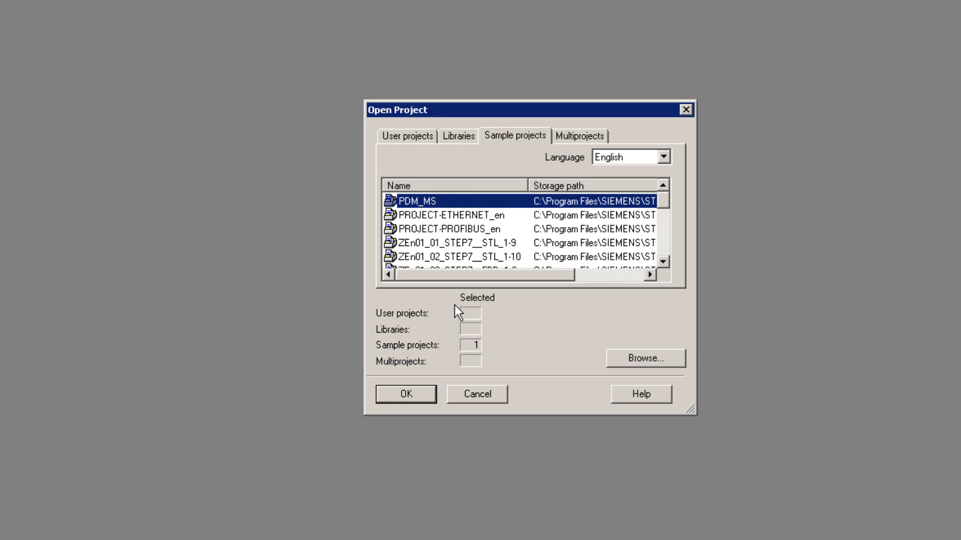
click(391, 398)
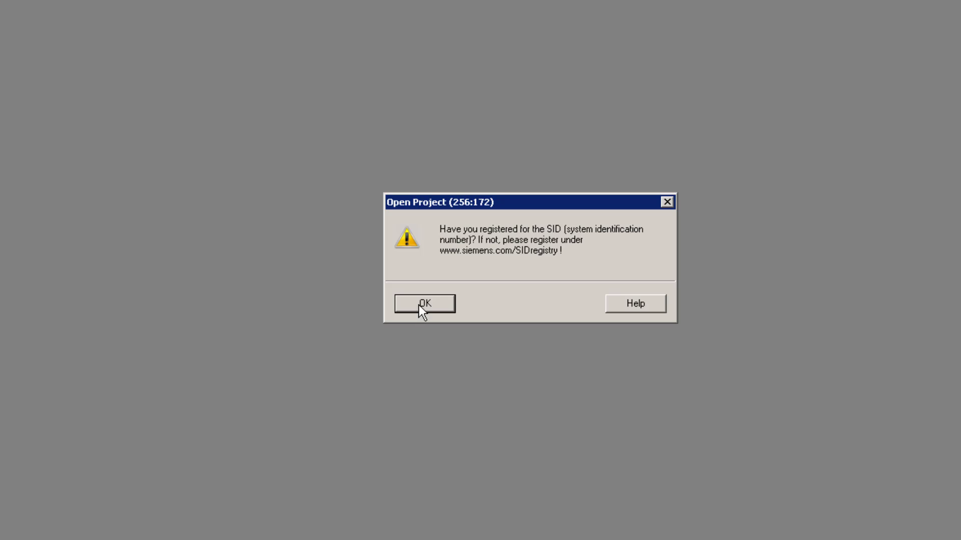
click(420, 303)
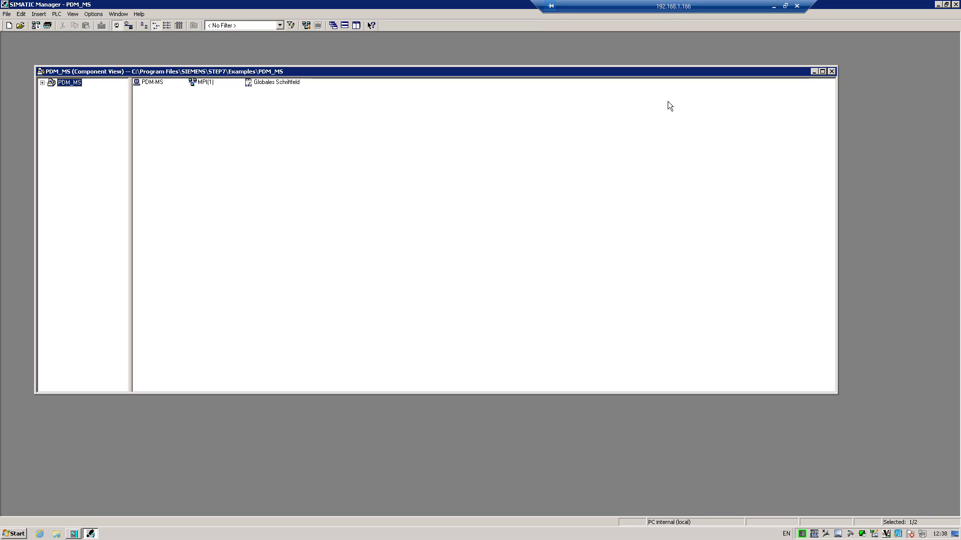
Save a copy of the PDM_MS project under the name DemoRigV2 in the s7proj folder
click(7, 14)
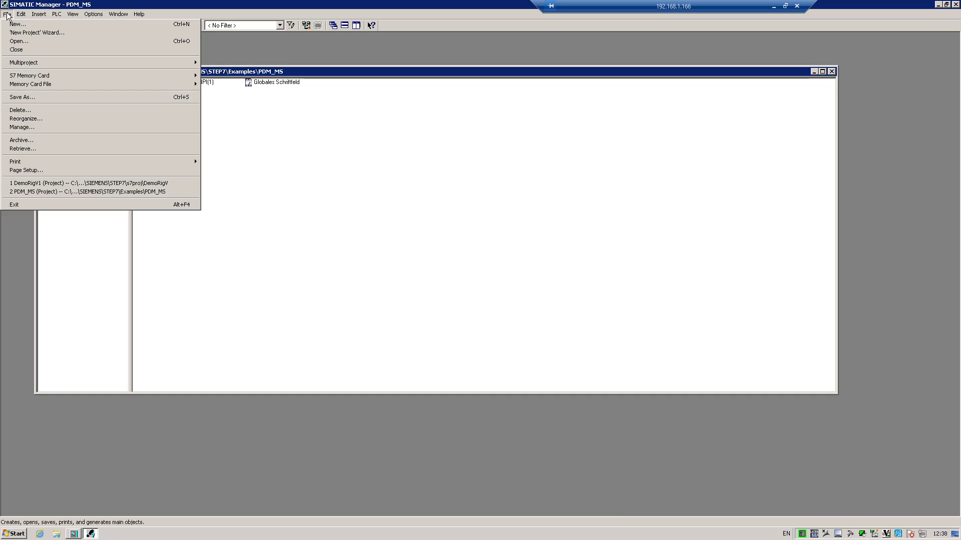
click(37, 99)
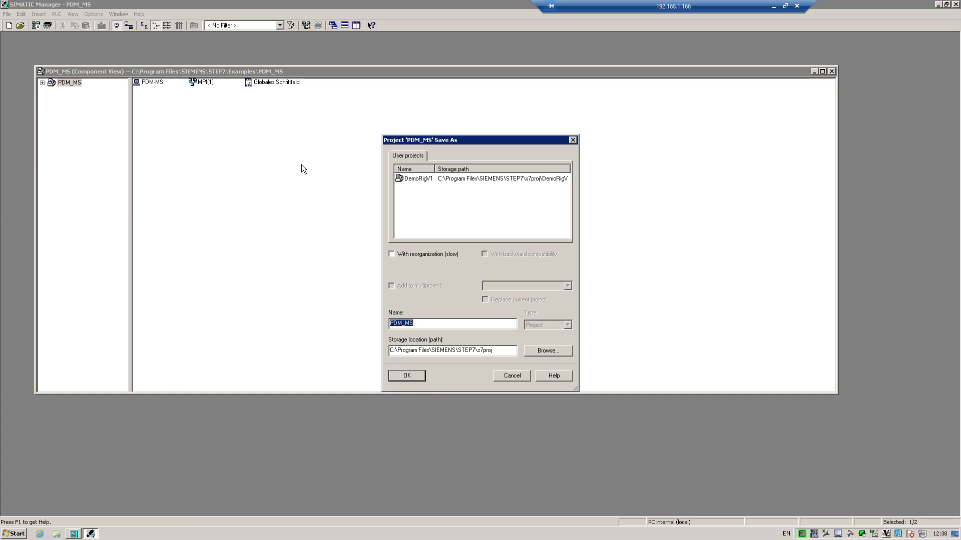
click(418, 179)
click(424, 322)
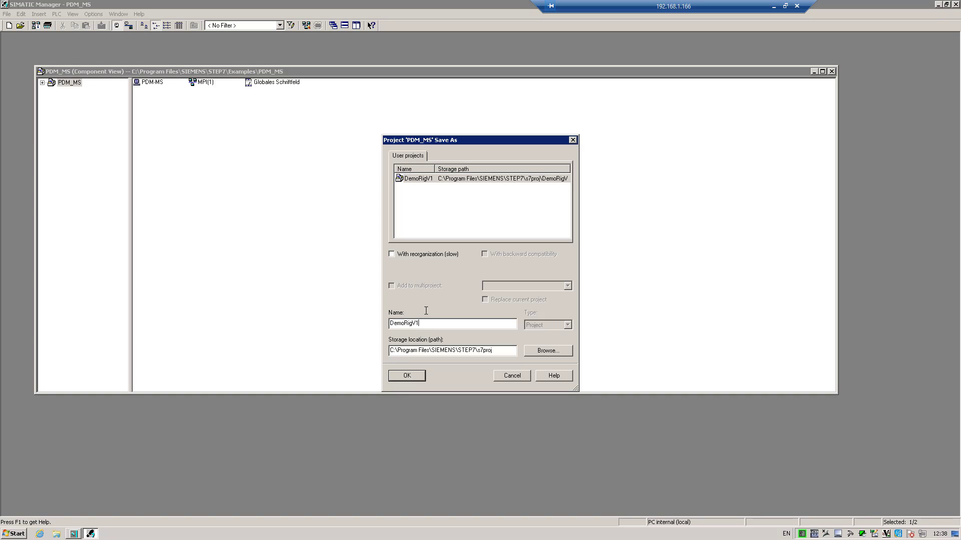
key(BackSpace)
text(2)
key(Return)
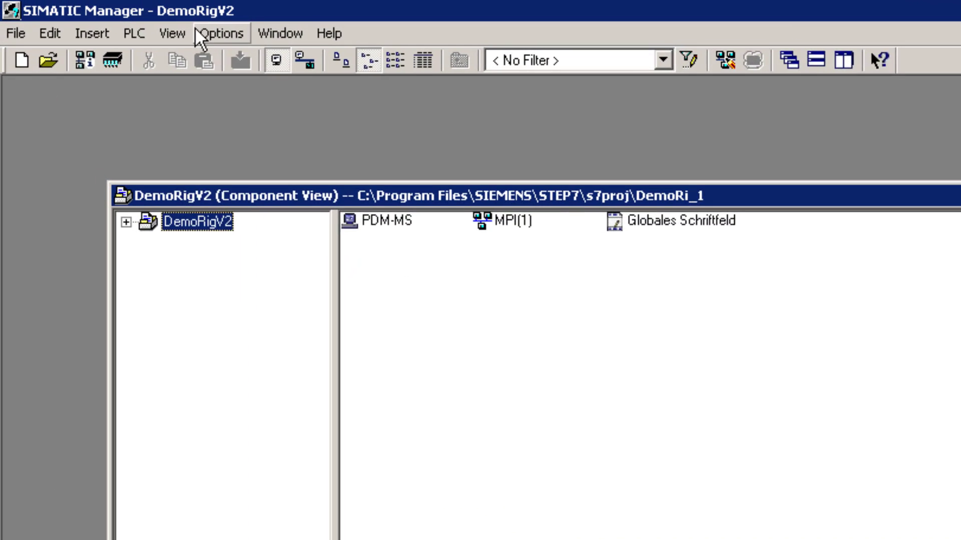
Open the Process Object View and the Process Device Network View of the DemoRigV2 project alongside the Component View
click(174, 31)
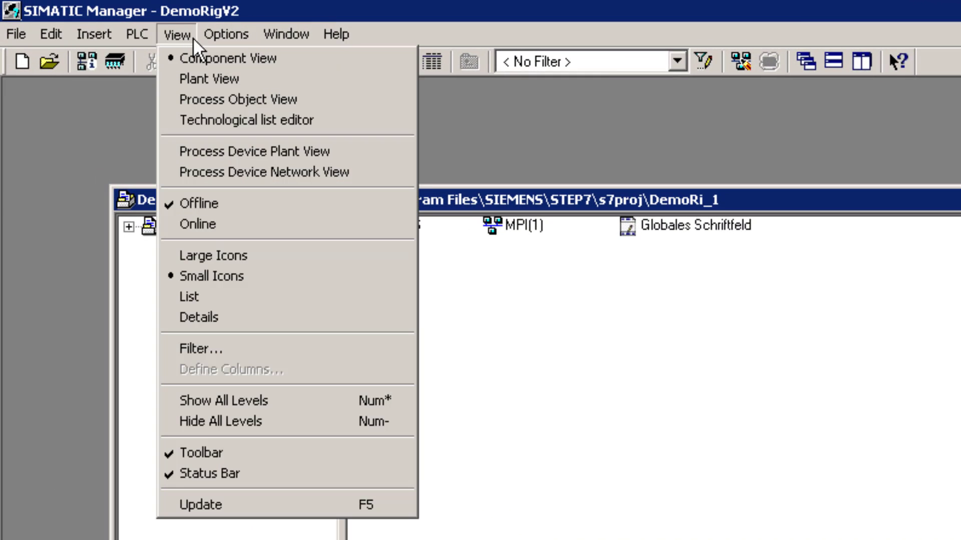
click(794, 378)
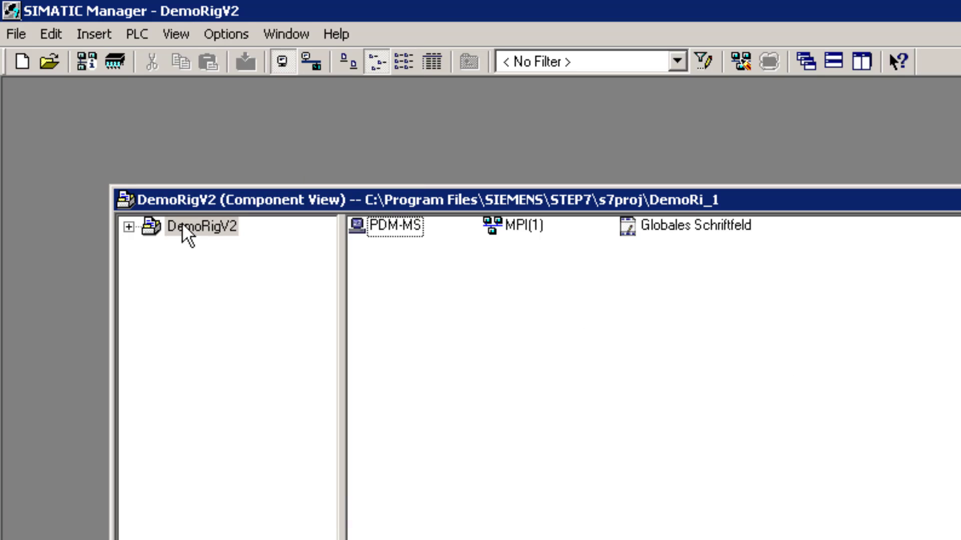
click(175, 33)
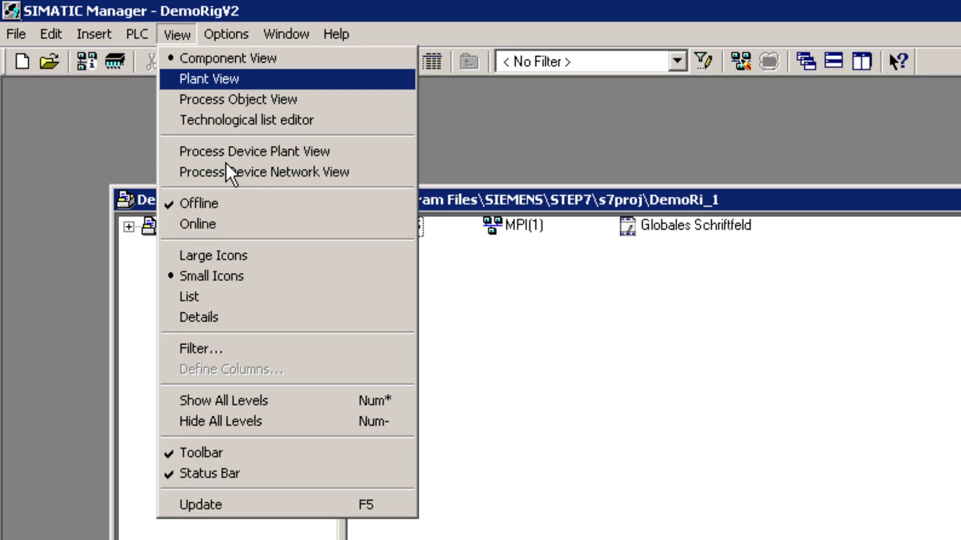
click(248, 99)
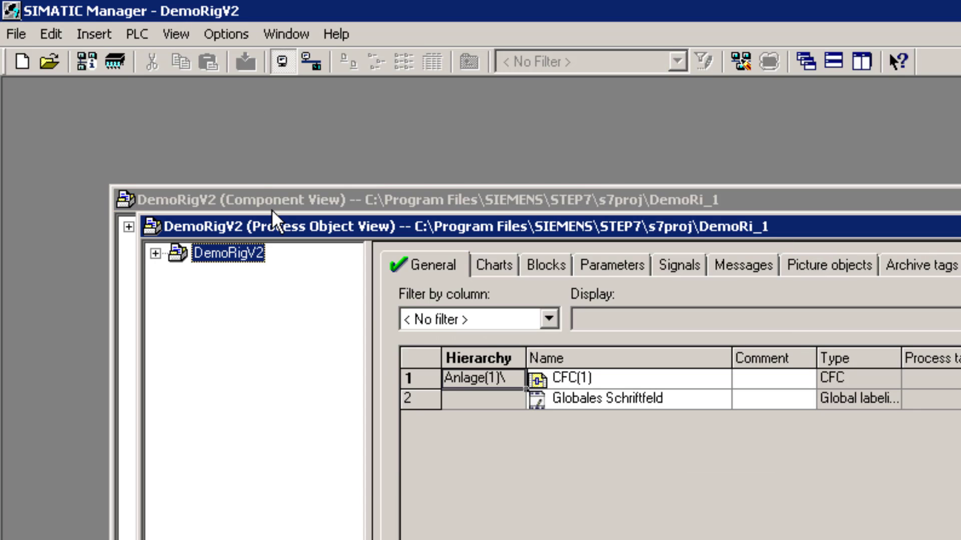
click(175, 35)
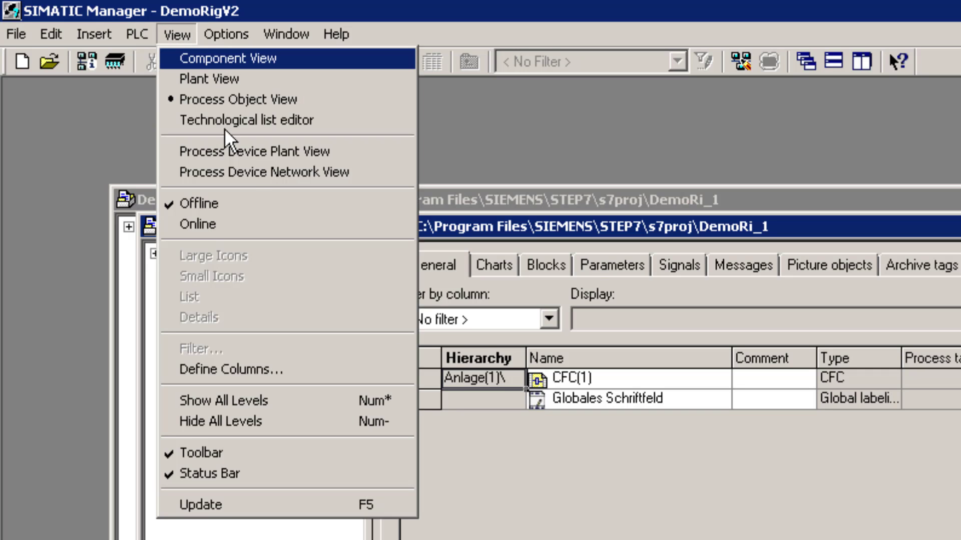
click(257, 176)
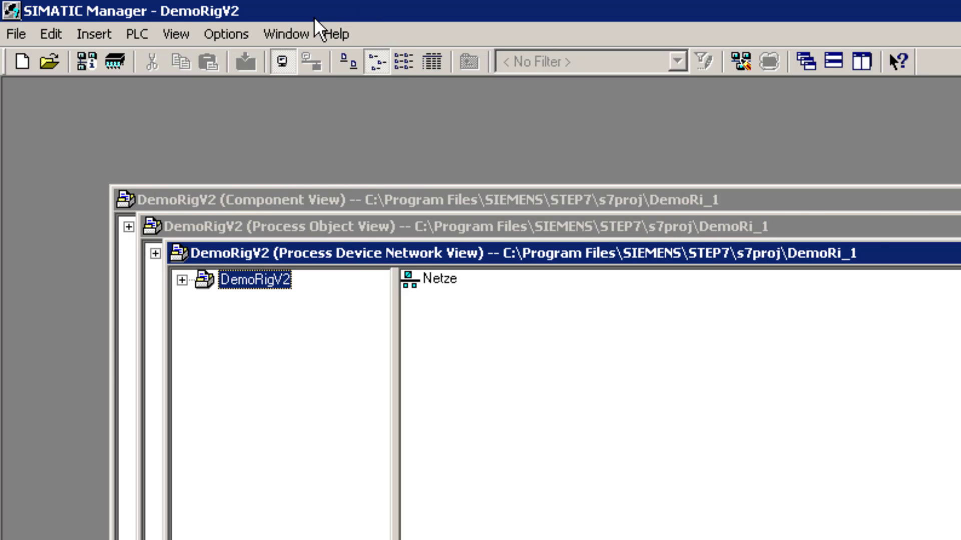
Arrange the three DemoRigV2 project views horizontally
click(289, 30)
mouse_move(336, 77)
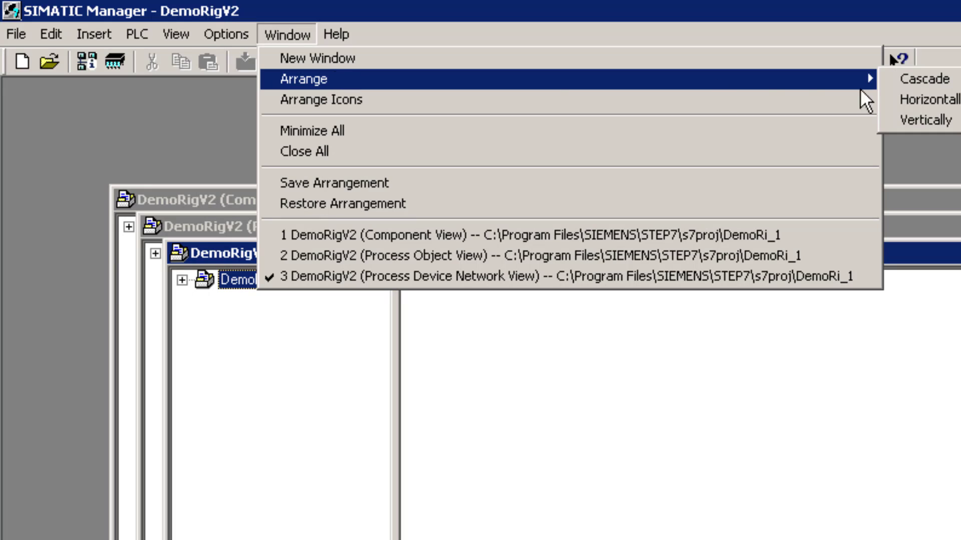
click(929, 100)
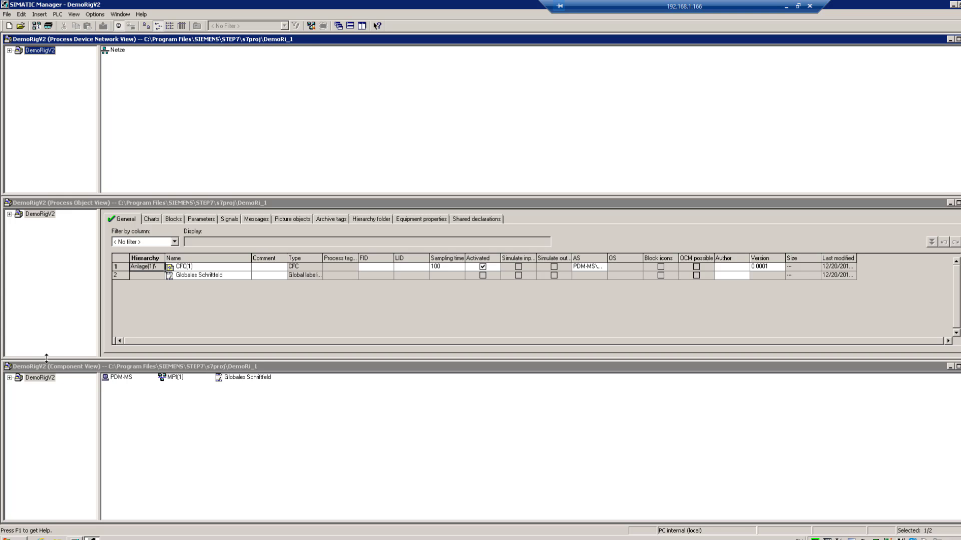
Expand the project down to the PDM-MS station's components and check the local station name in the Station Configuration Editor
double_click(22, 380)
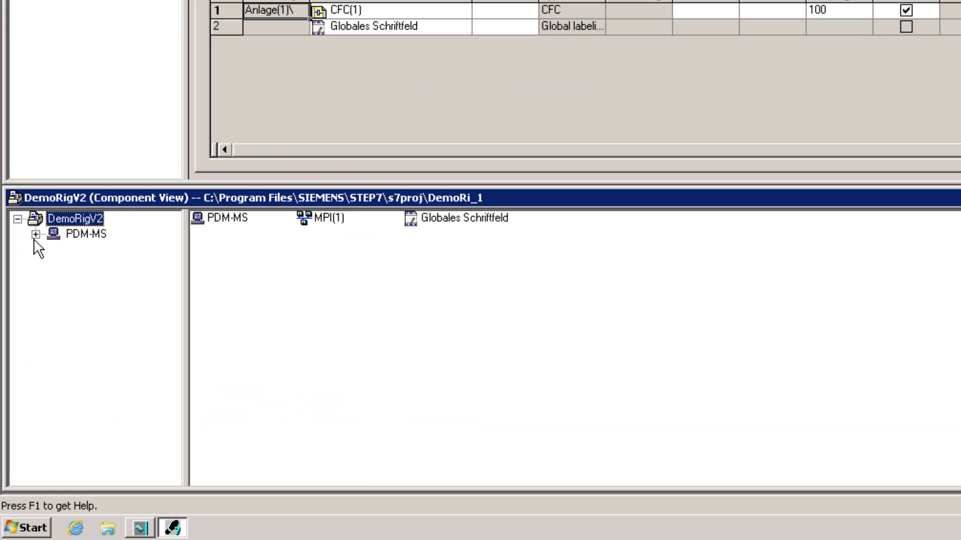
click(36, 235)
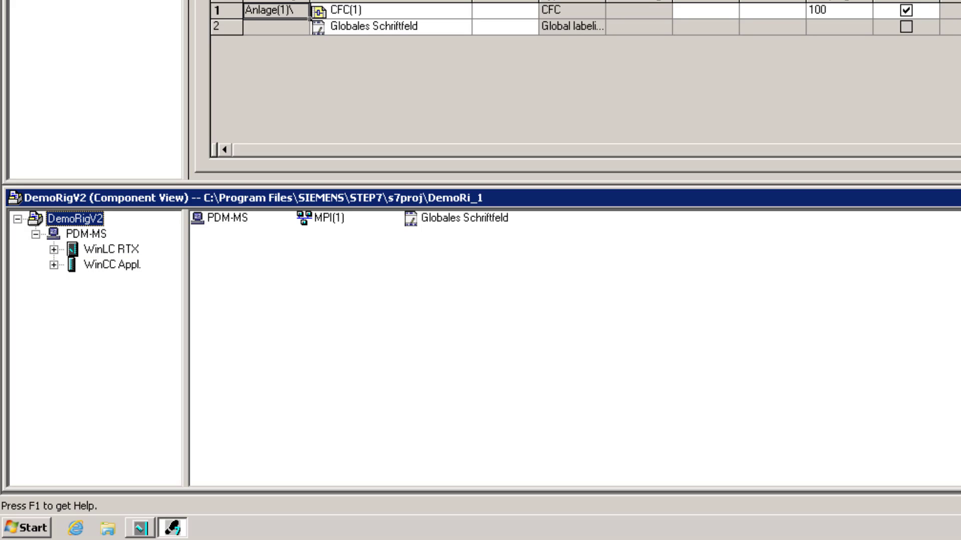
double_click(724, 530)
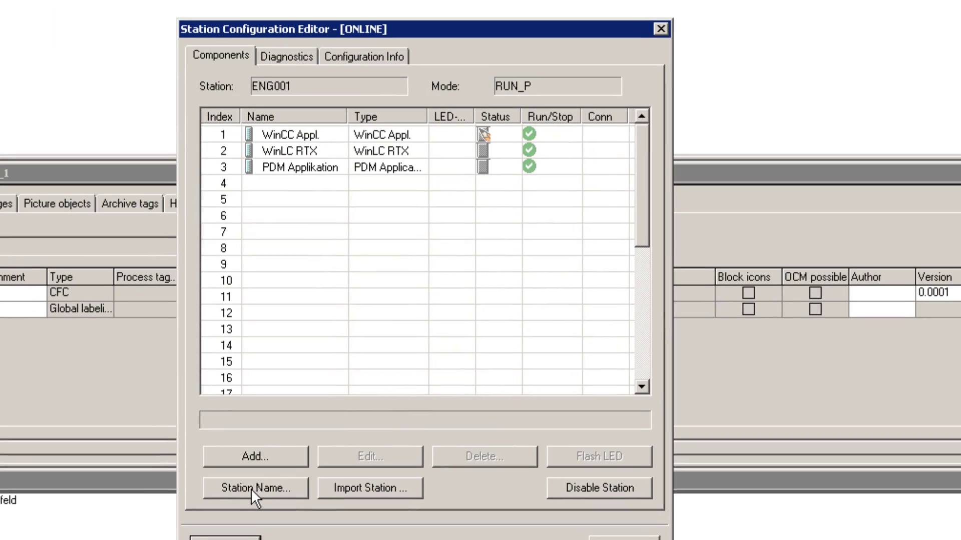
click(254, 490)
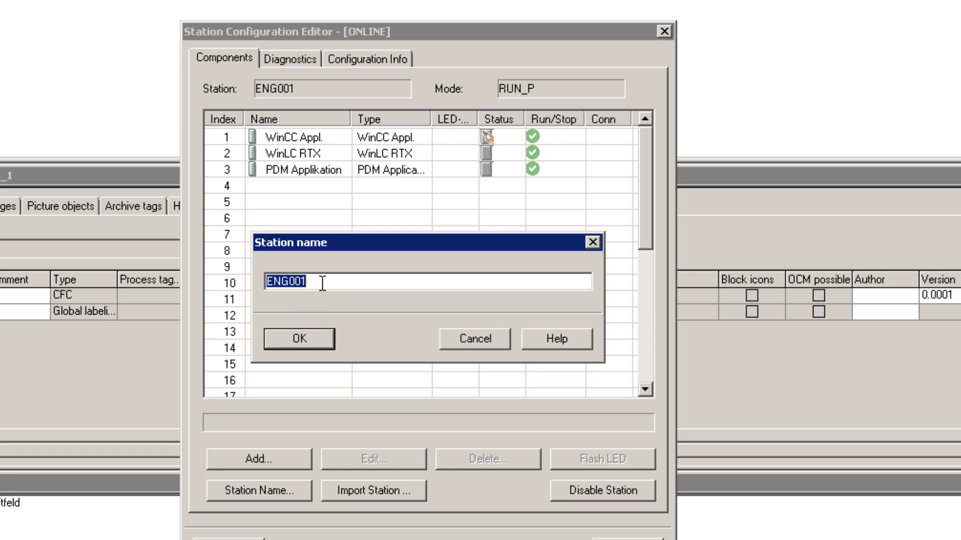
click(303, 335)
click(344, 488)
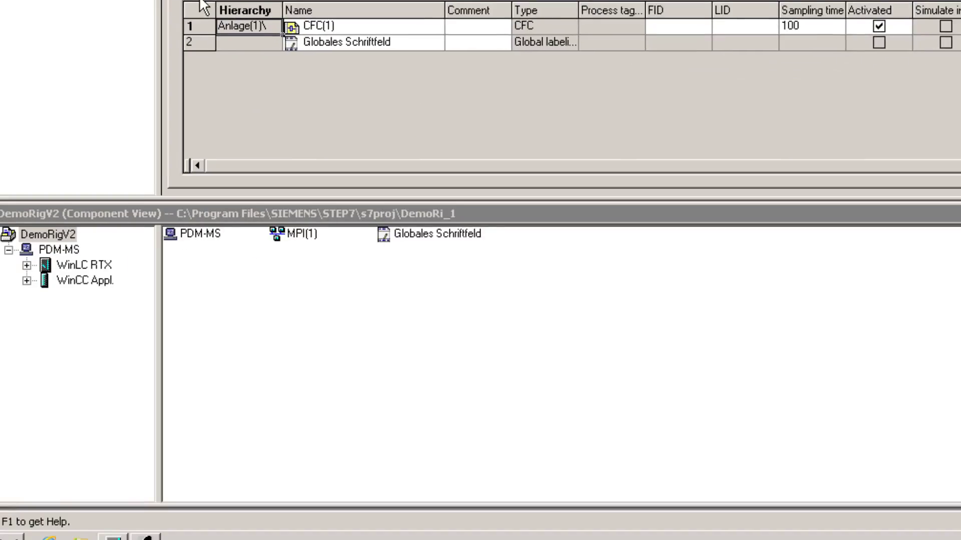
Rename the PDM-MS station in the Component View as ENG001 and expand its WinLC RTX and WinCC Appl. entries
click(59, 251)
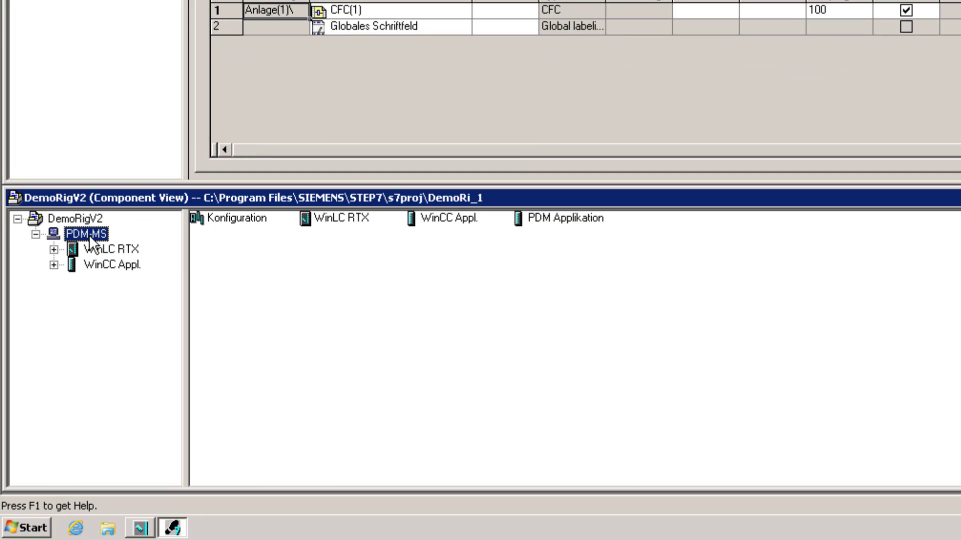
click(89, 237)
text(ENG001)
key(Return)
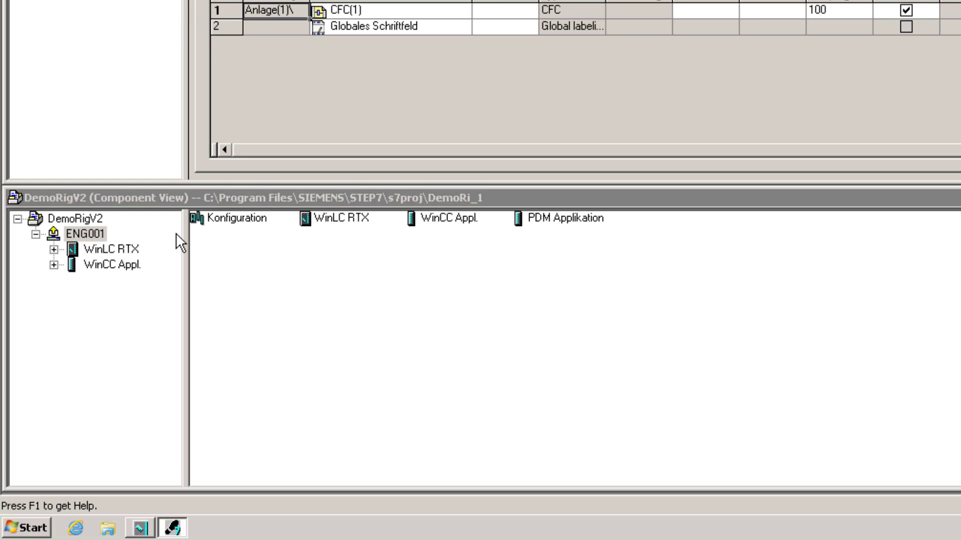
click(53, 249)
click(54, 280)
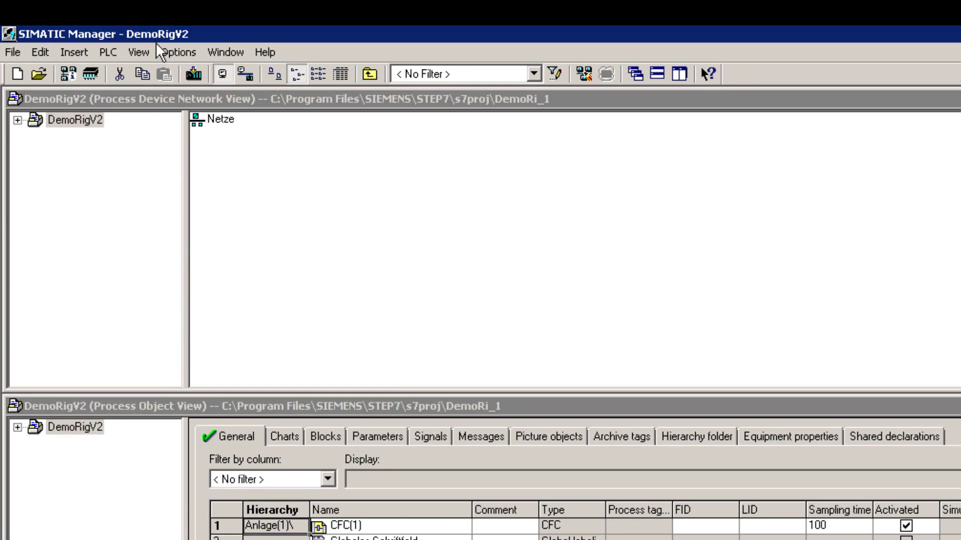
Change the project's multilingual text language to English (United States) for both Title and Comments and Text Display
click(179, 53)
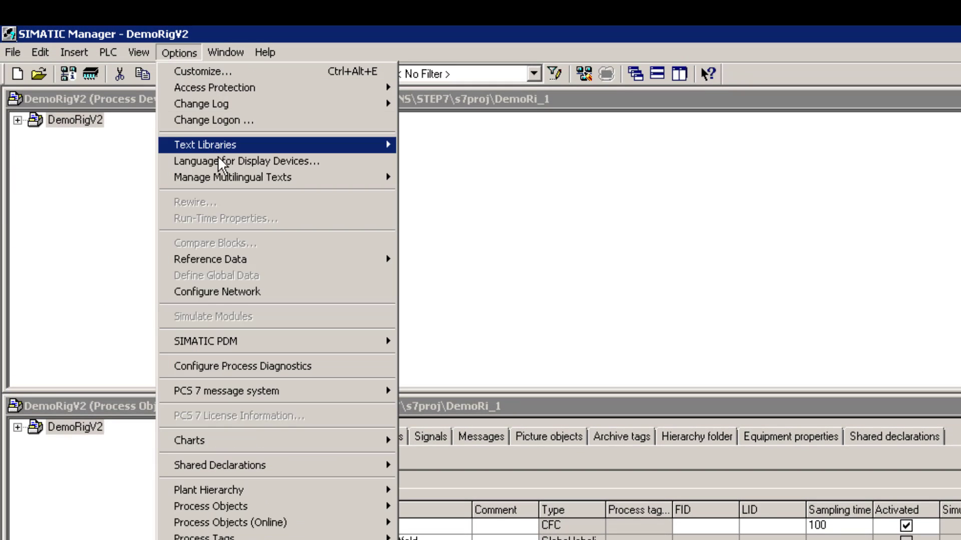
mouse_move(225, 181)
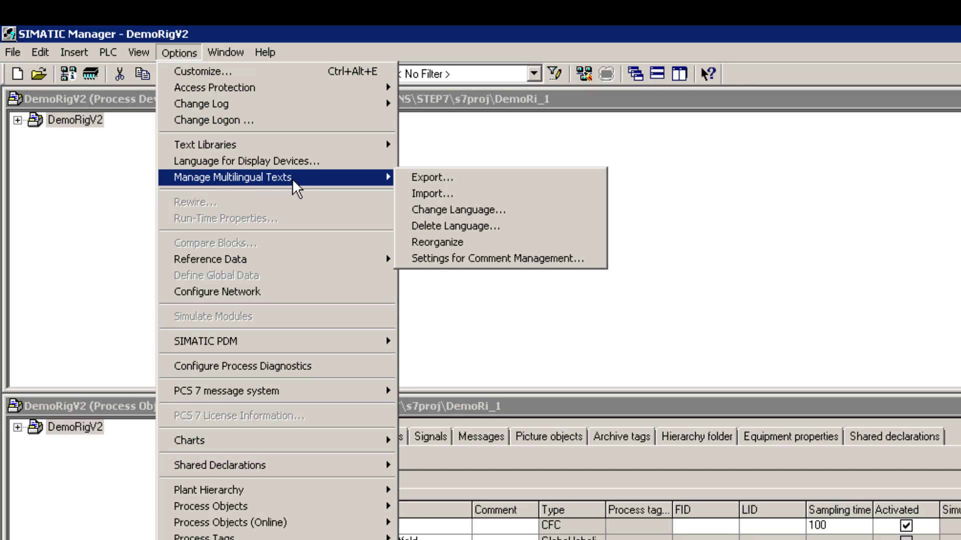
click(508, 210)
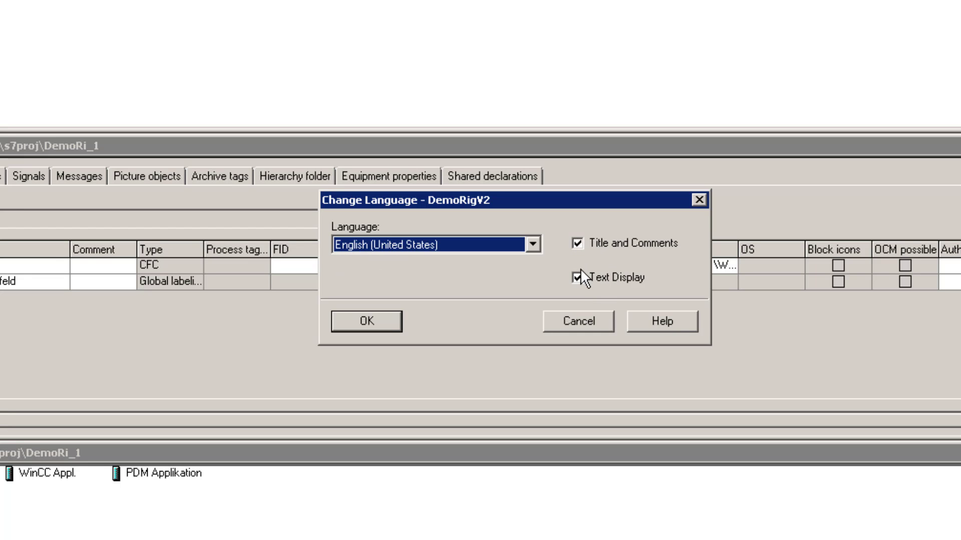
click(358, 324)
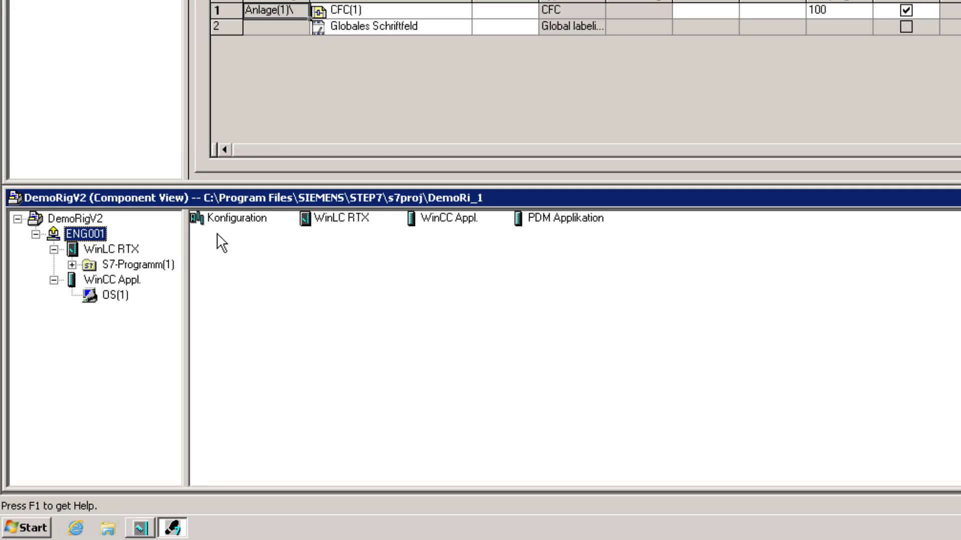
click(260, 220)
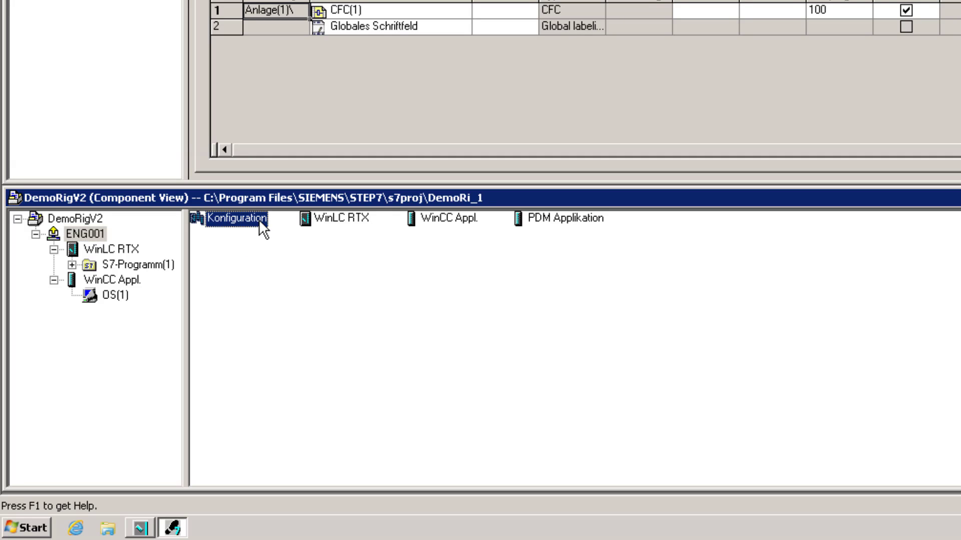
click(262, 219)
click(291, 268)
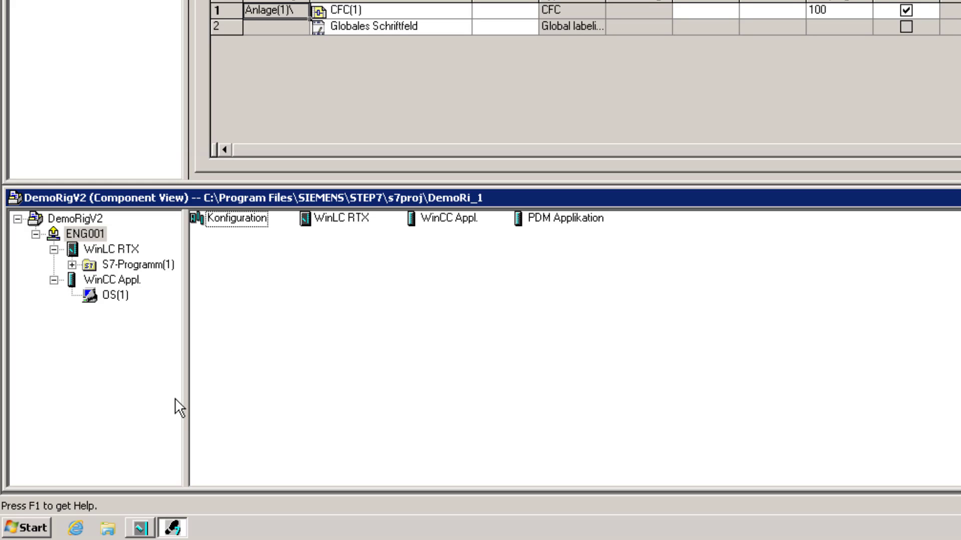
Expand S7-Programm(1), open ENG001's hardware configuration and review the WinCC Appl., WinLC RTX and PDM Applikation modules in the enlarged PC rack
click(72, 265)
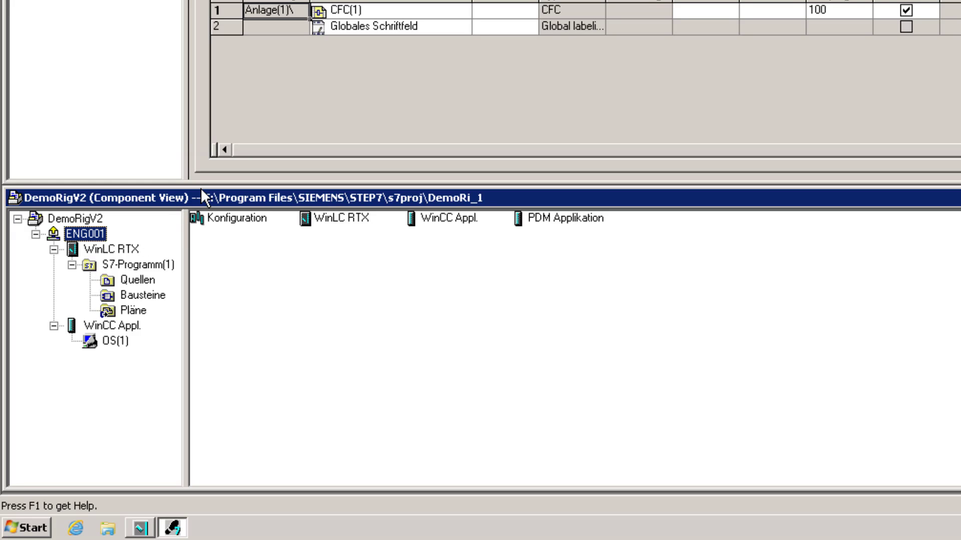
double_click(214, 224)
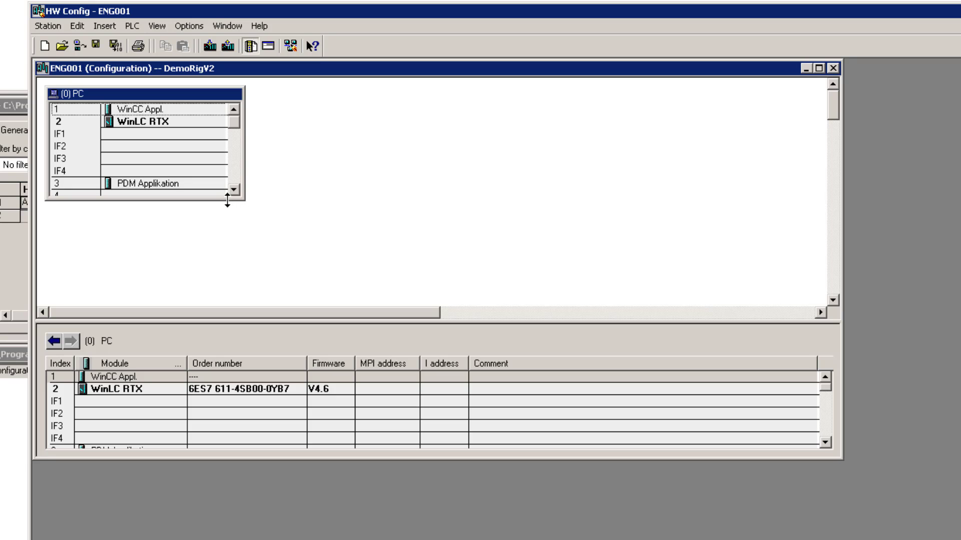
drag(227, 200, 203, 269)
click(141, 110)
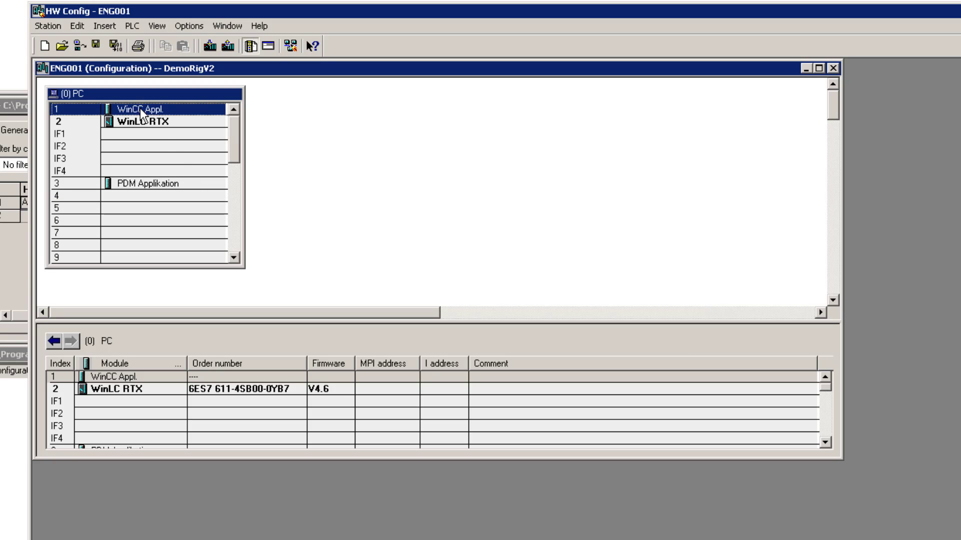
click(154, 125)
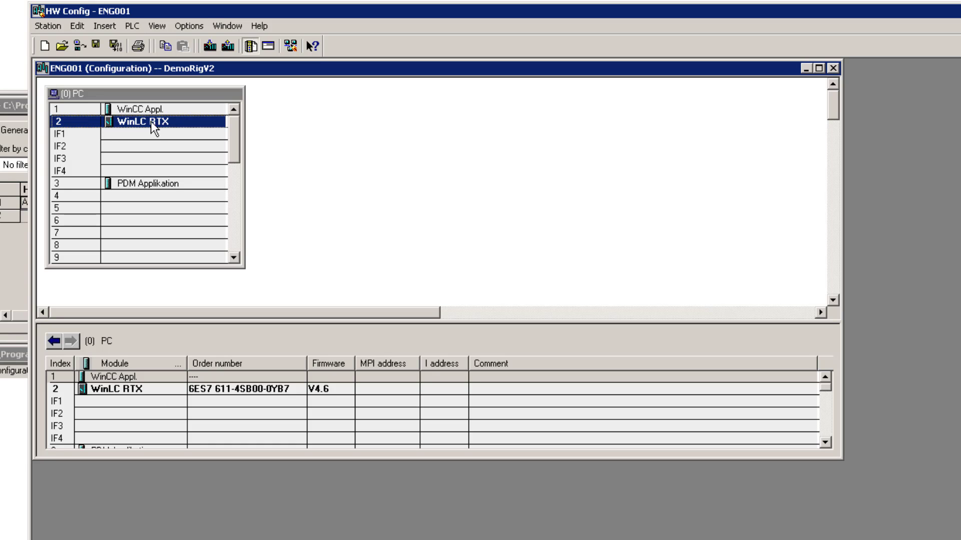
click(111, 186)
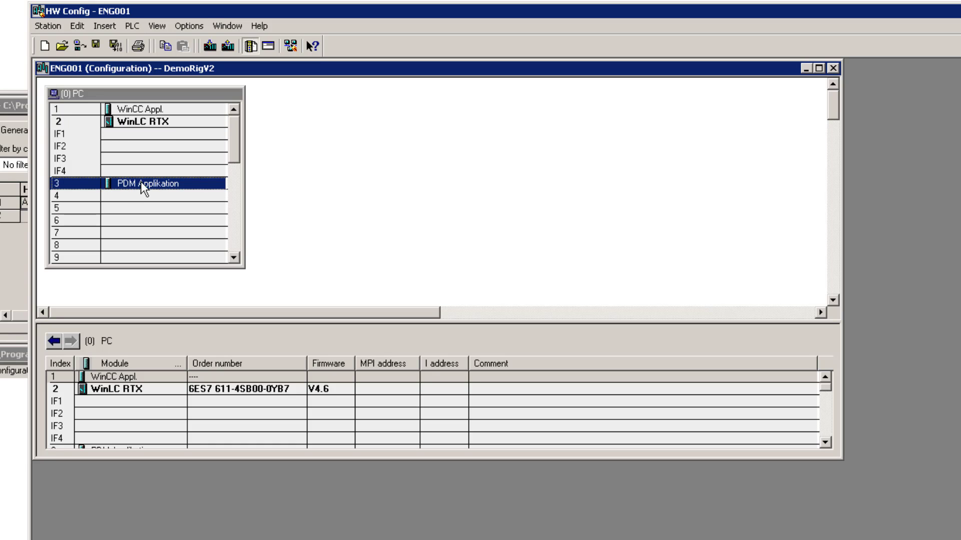
Download the hardware configuration to WinCC Appl., WinLC RTX and Stationmanager with a complete restart of WinLC RTX, and close the configuration windows
click(210, 46)
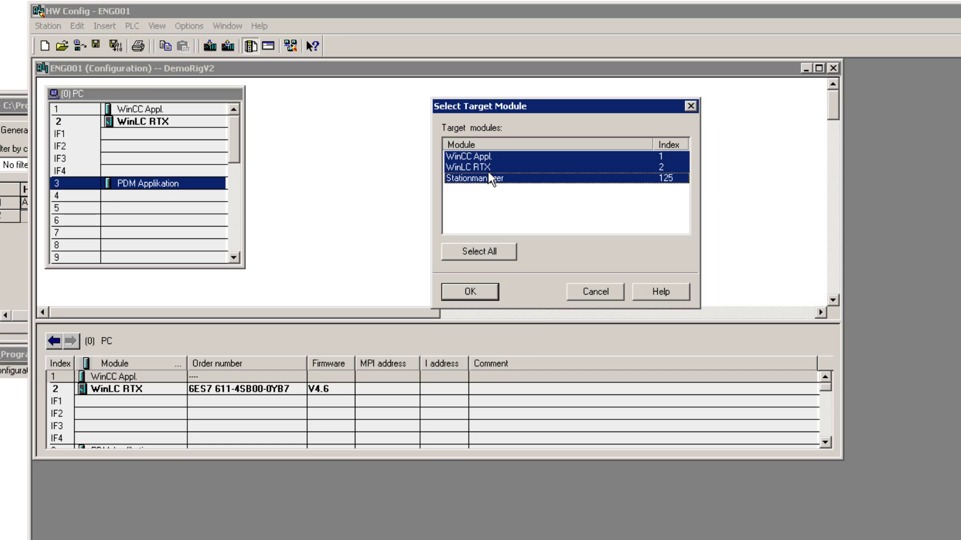
click(469, 295)
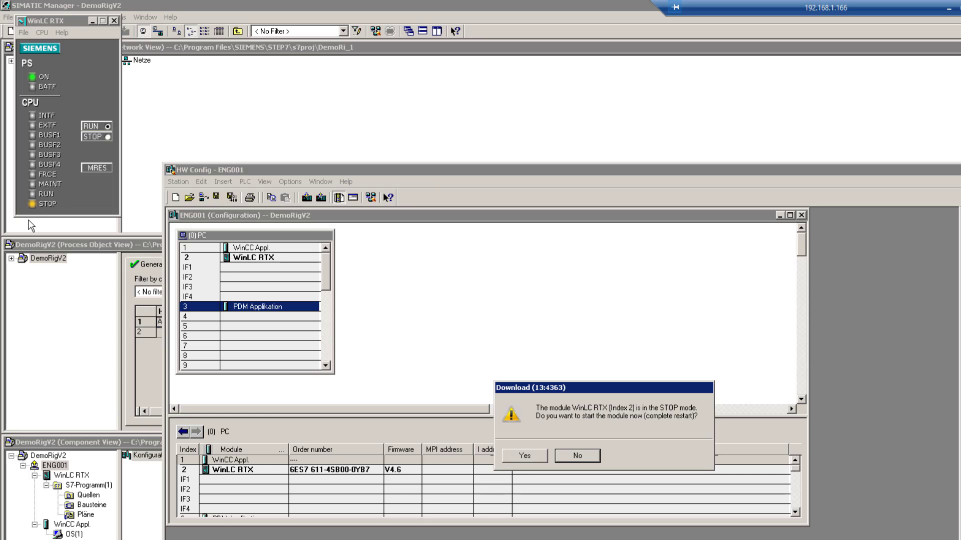
click(523, 456)
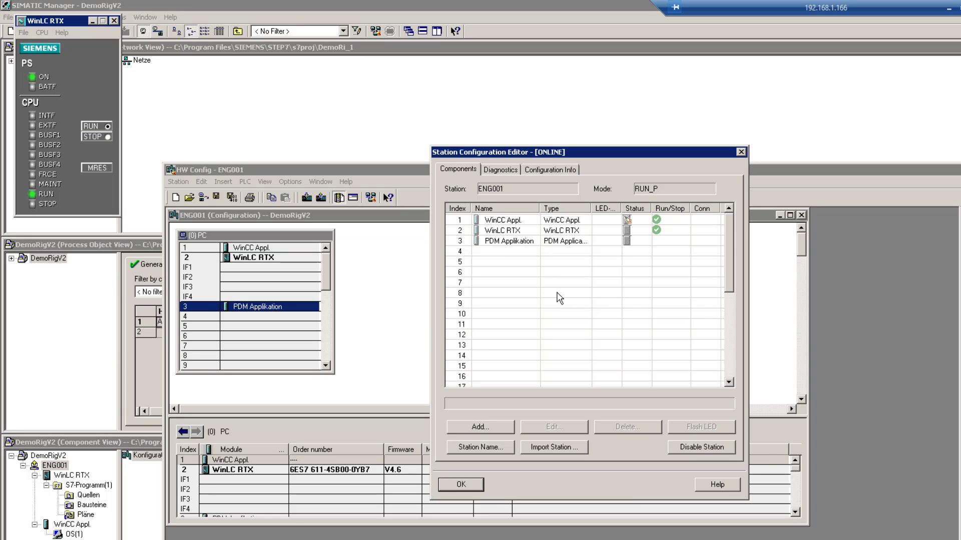
click(741, 152)
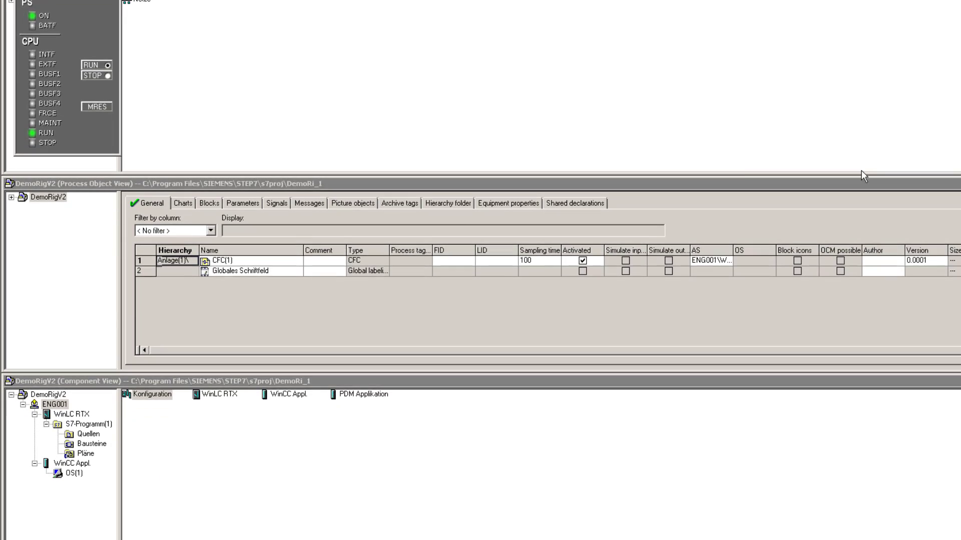
key(alt+F4)
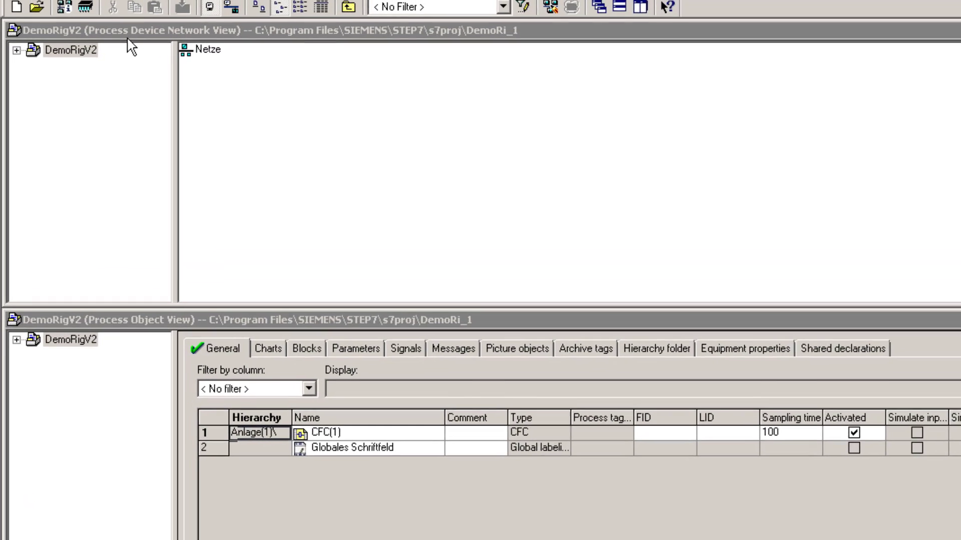
Rename the Netze folder in the Process Device Network View as Network and expand it
click(17, 51)
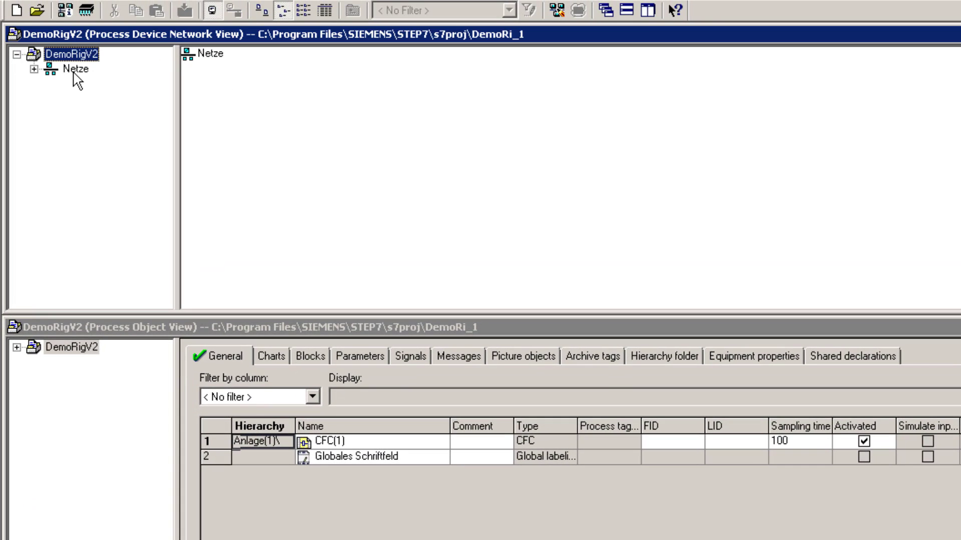
click(73, 73)
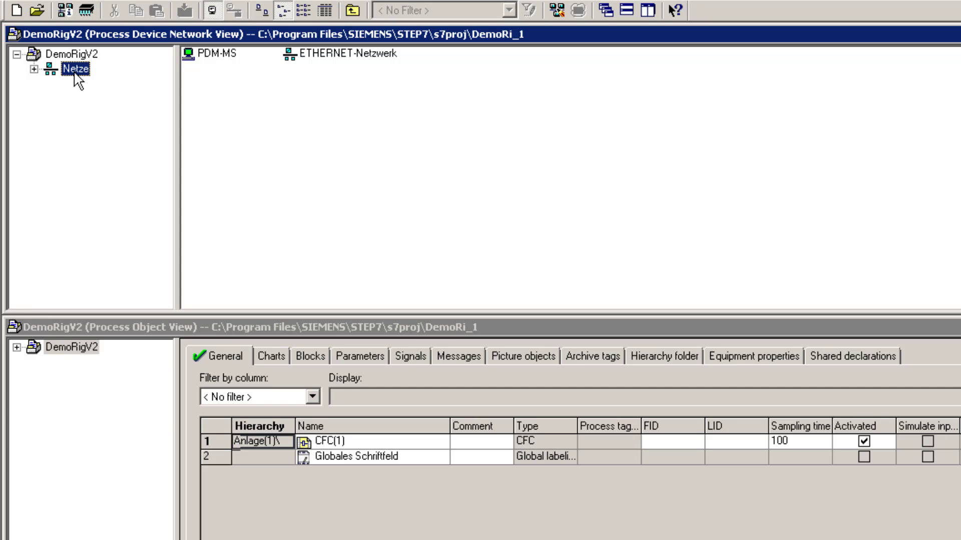
click(88, 70)
click(89, 70)
key(BackSpace)
key(BackSpace)
text(work)
key(Return)
click(33, 70)
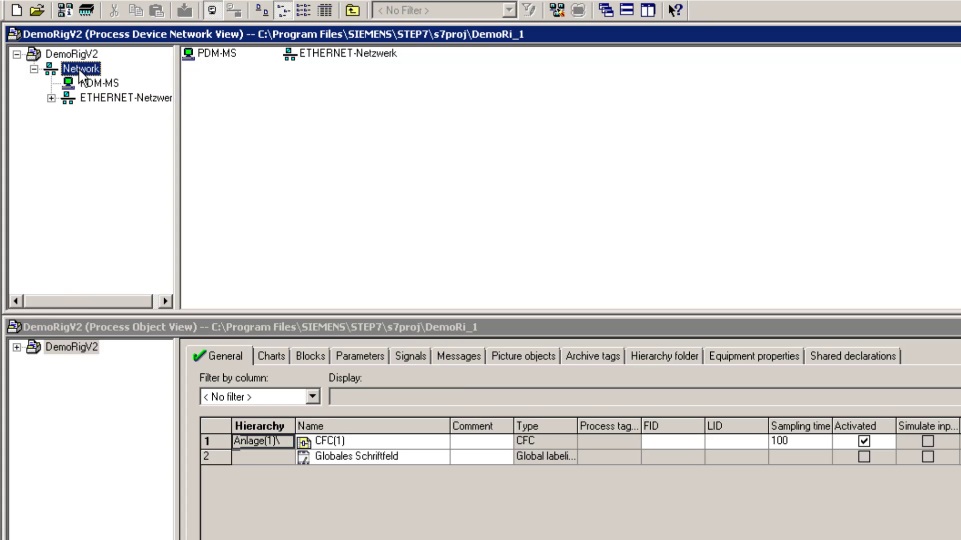
Rename the PDM-MS station under Network in the Process Device Network View as ENG001
click(94, 83)
click(116, 84)
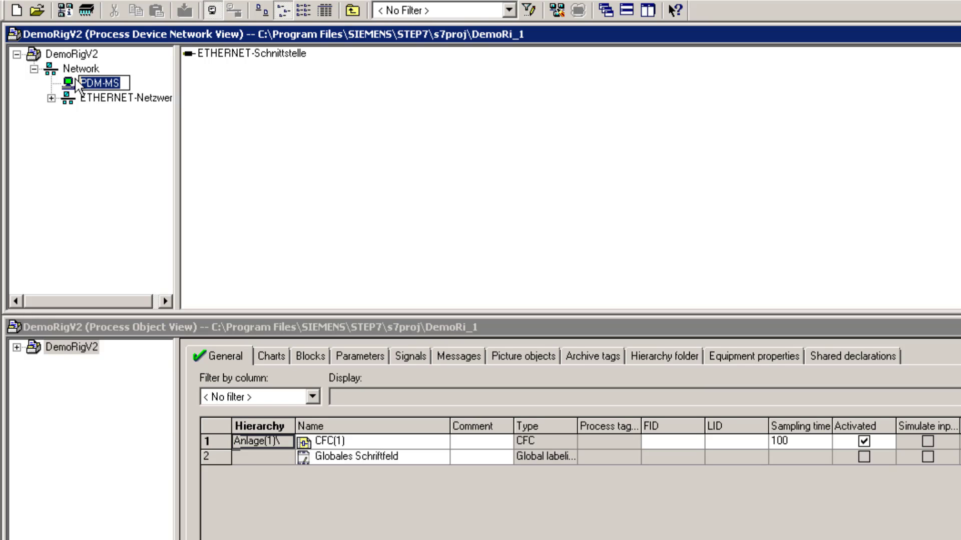
text(ENG001)
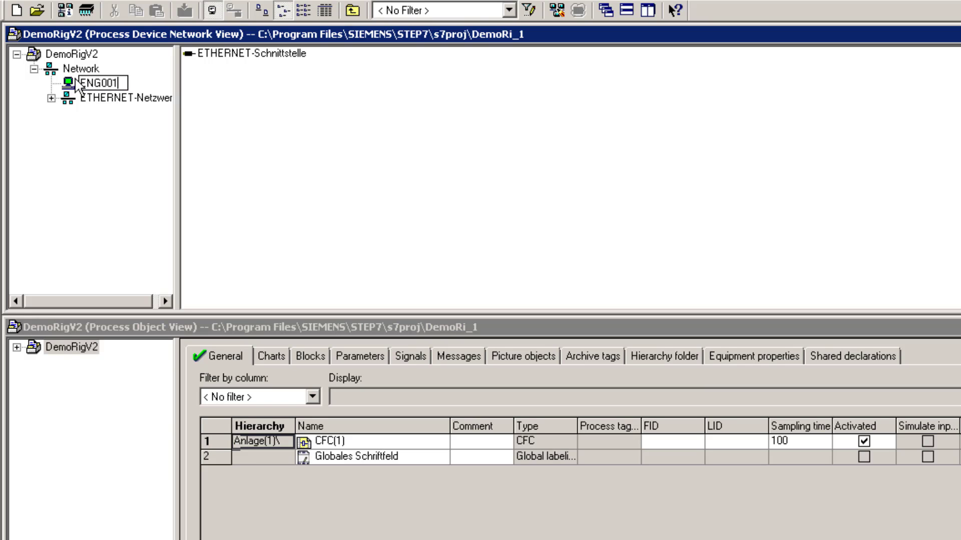
click(314, 153)
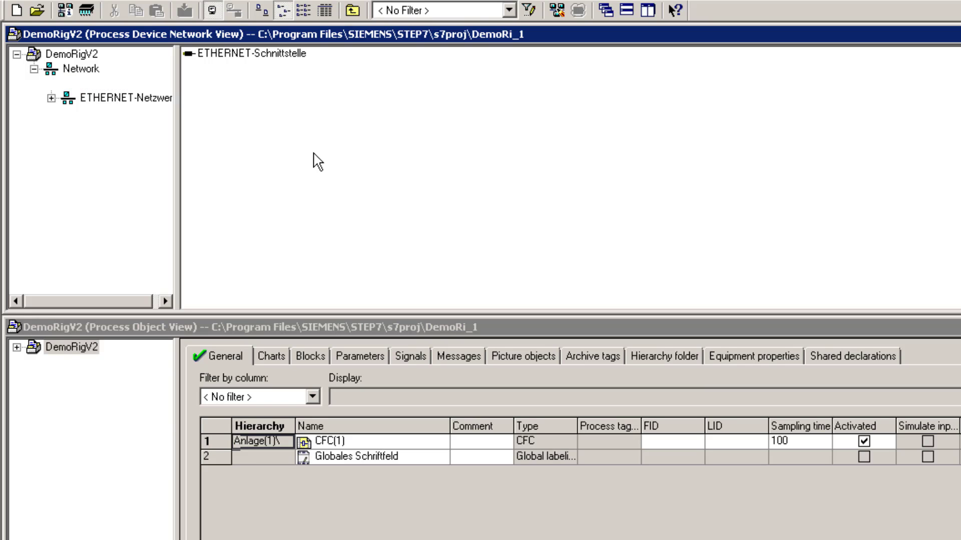
Delete the ETHERNET-Netzwerk object from the Network folder
click(111, 99)
key(Delete)
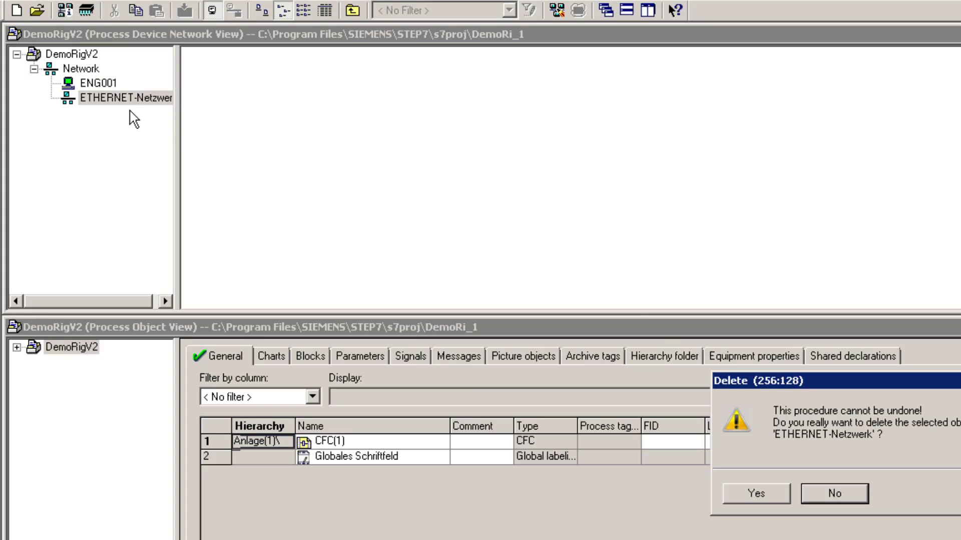
click(749, 505)
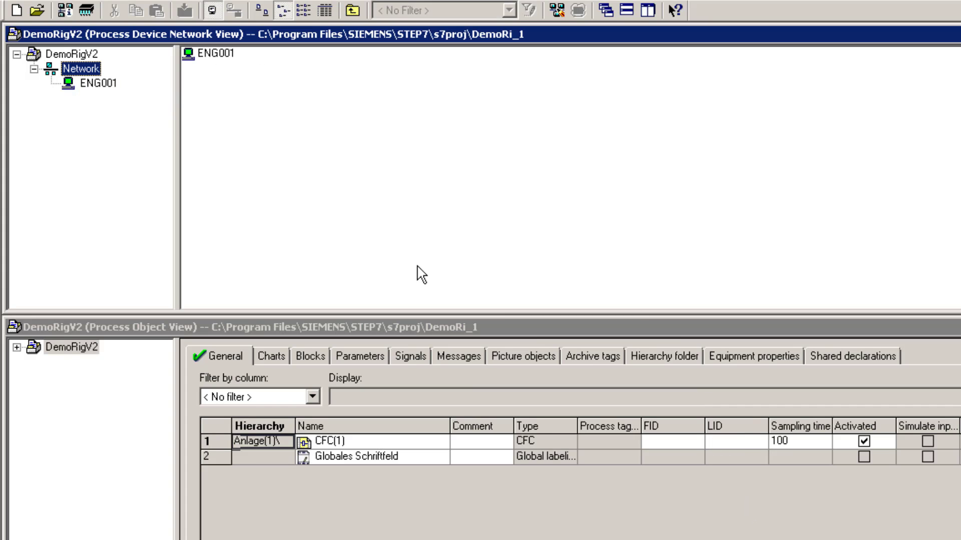
Insert one object of device type PROFINET network, from the PROFINET networks category, into the Network folder
click(75, 84)
click(75, 70)
right_click(283, 118)
mouse_move(334, 219)
click(489, 221)
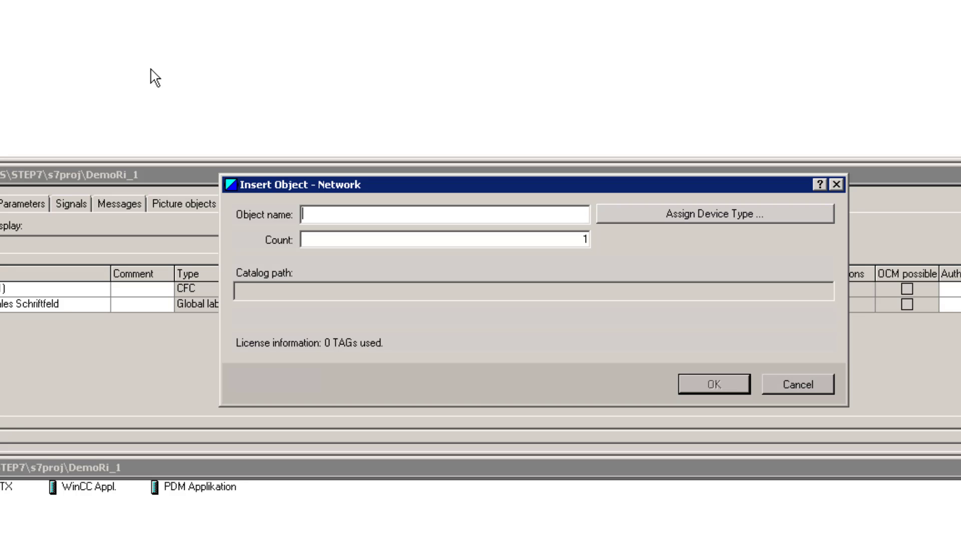
click(665, 220)
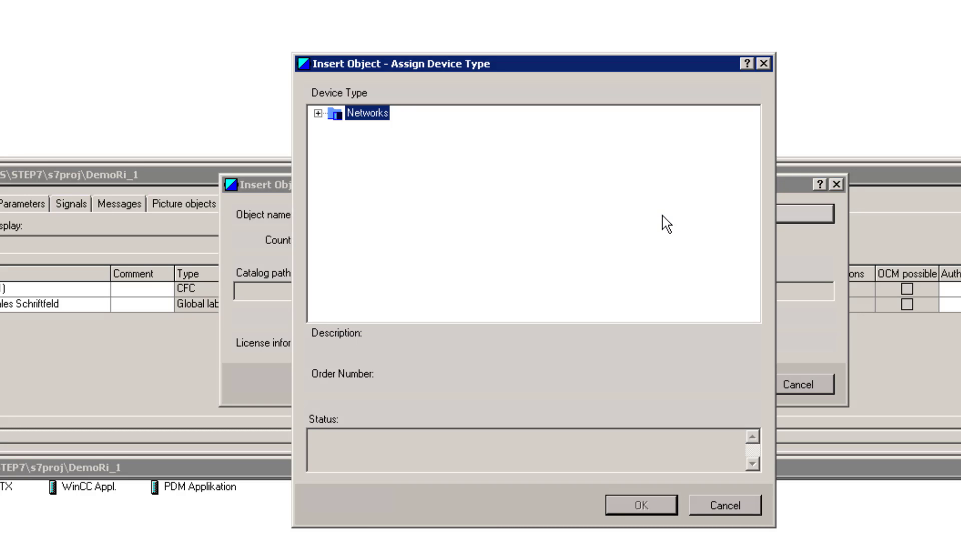
click(318, 114)
click(351, 191)
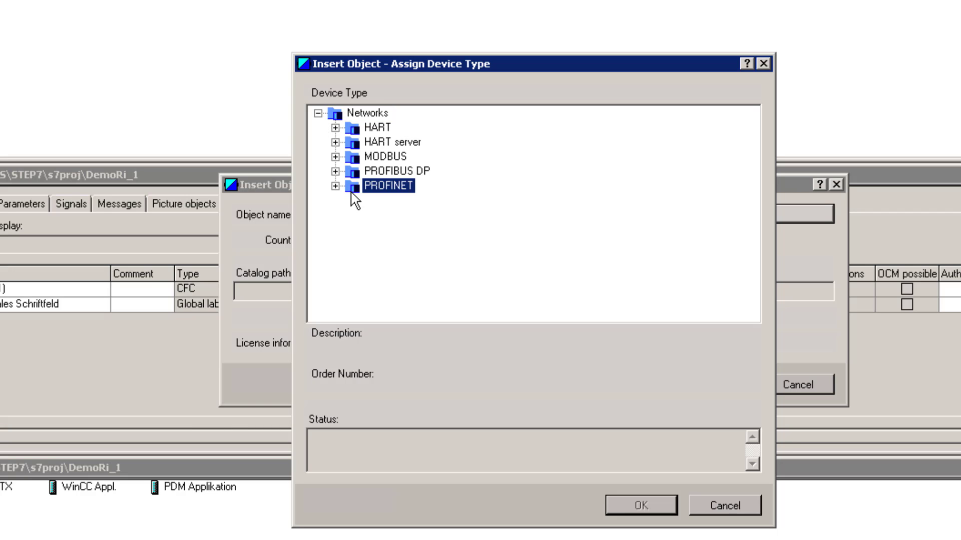
click(336, 186)
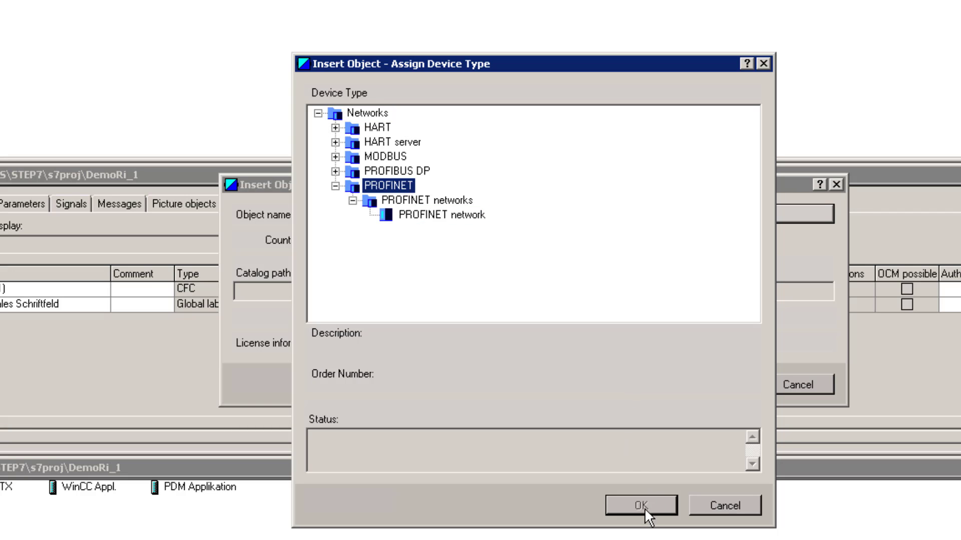
click(436, 215)
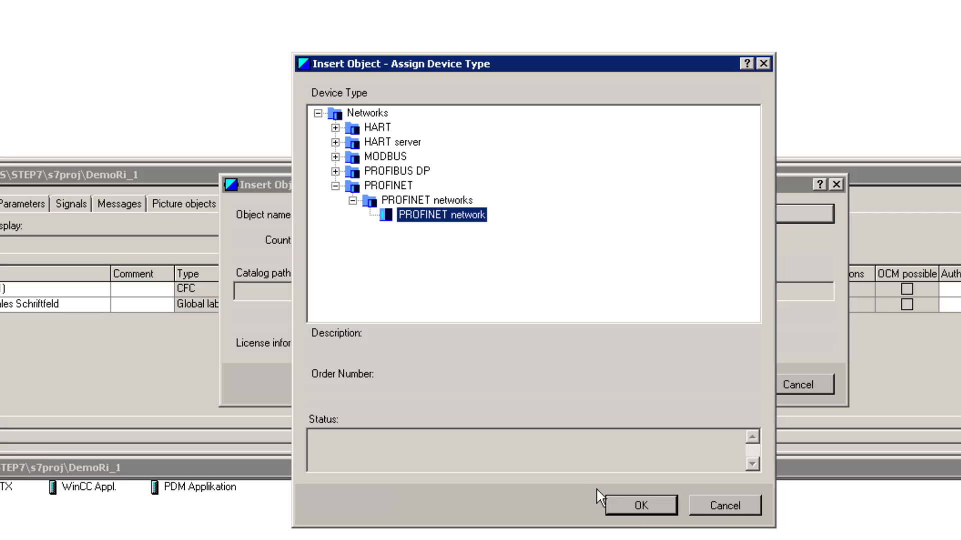
click(636, 505)
click(730, 386)
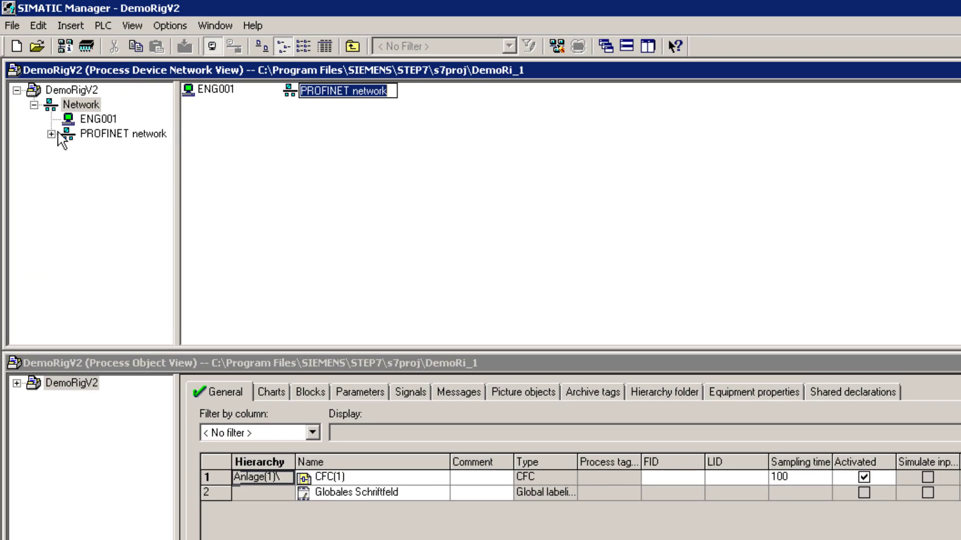
click(52, 134)
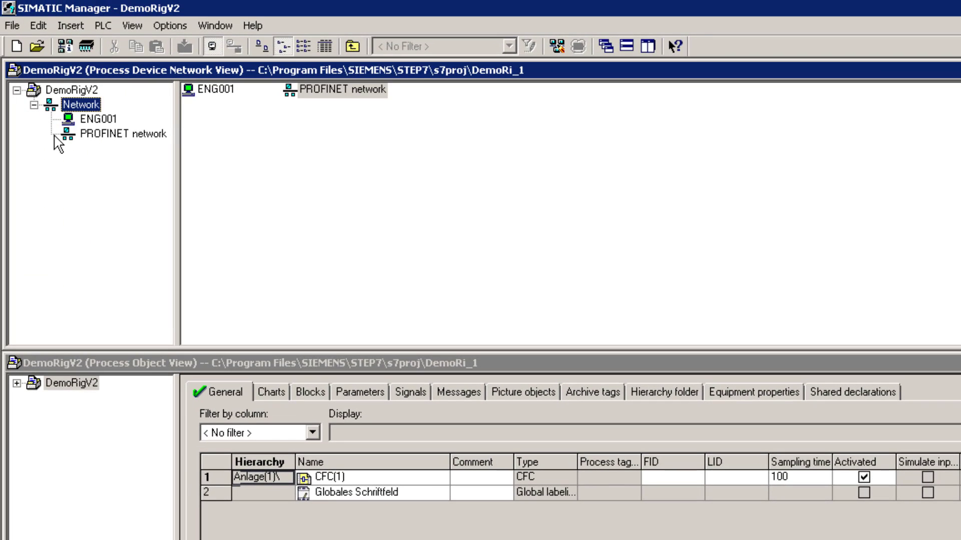
click(82, 134)
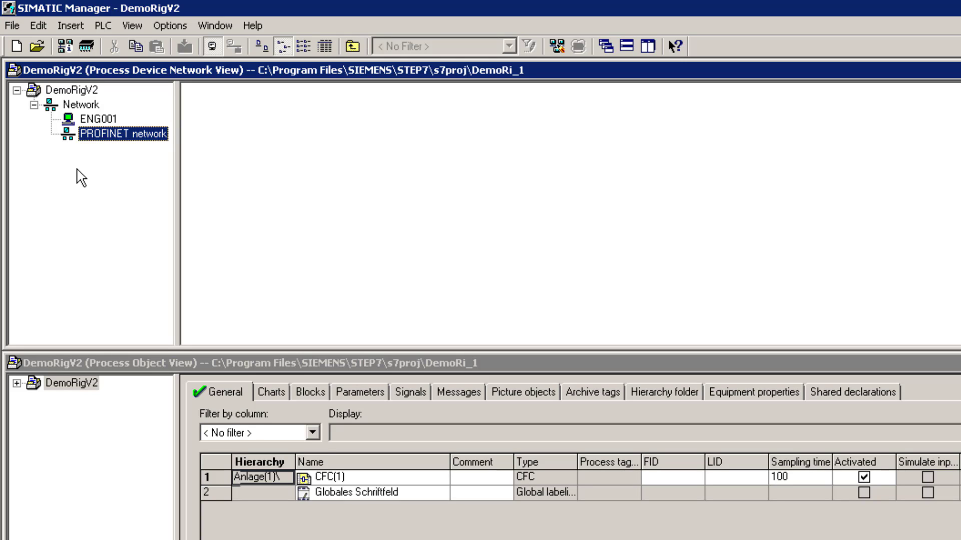
In the properties of ENG001's Ethernet interface, use the network adapter TCP/IP -> Intel(R) Ethernet Conn... and accept the communication settings
click(98, 119)
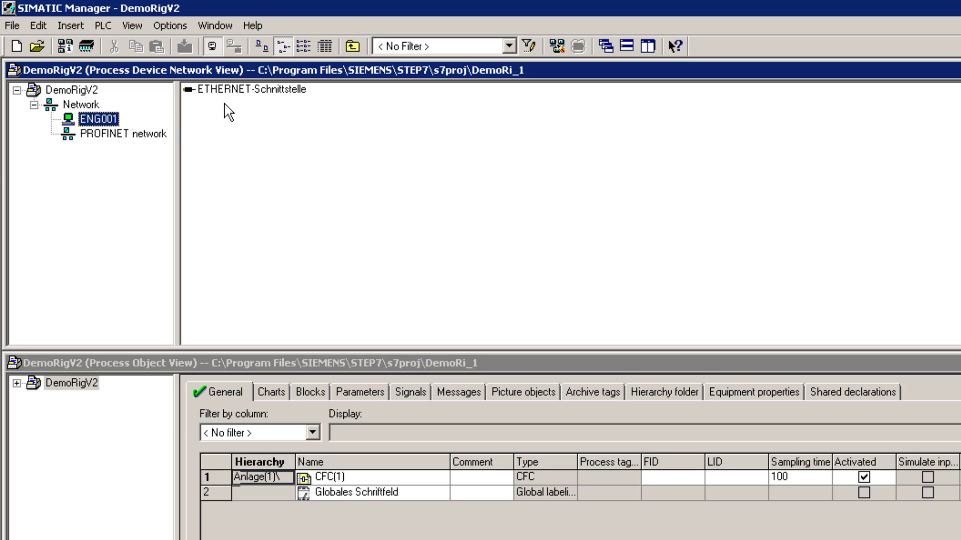
click(232, 93)
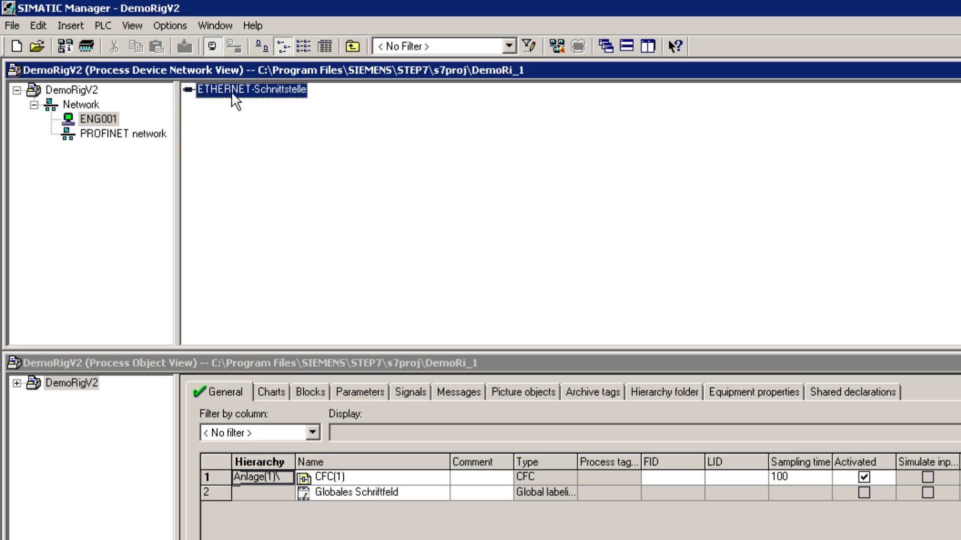
right_click(231, 93)
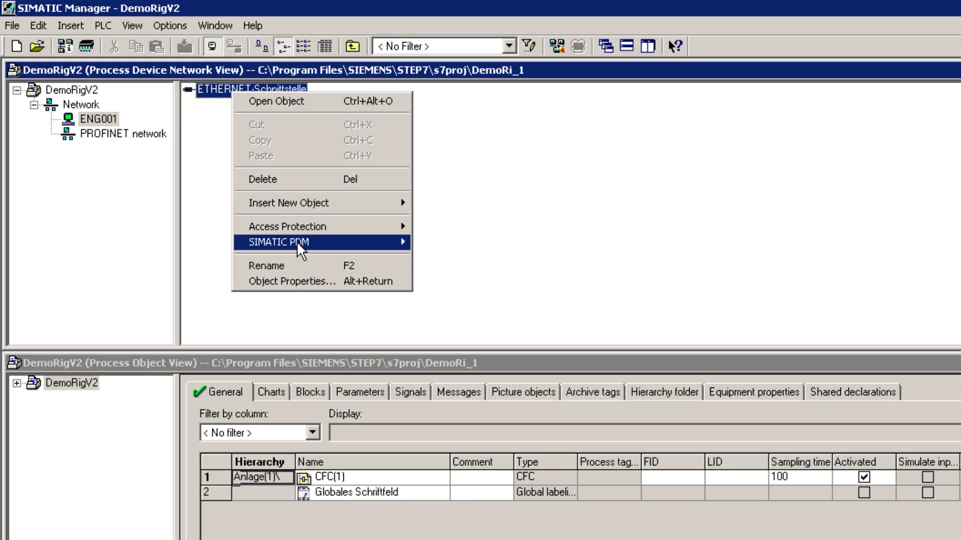
click(285, 282)
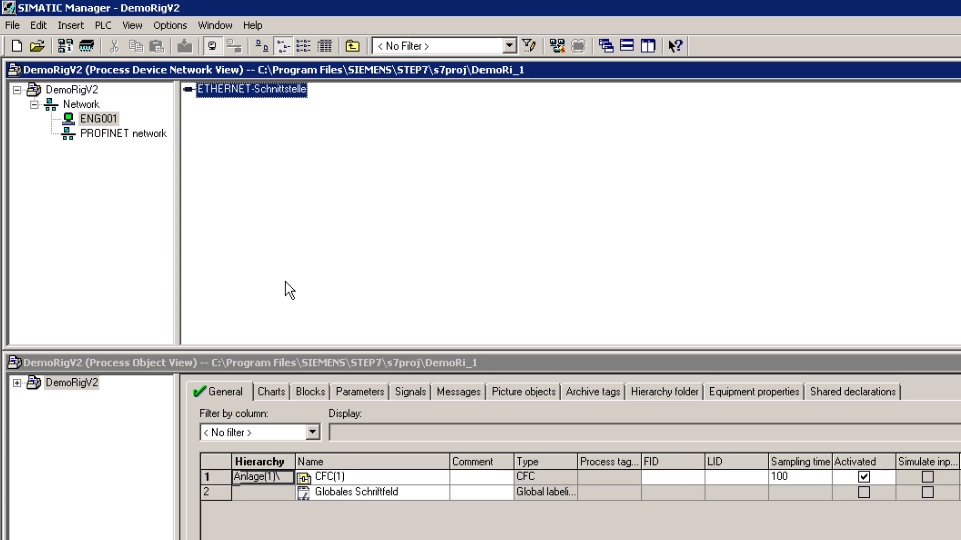
click(678, 219)
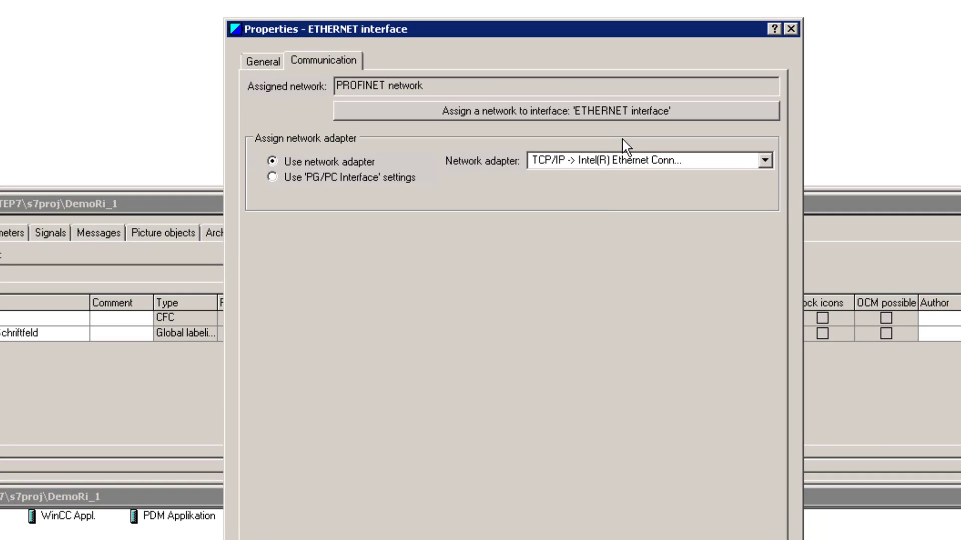
click(766, 159)
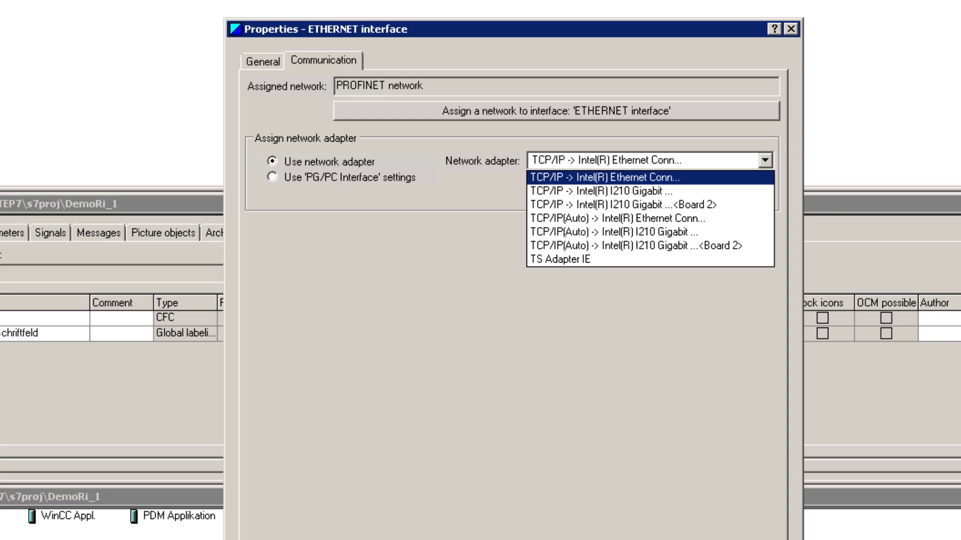
key(Return)
key(Return)
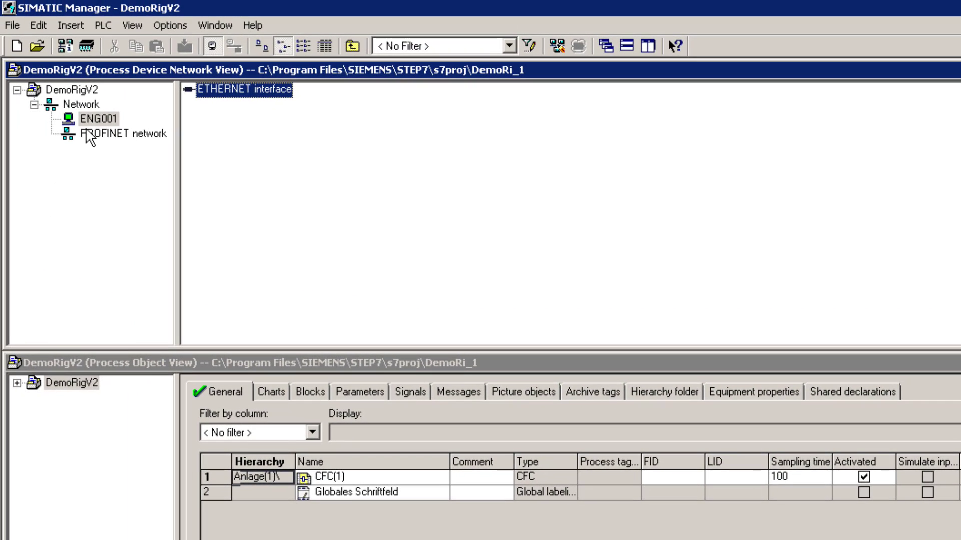
Scan the PROFINET network with the SIMATIC PDM LifeList to examine its accessible devices and addresses, and close the list
click(87, 134)
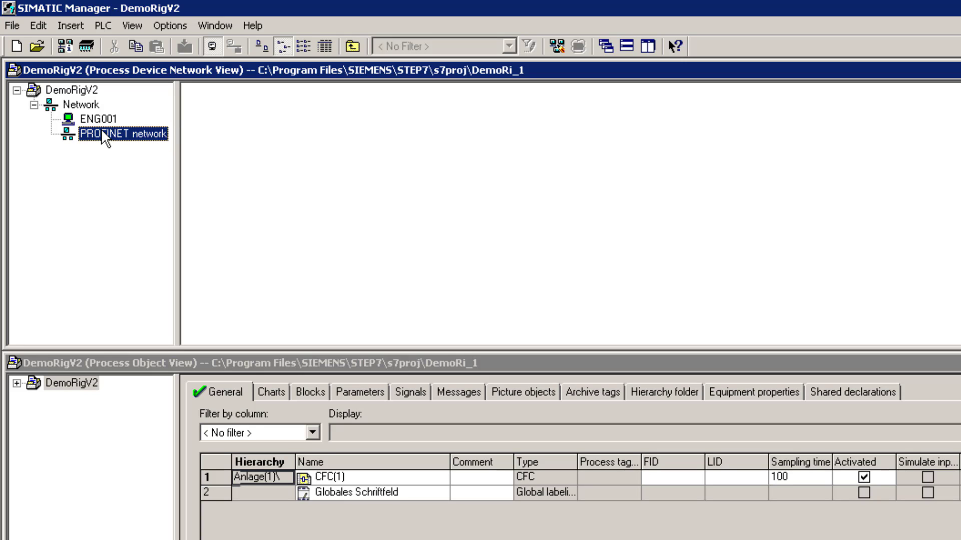
right_click(84, 135)
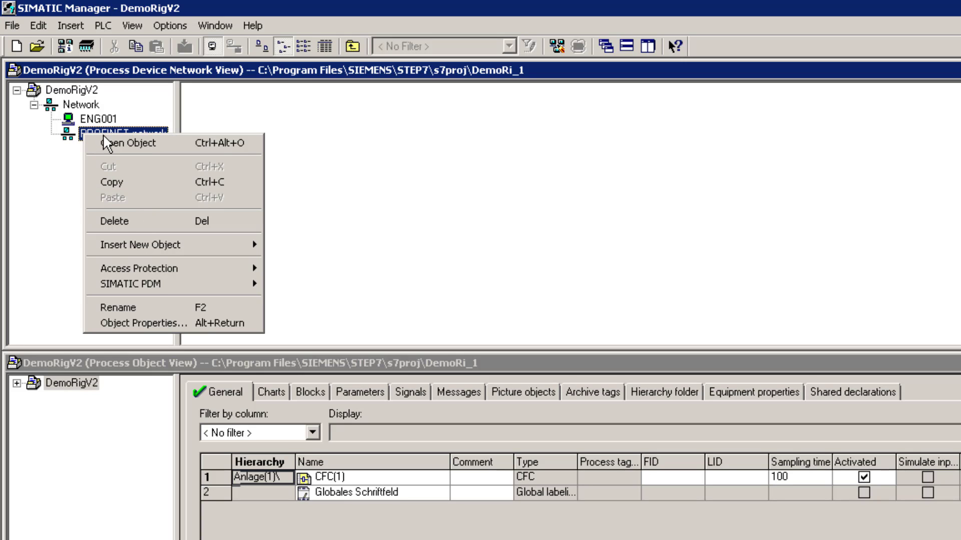
mouse_move(150, 283)
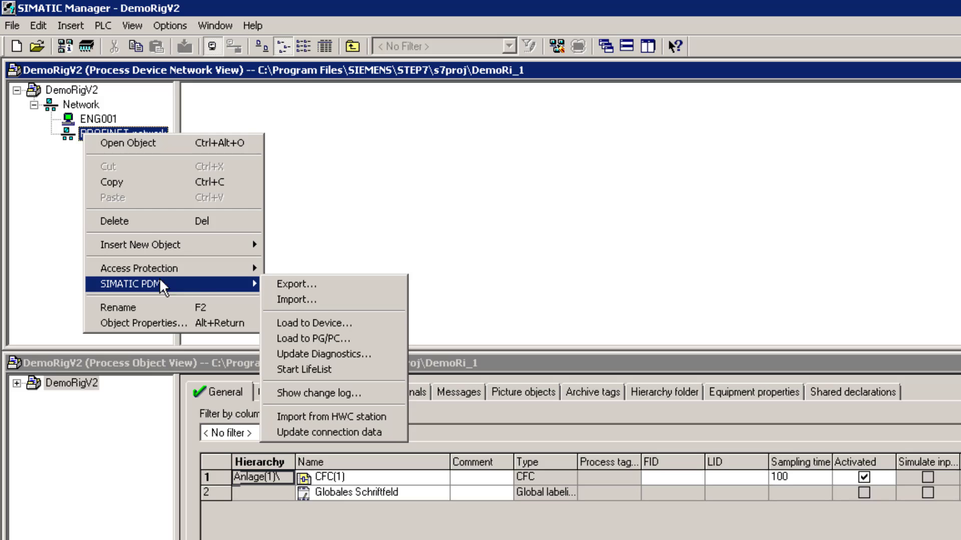
click(317, 371)
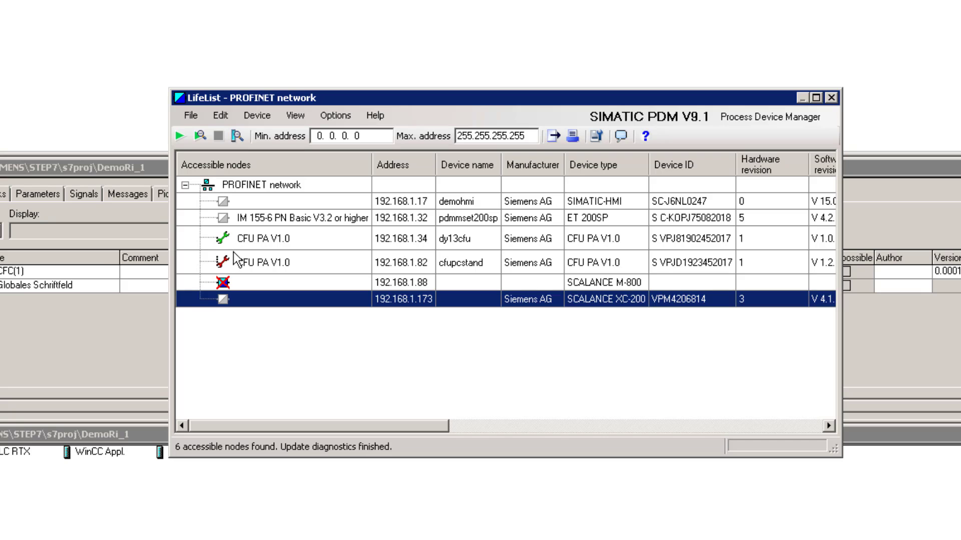
click(831, 98)
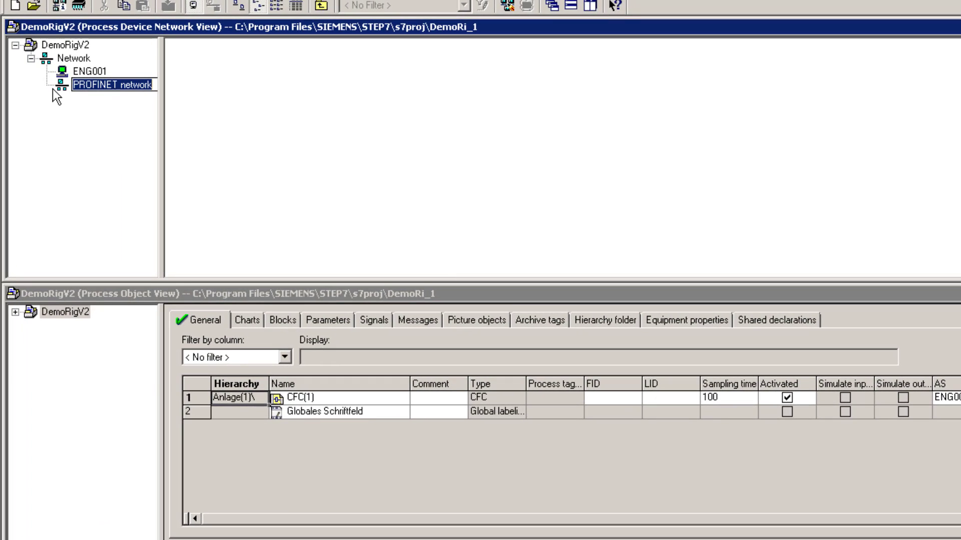
Insert a device with IP address 192.168.1.82 into the PROFINET network, assigning type CFU PA V1.0 by device identification
click(56, 86)
right_click(276, 80)
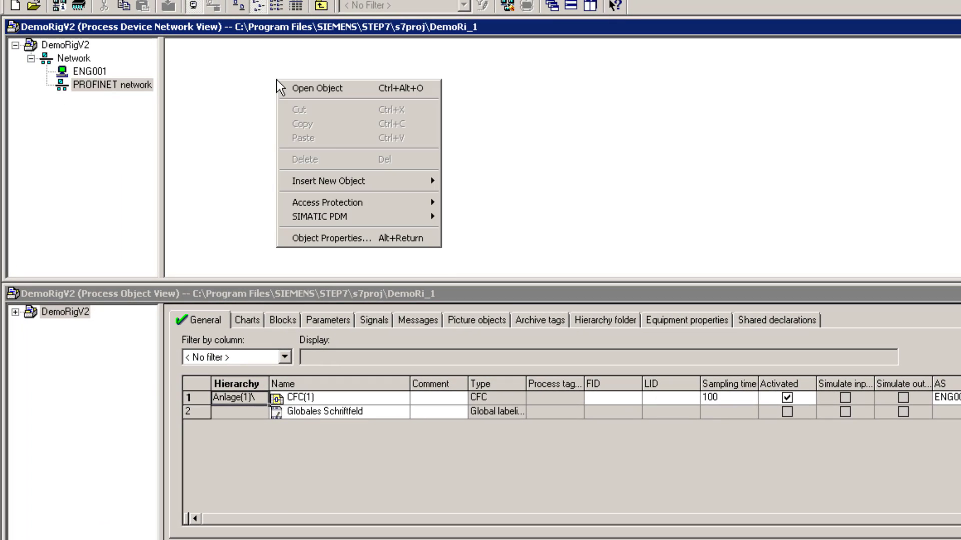
mouse_move(344, 182)
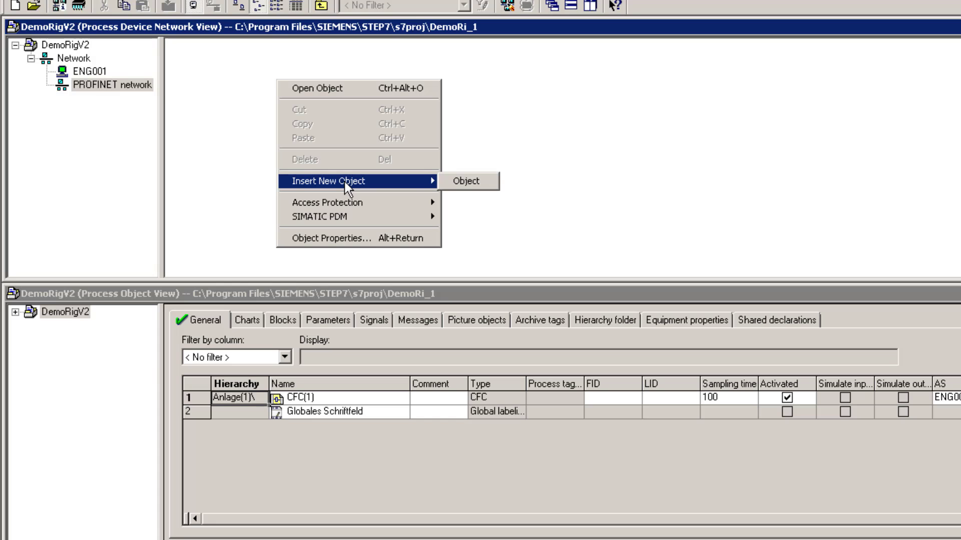
click(461, 182)
click(616, 340)
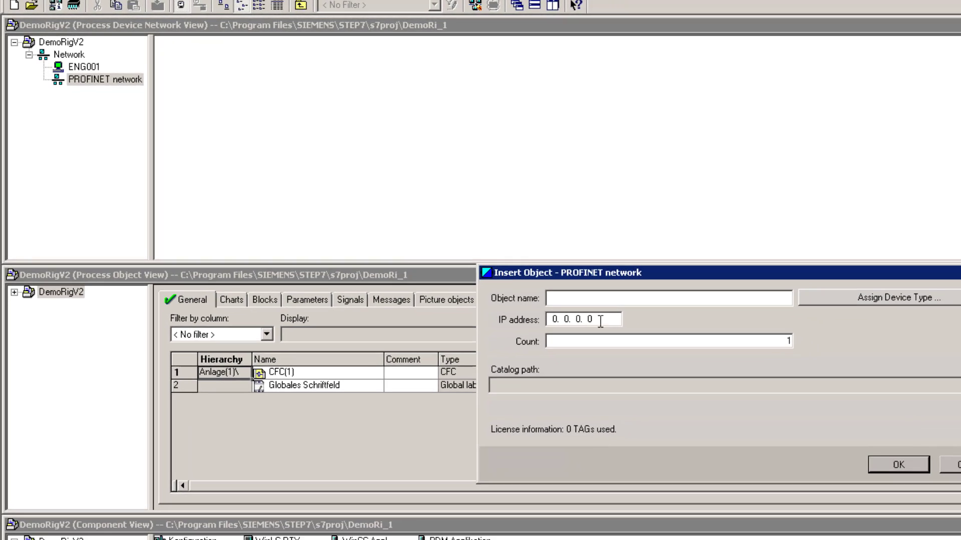
text(192.168.1.82)
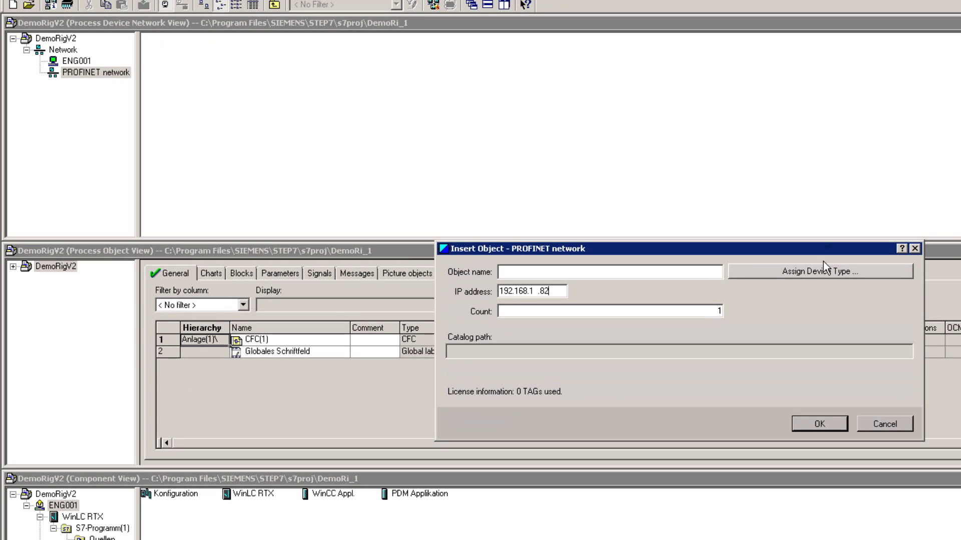
click(823, 271)
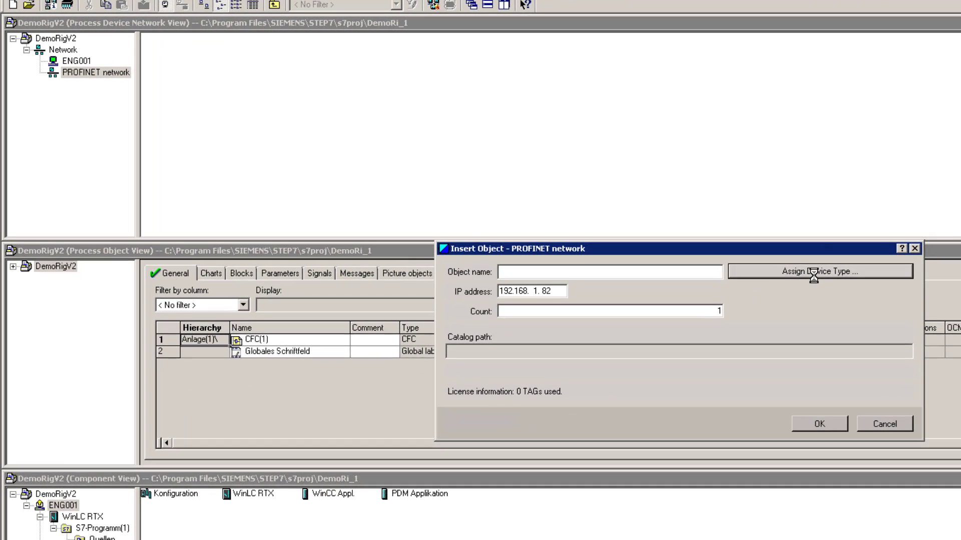
click(552, 352)
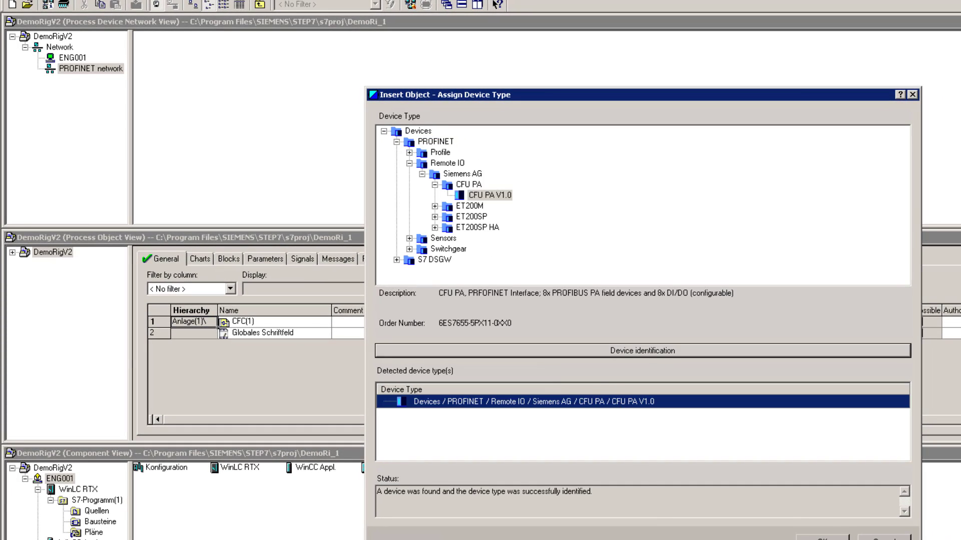
click(823, 538)
click(780, 407)
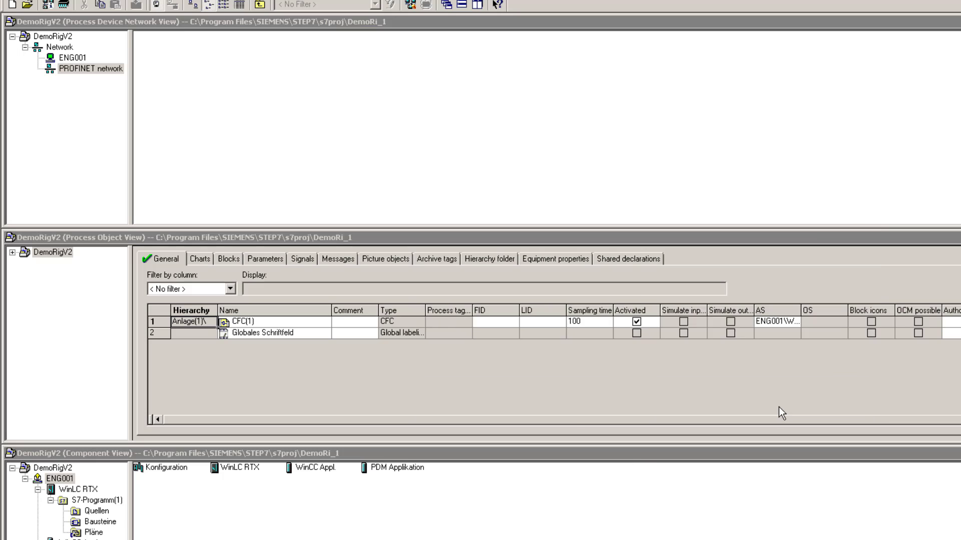
Expand the PROFINET network and insert a second CFU PA V1.0 device into it
click(38, 69)
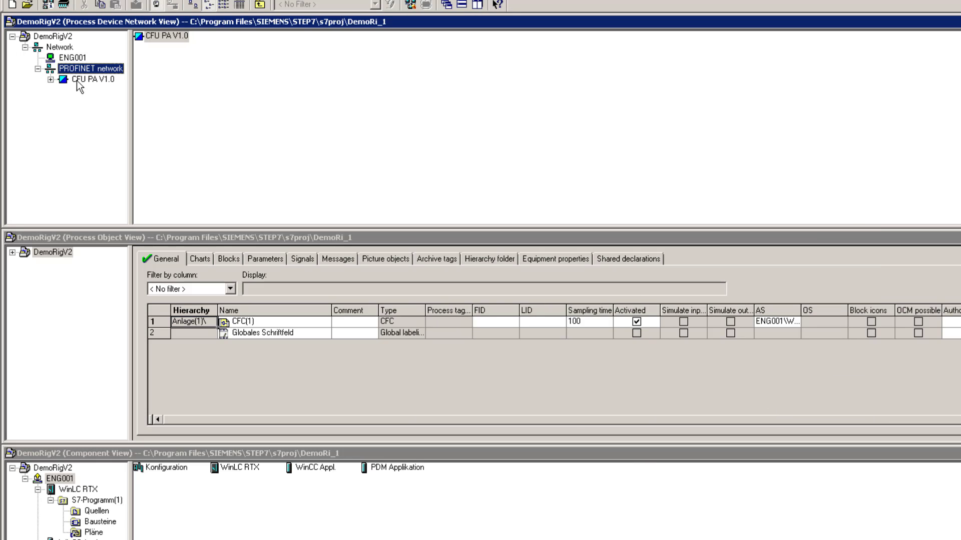
right_click(220, 107)
click(250, 143)
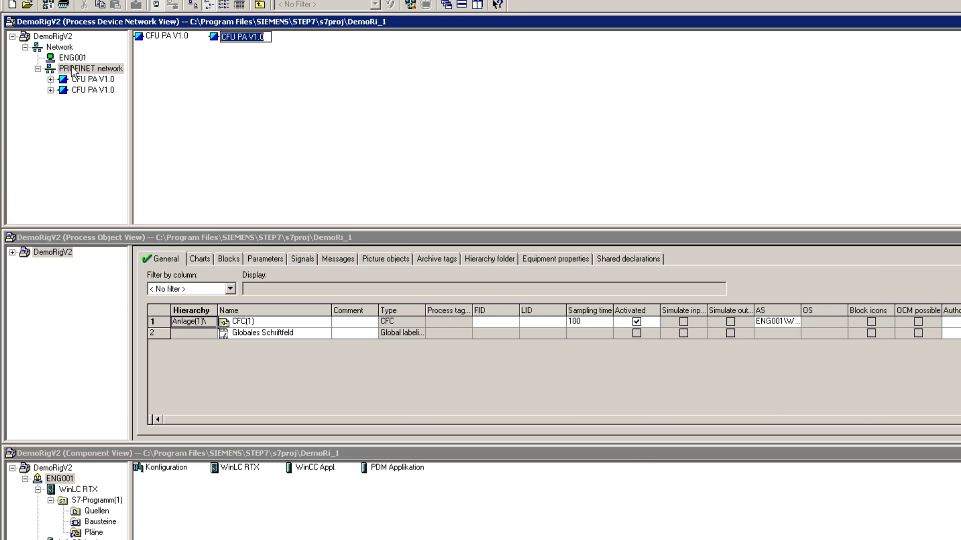
Update the diagnostics of the PROFINET network, including all subordinated objects and networks, and close the diagnostics dialog
click(72, 71)
right_click(72, 68)
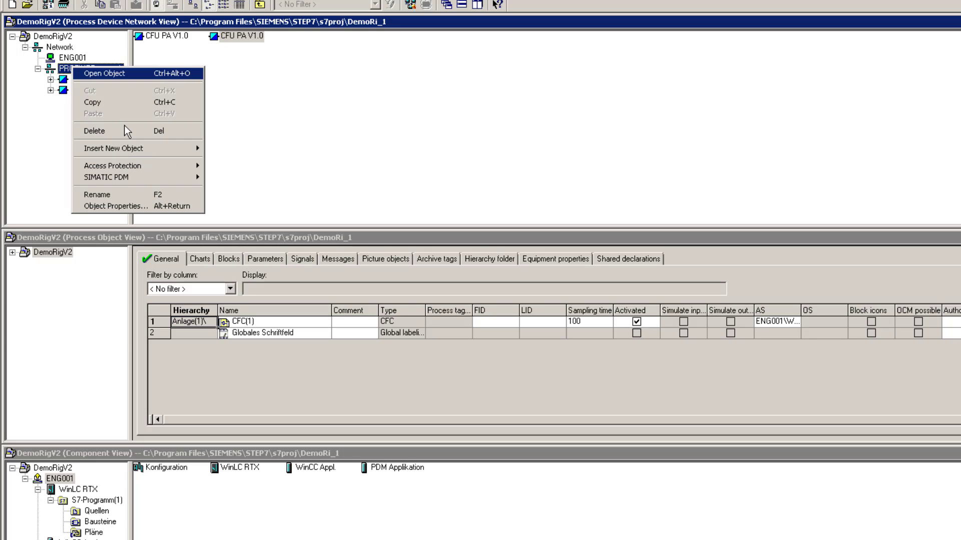
mouse_move(131, 175)
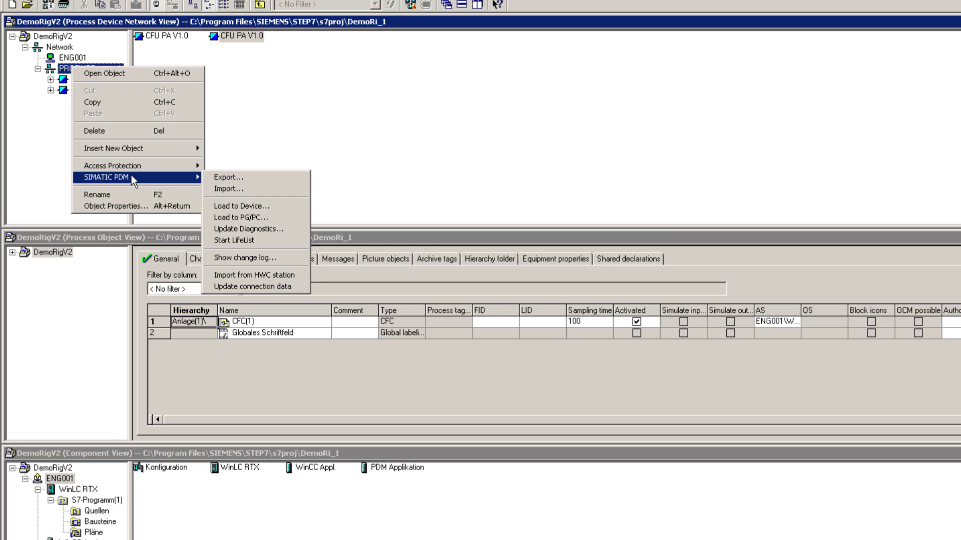
click(258, 228)
click(507, 183)
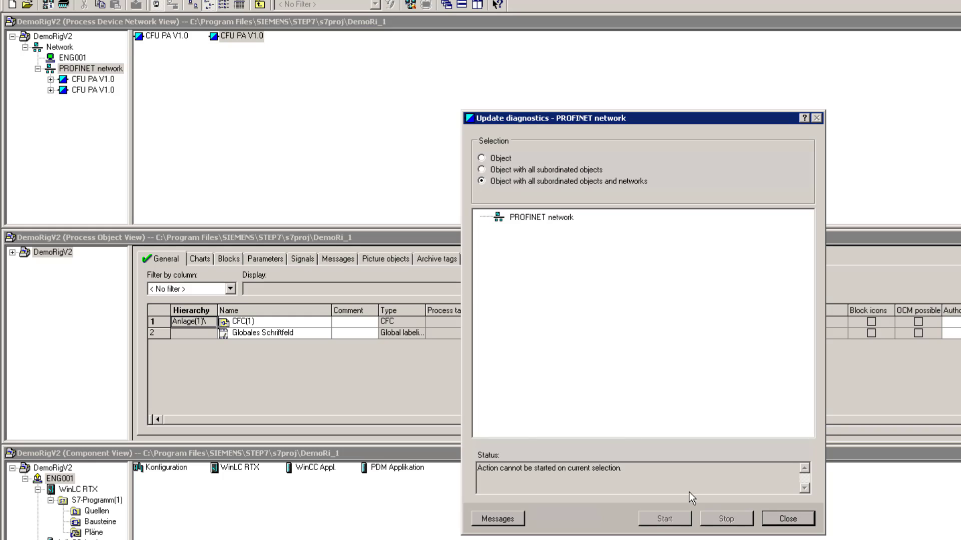
click(670, 521)
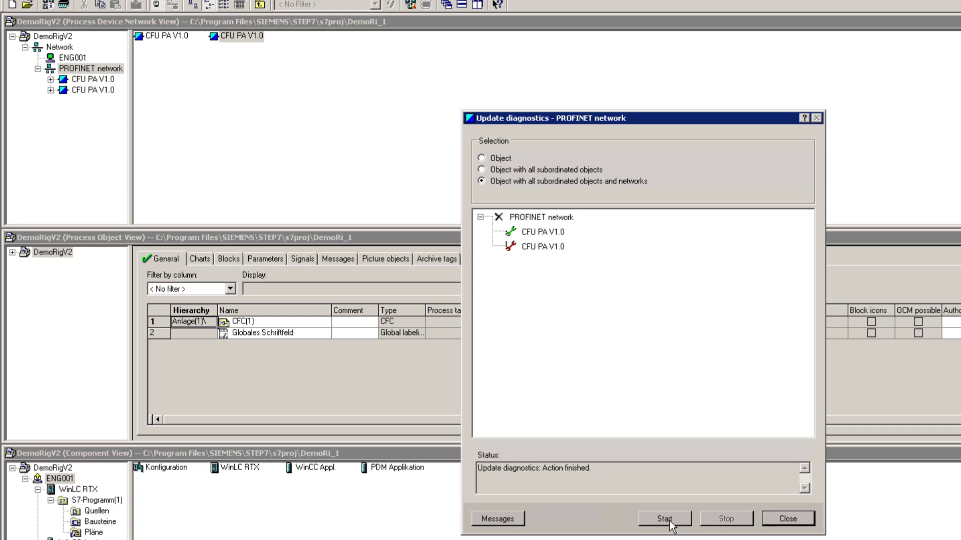
click(808, 521)
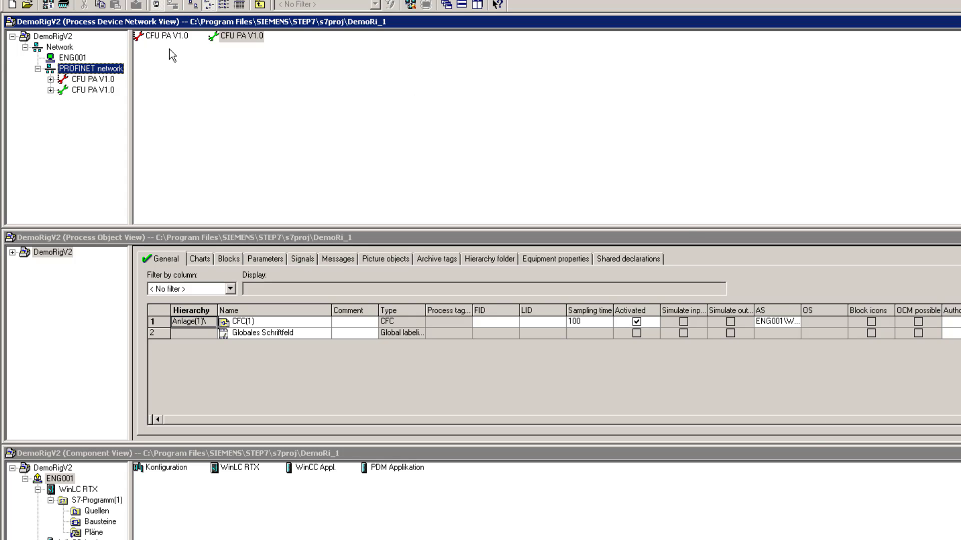
Insert two 16 bar devices and a SITRANS PROBE LU 6m under the second CFU PA V1.0, and expand that CFU
click(94, 91)
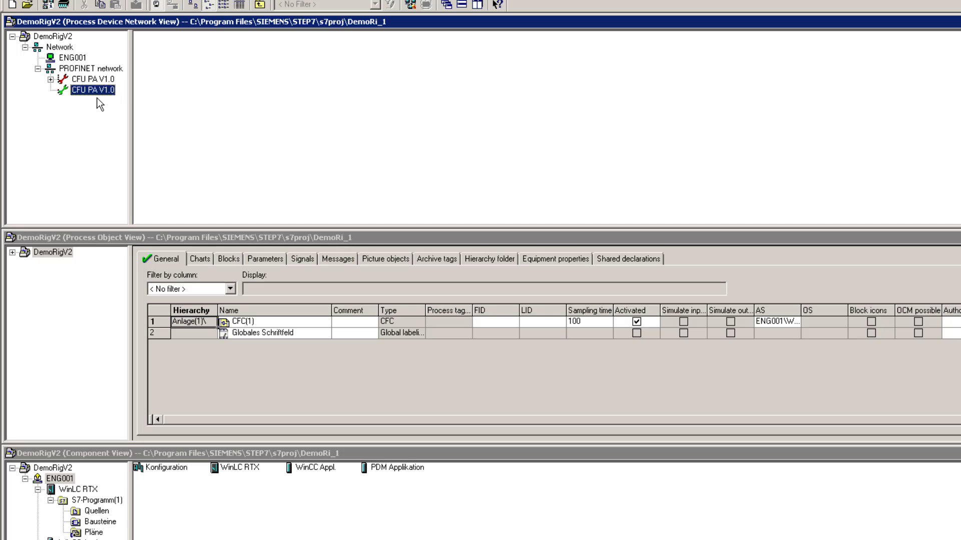
right_click(89, 92)
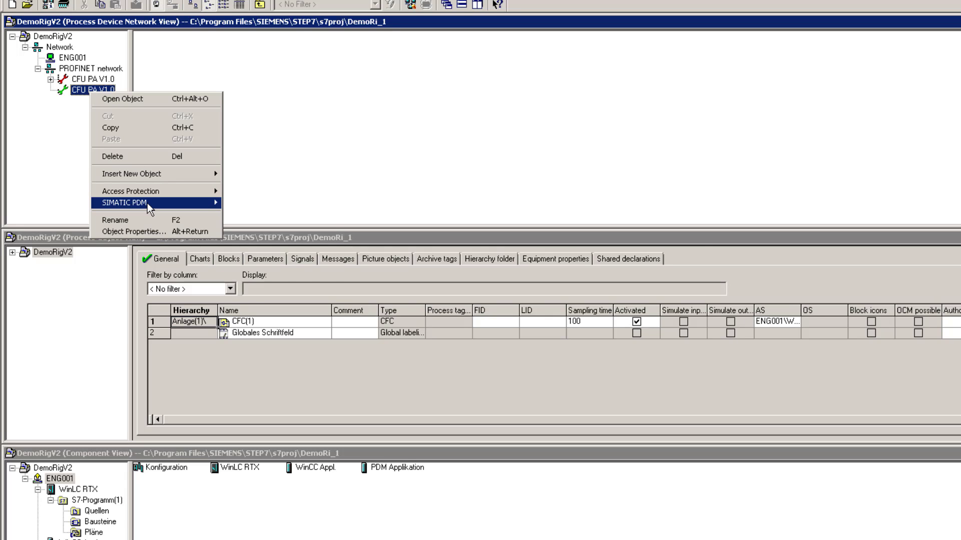
mouse_move(147, 203)
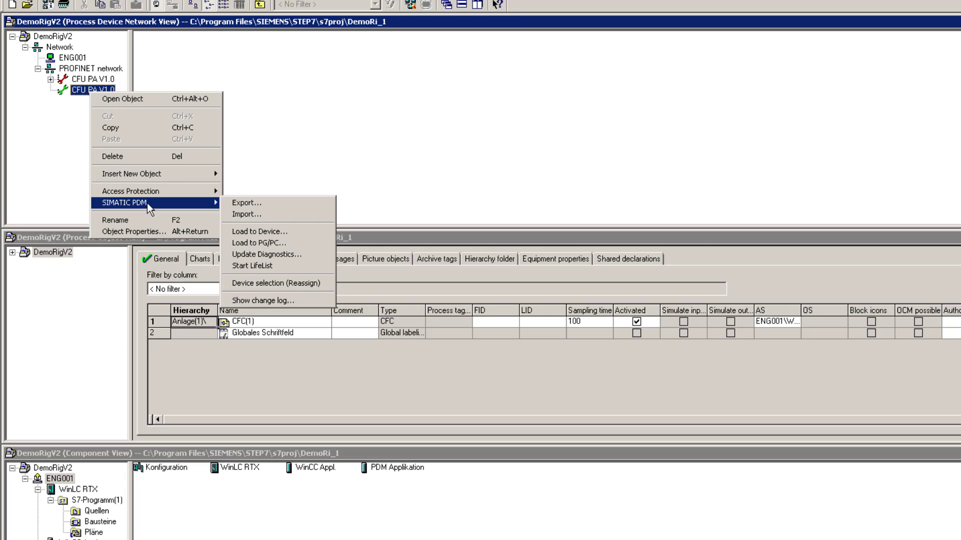
click(276, 111)
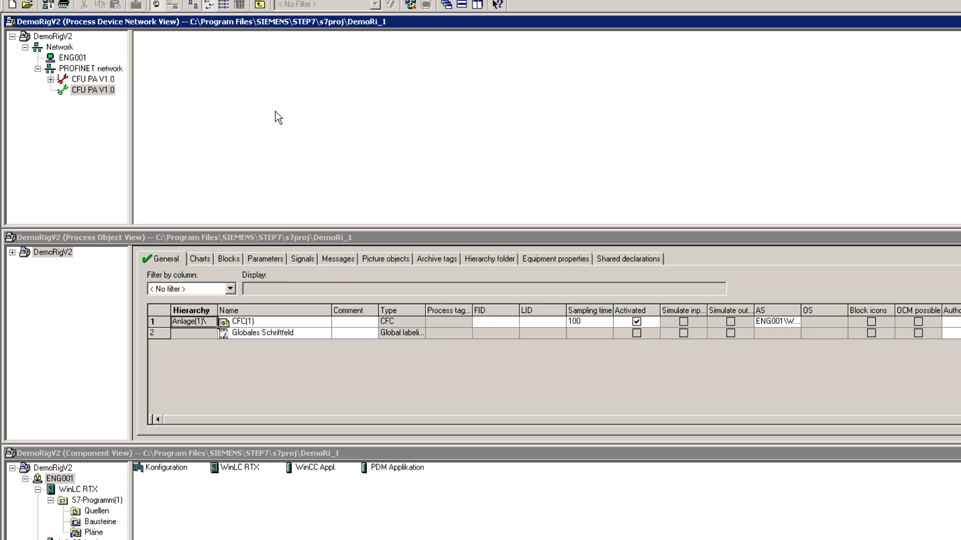
right_click(187, 101)
mouse_move(263, 185)
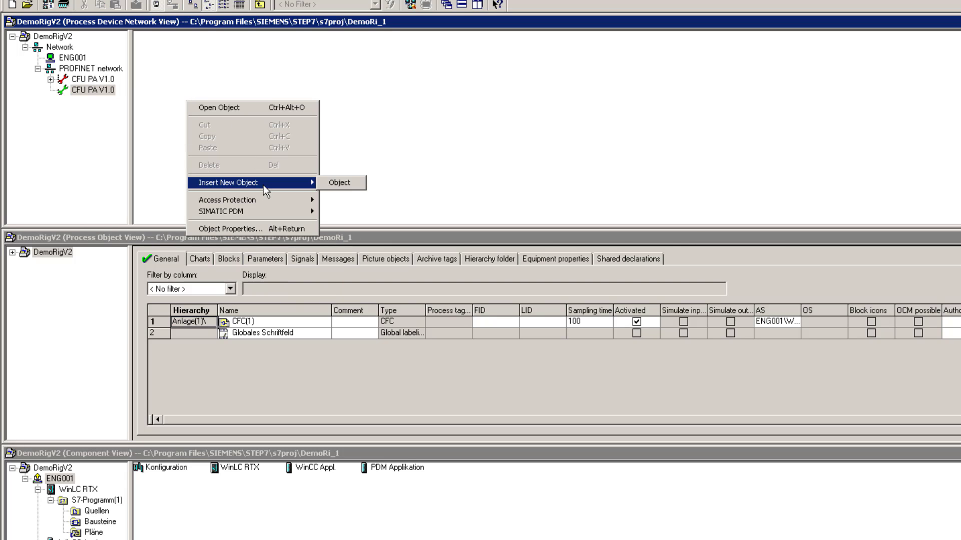
click(336, 183)
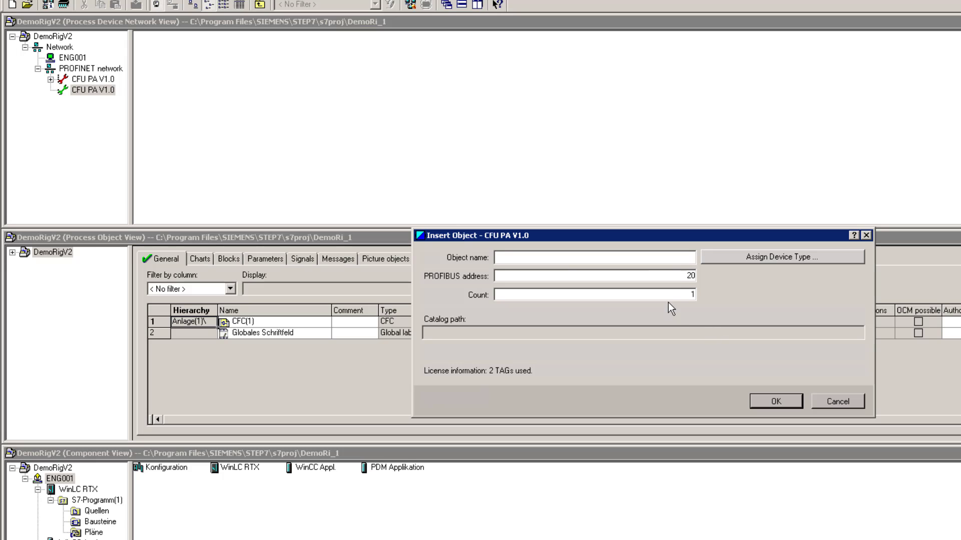
drag(681, 276, 723, 277)
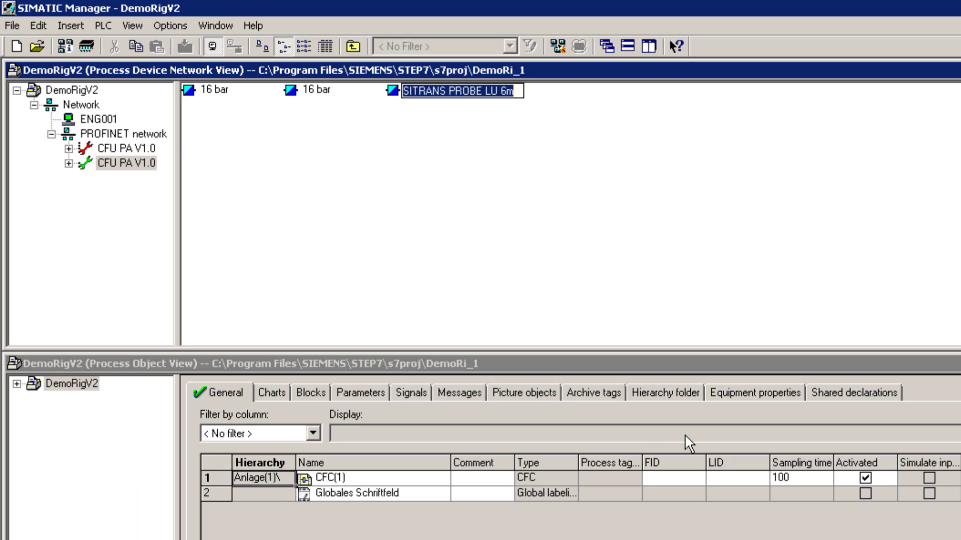
click(69, 164)
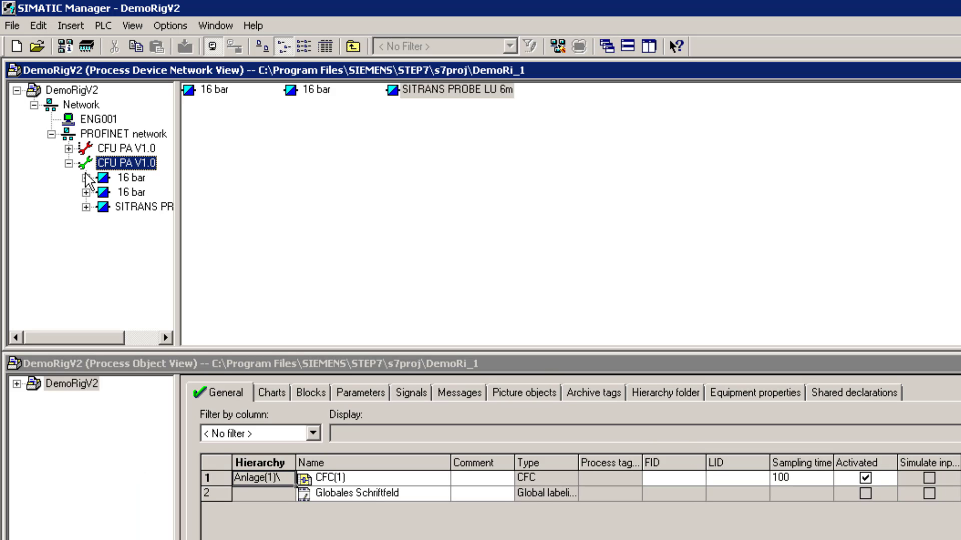
Load the PROFINET network's device data to the PG/PC, including all subordinated objects
click(102, 134)
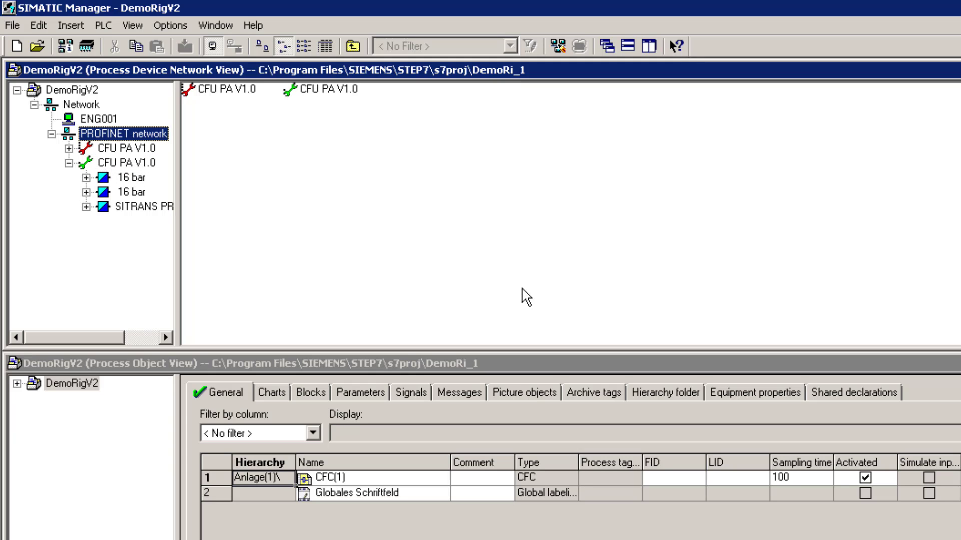
right_click(112, 133)
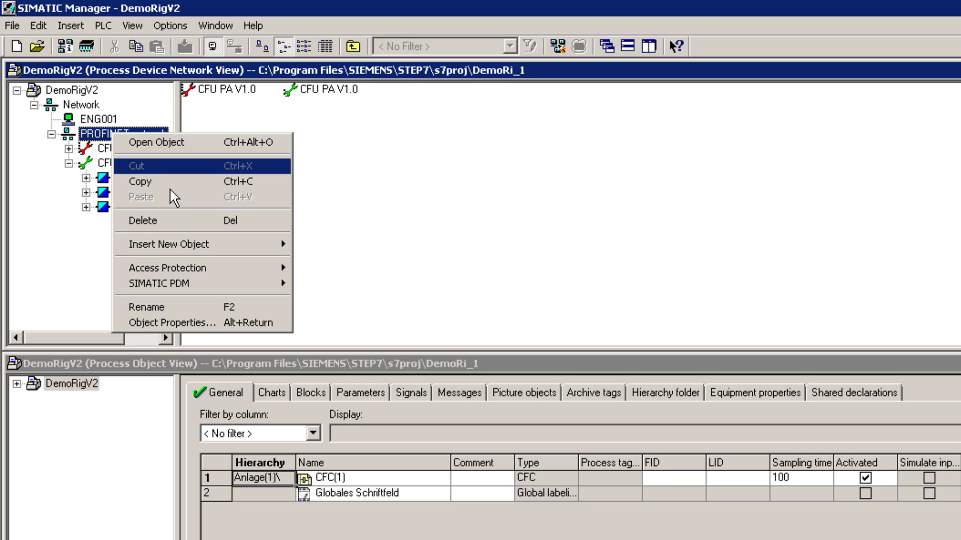
mouse_move(187, 285)
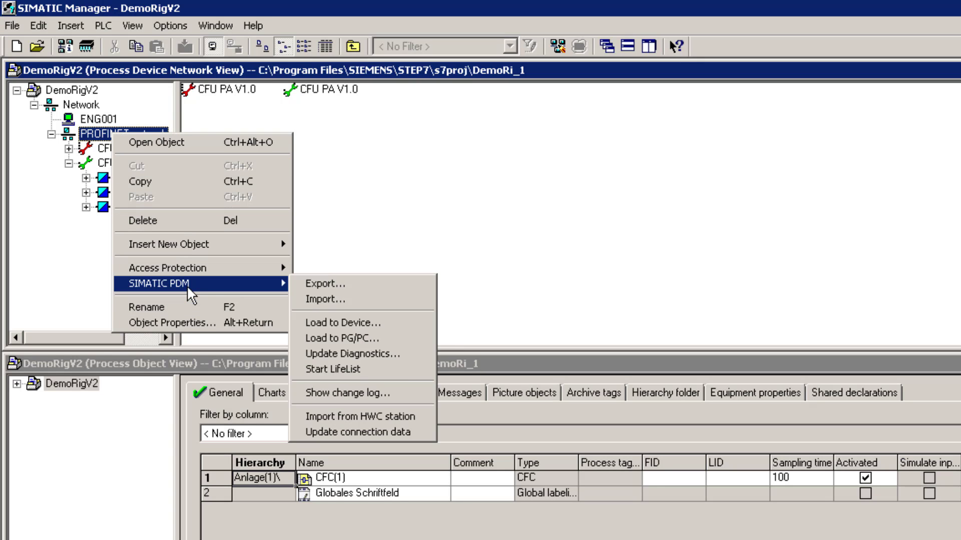
click(354, 334)
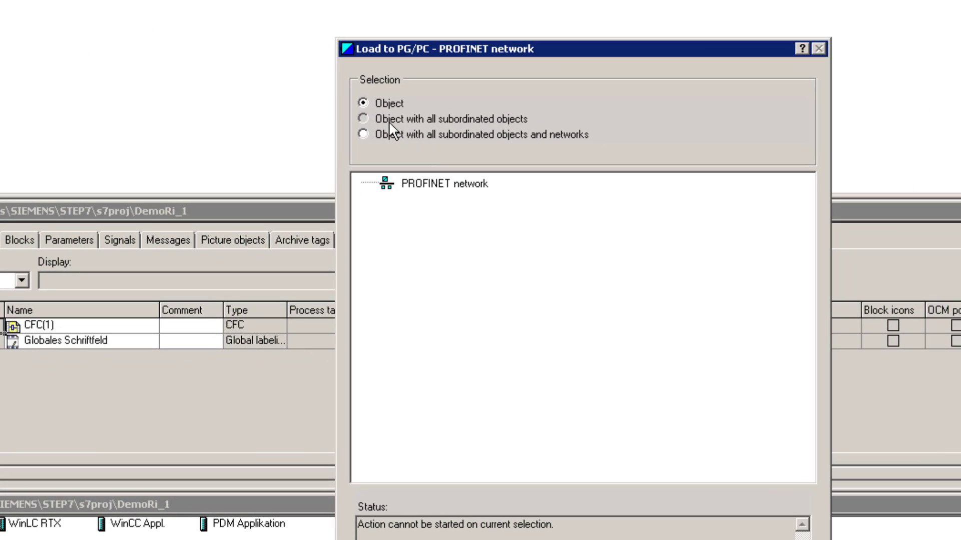
click(389, 122)
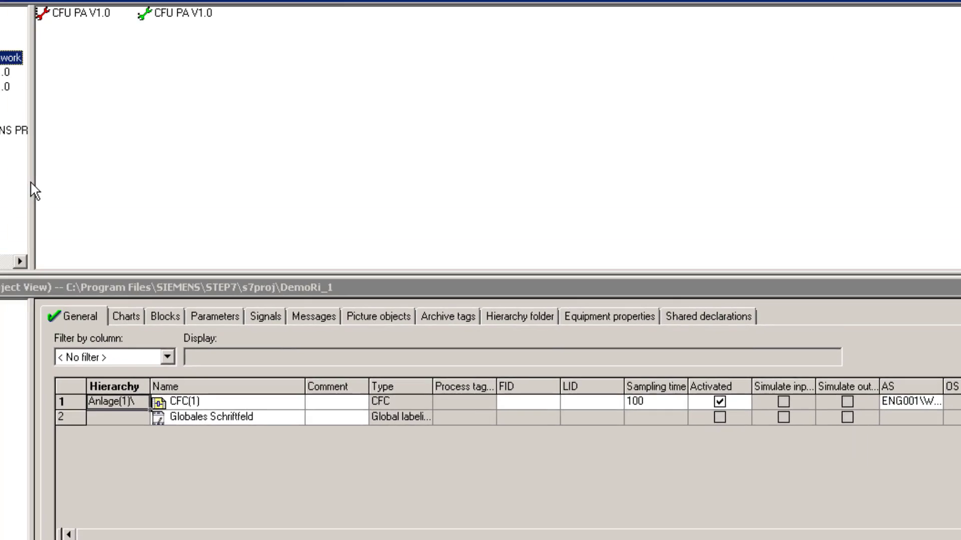
Widen the network tree, open the second 16 bar device's parameters, and set its TAG to DY13_P410
drag(178, 262, 325, 277)
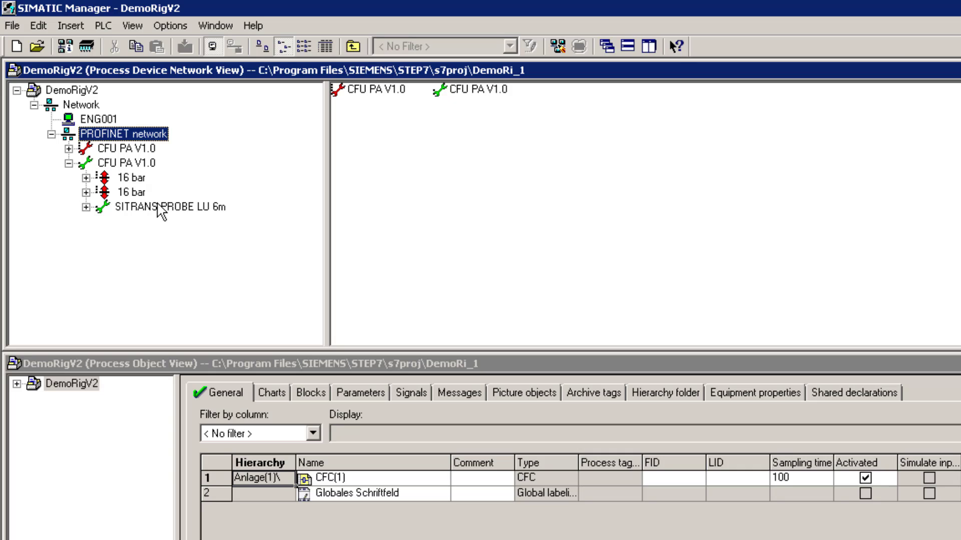
click(85, 177)
click(136, 196)
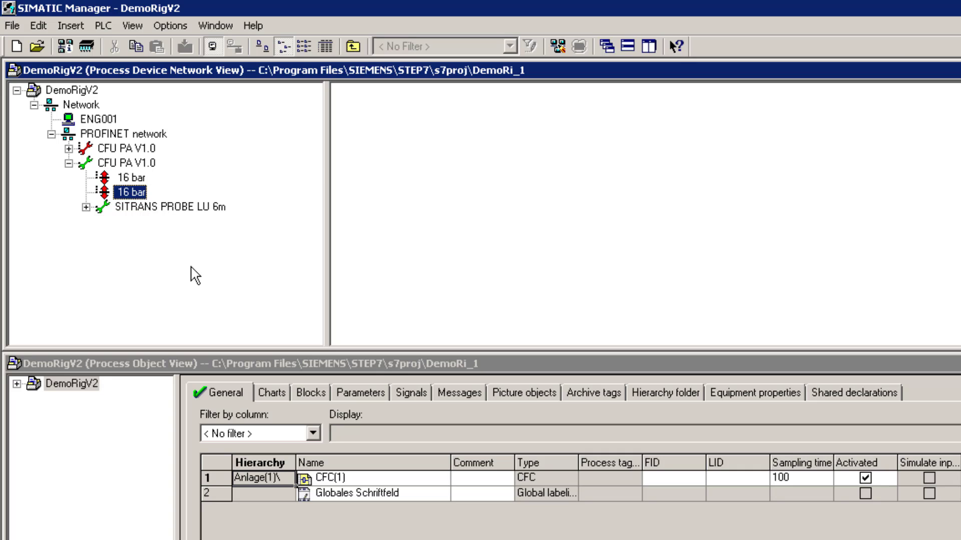
right_click(112, 193)
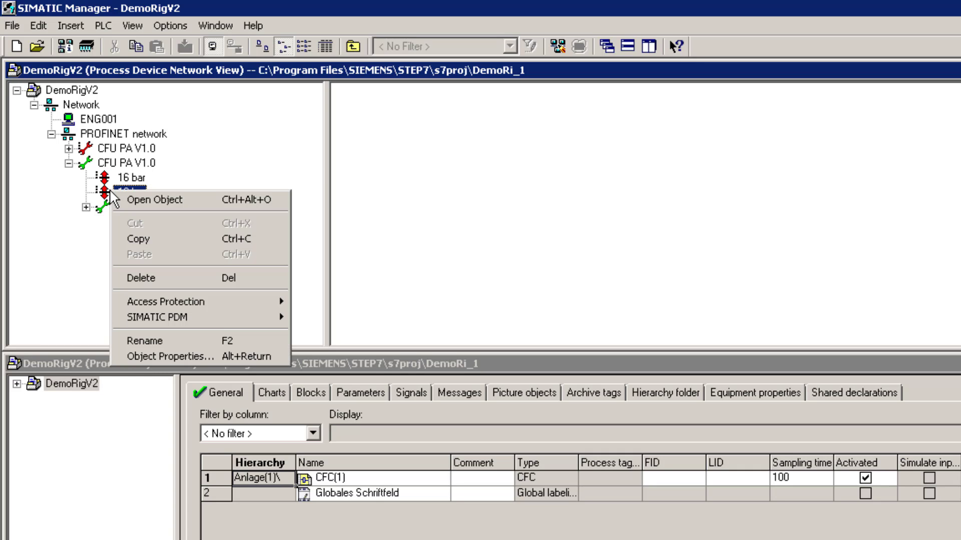
mouse_move(188, 320)
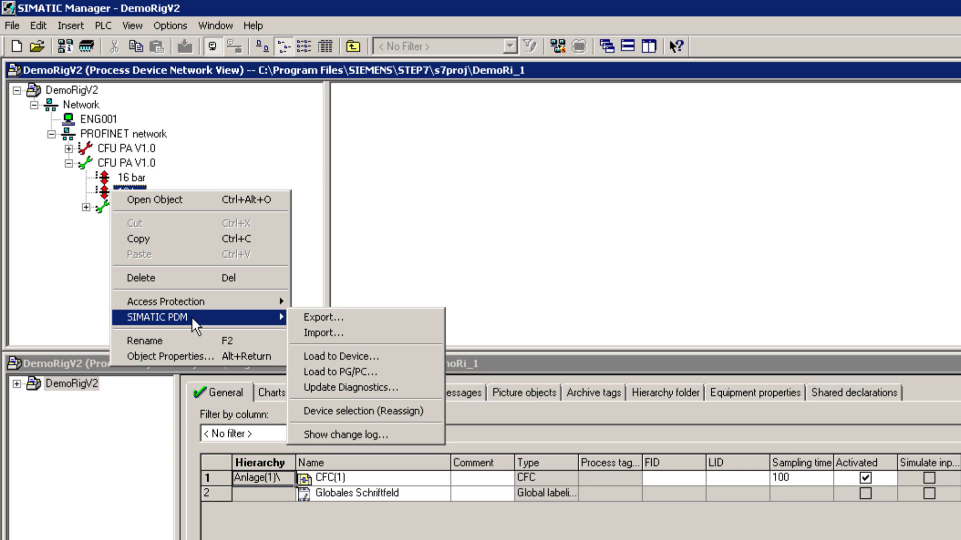
click(158, 198)
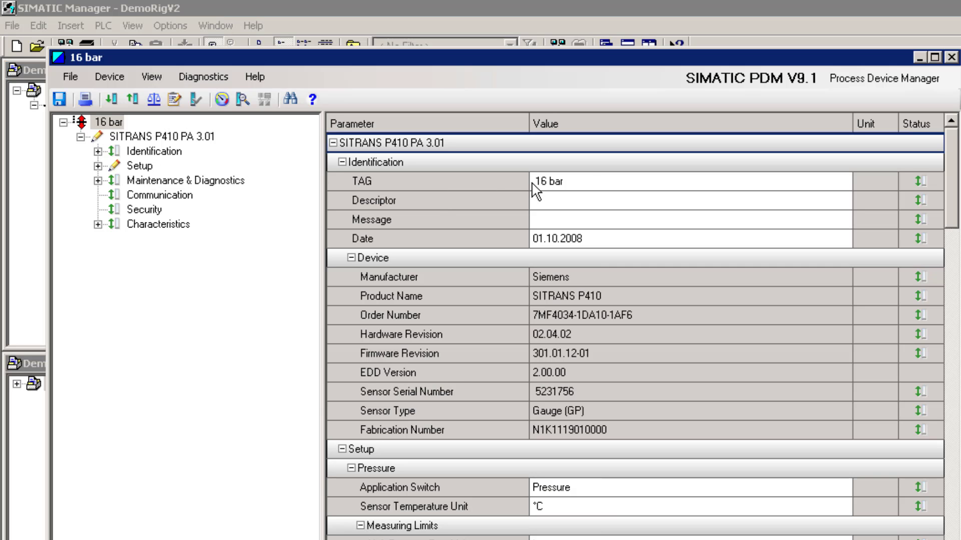
click(615, 186)
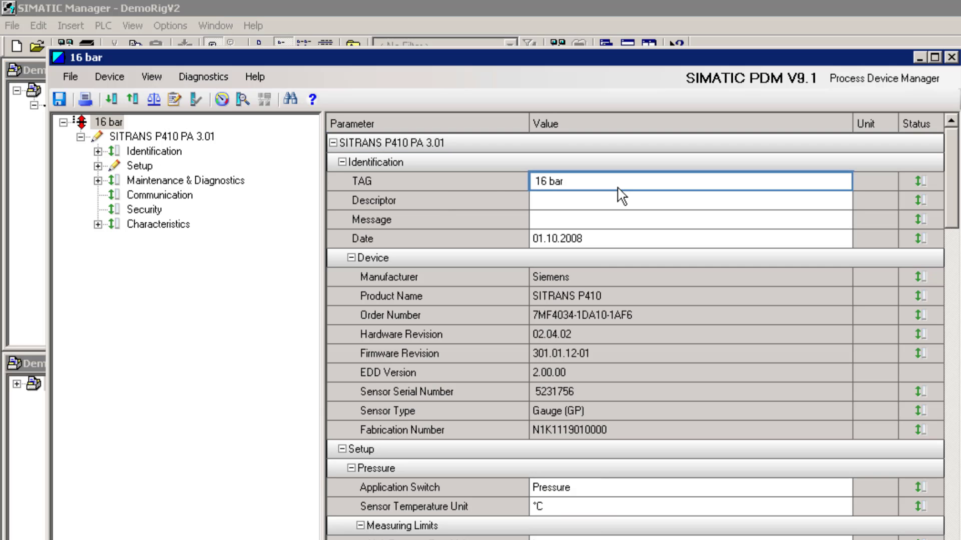
click(585, 181)
text(DY13_P410)
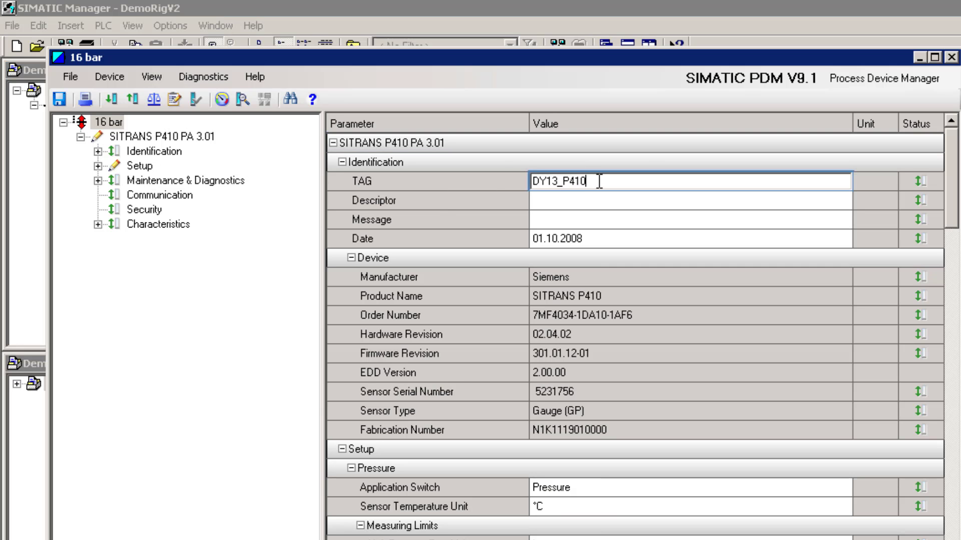
click(605, 203)
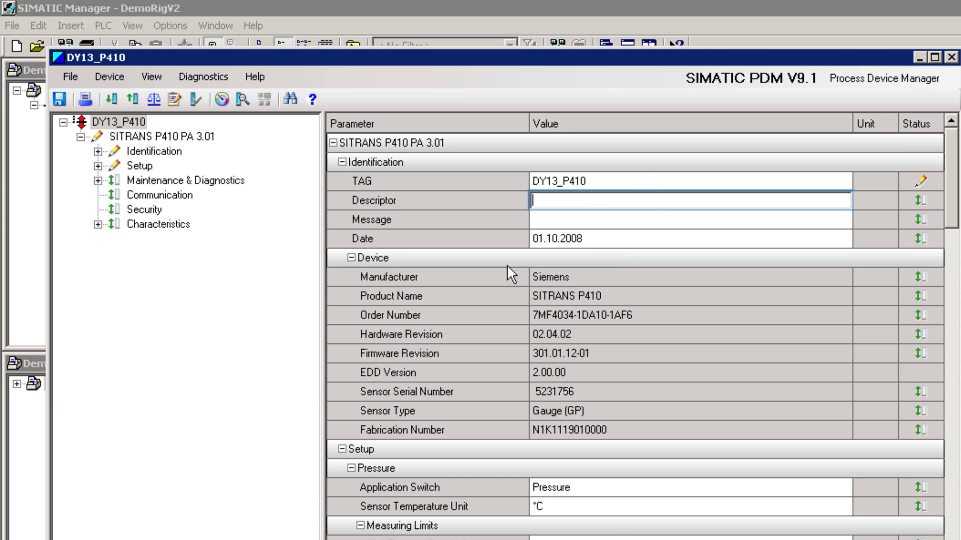
Load only the changed parameters of DY13_P410 to the device, using the TAG from offline data
click(115, 101)
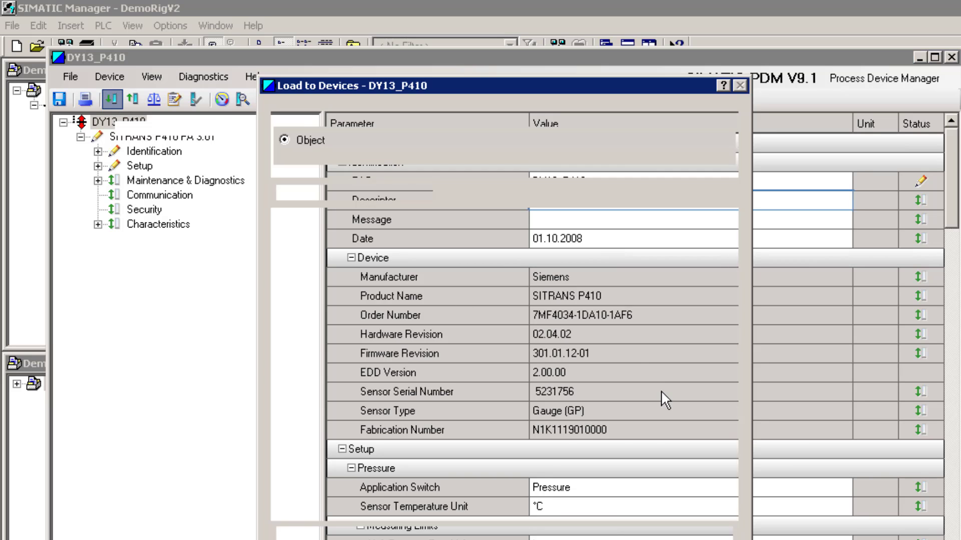
click(283, 193)
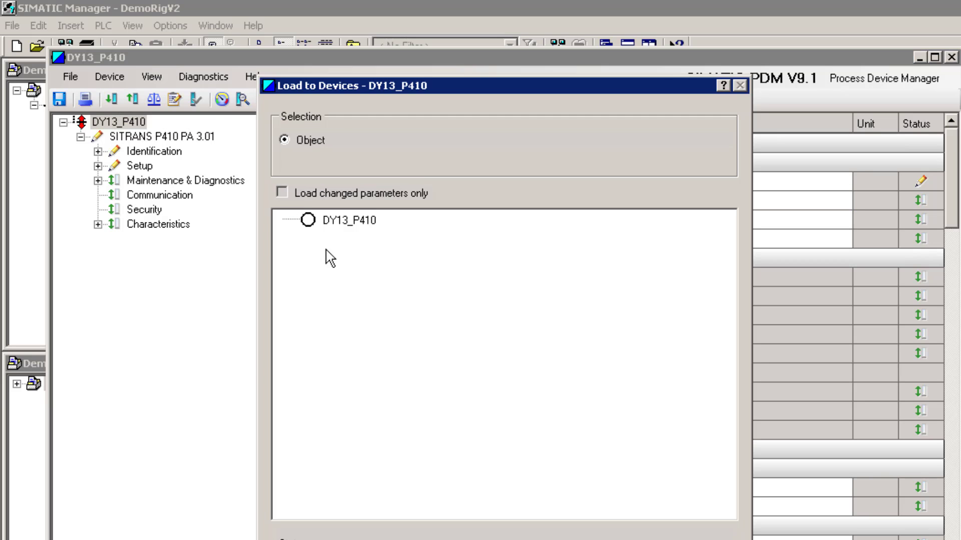
click(320, 539)
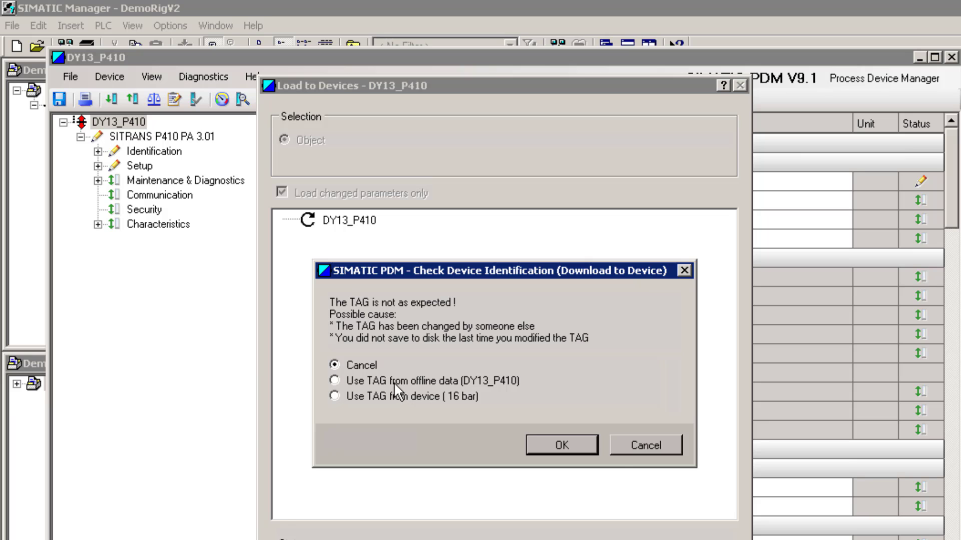
click(395, 382)
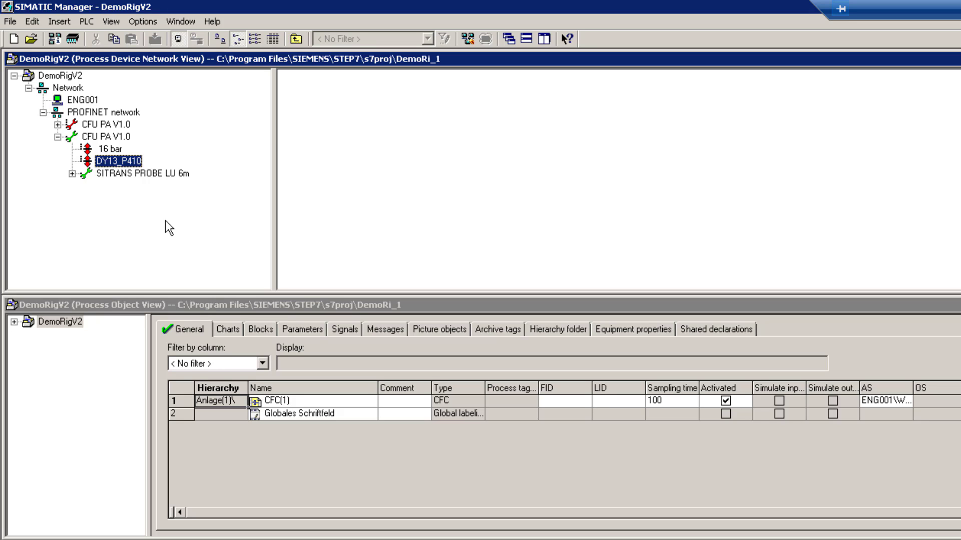
Assign the current project as the maintenance project in the SIMATIC PDM settings, with maintenance alarms transferred to the Maintenance Station
click(143, 21)
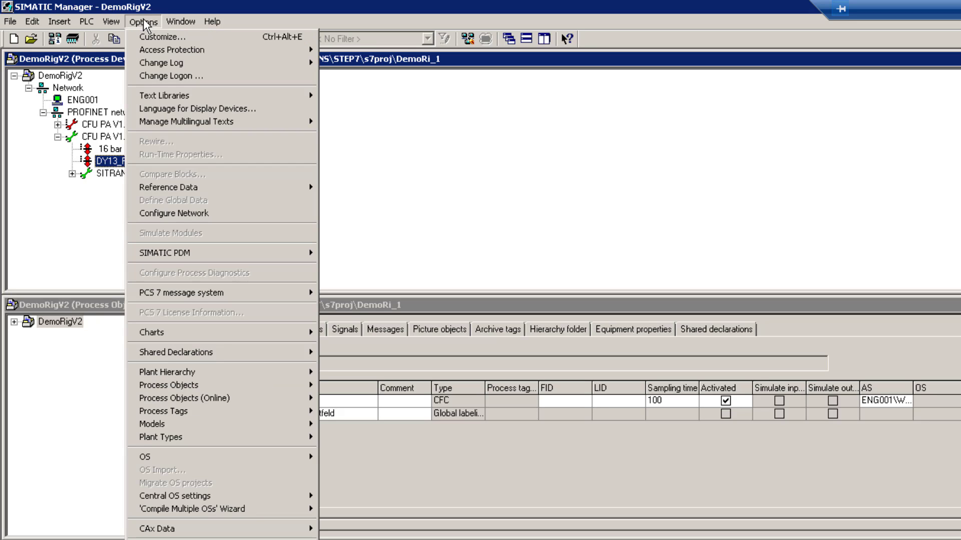
mouse_move(189, 257)
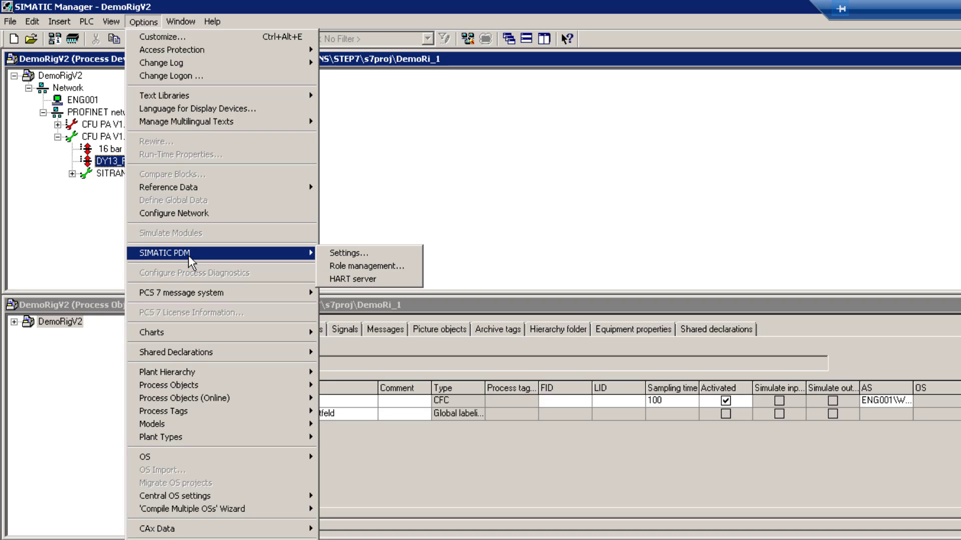
click(360, 254)
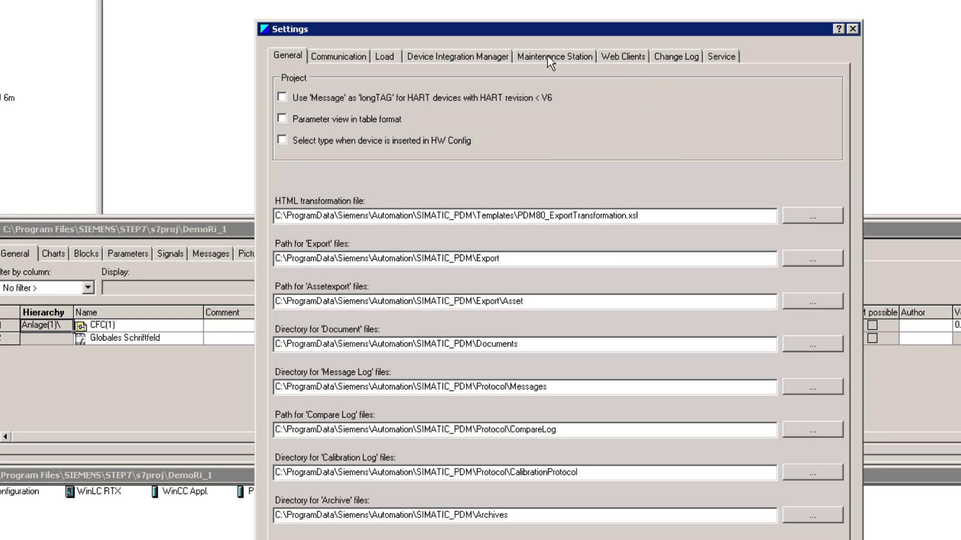
click(551, 63)
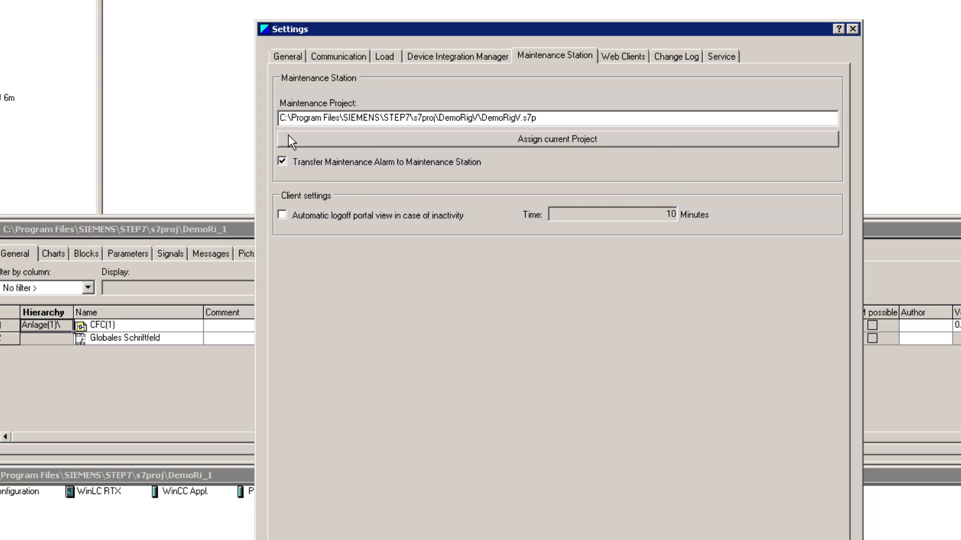
click(577, 144)
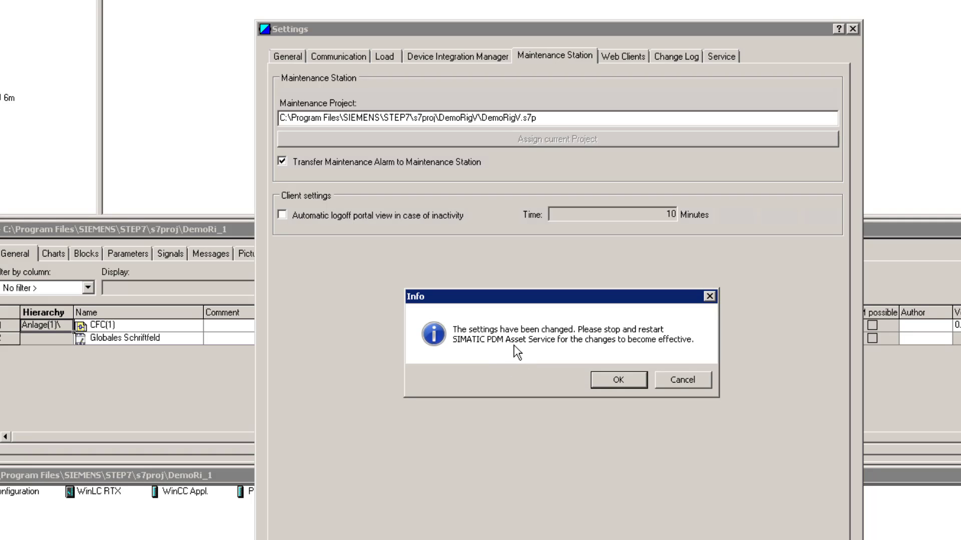
click(630, 384)
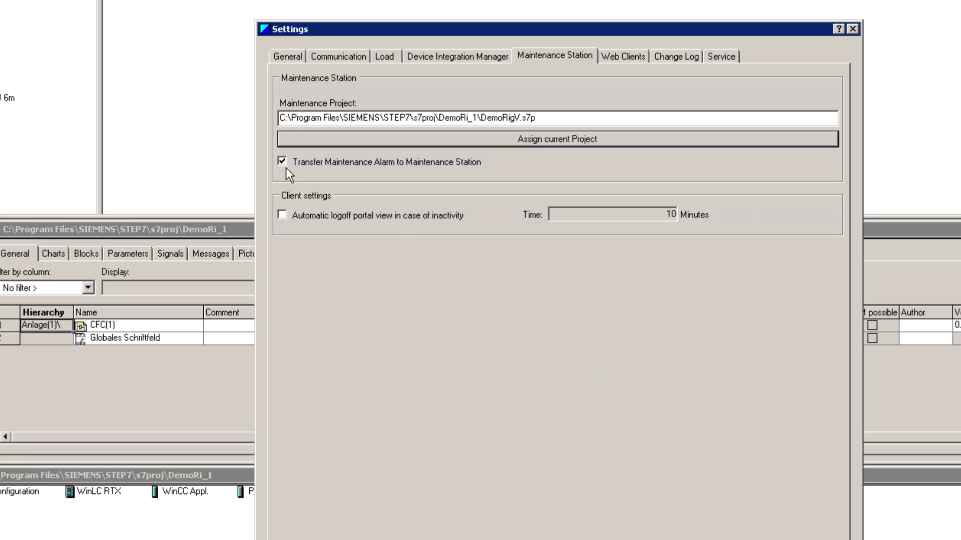
click(281, 156)
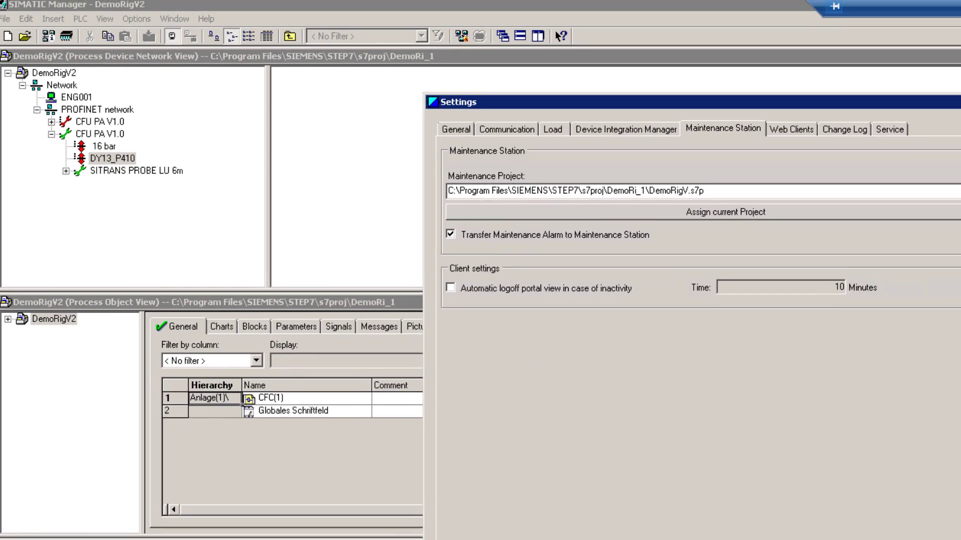
key(Return)
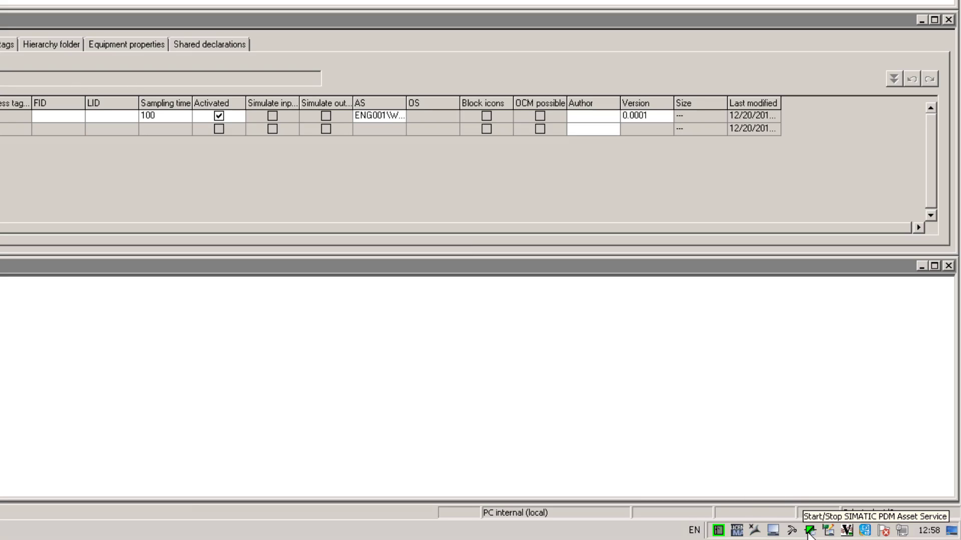
Stop and restart the SIMATIC PDM Asset Service
click(810, 531)
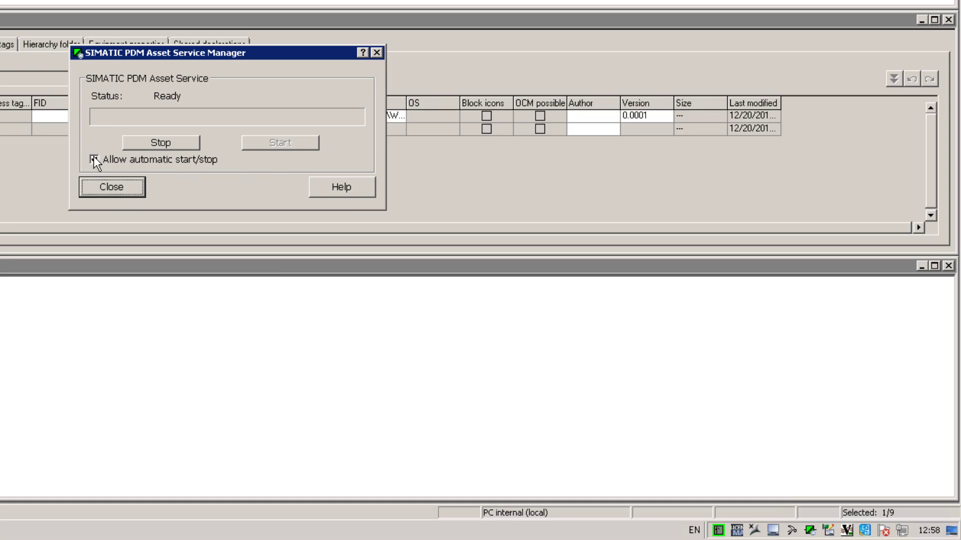
click(170, 144)
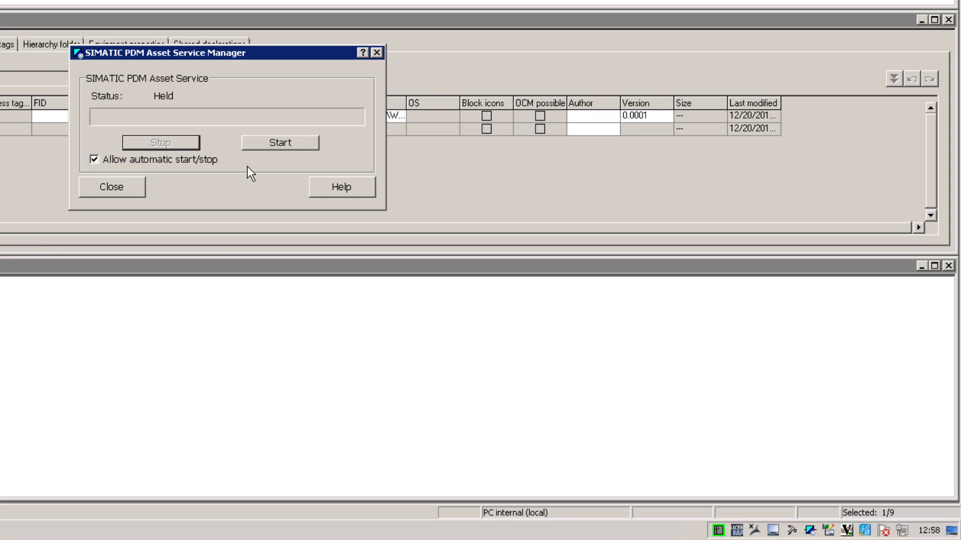
click(275, 144)
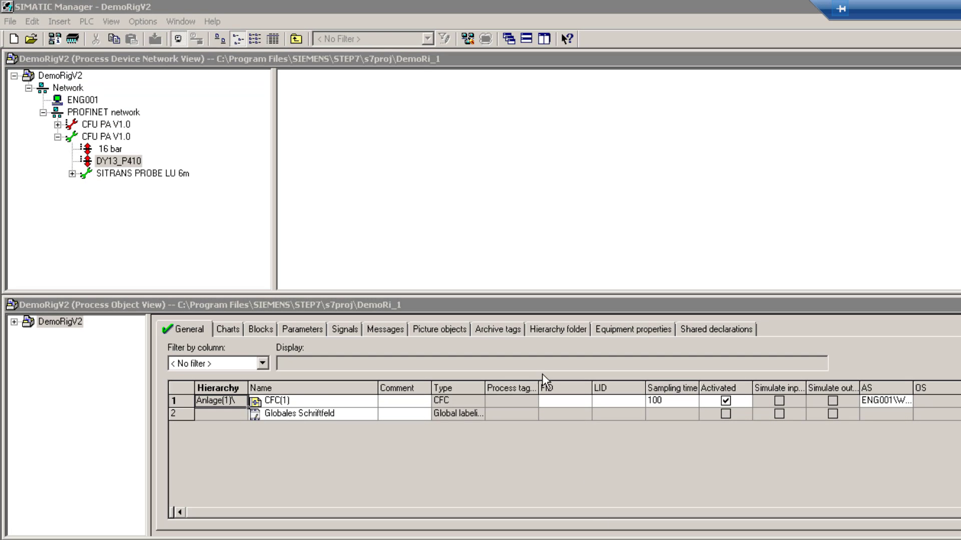
Open the SIMATIC PDM role management and log on to ENG001 with the user name and the account password
click(143, 21)
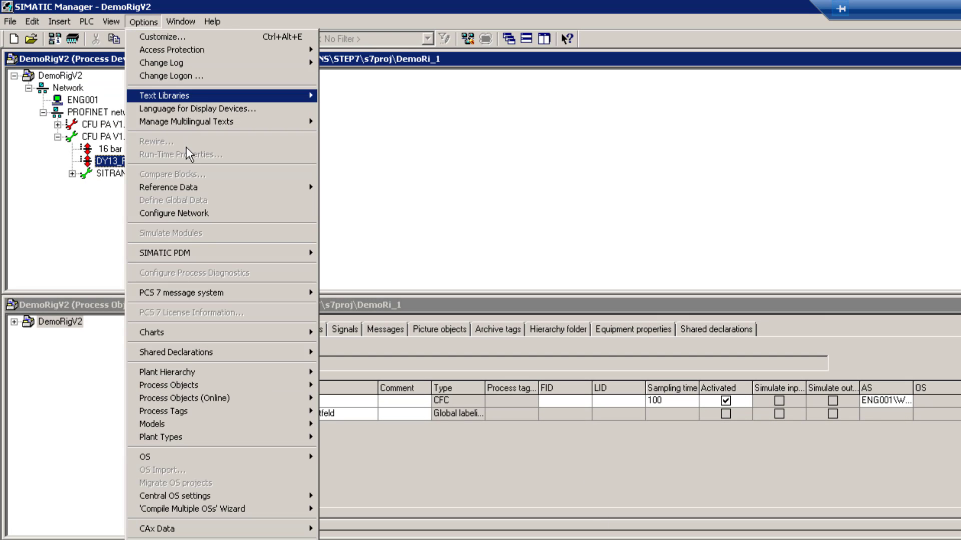
mouse_move(189, 256)
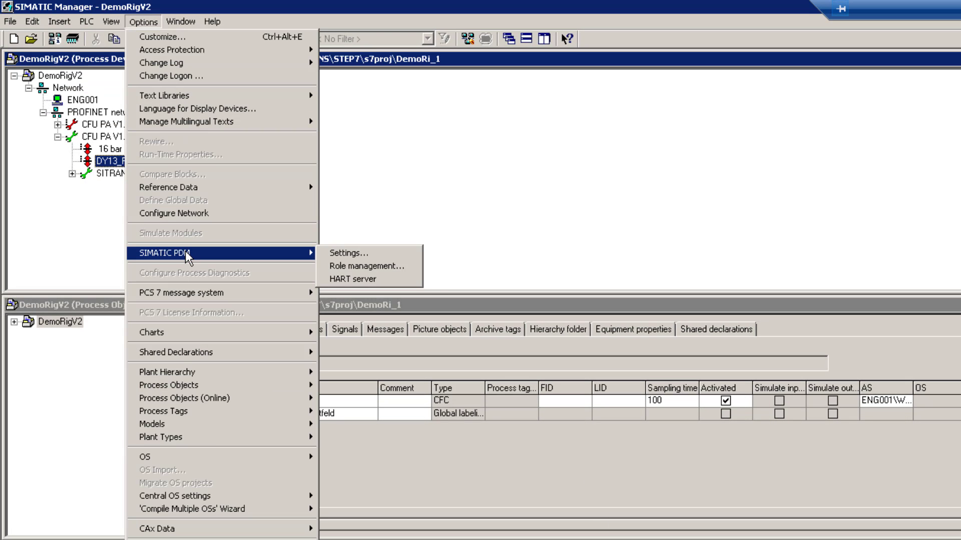
click(367, 270)
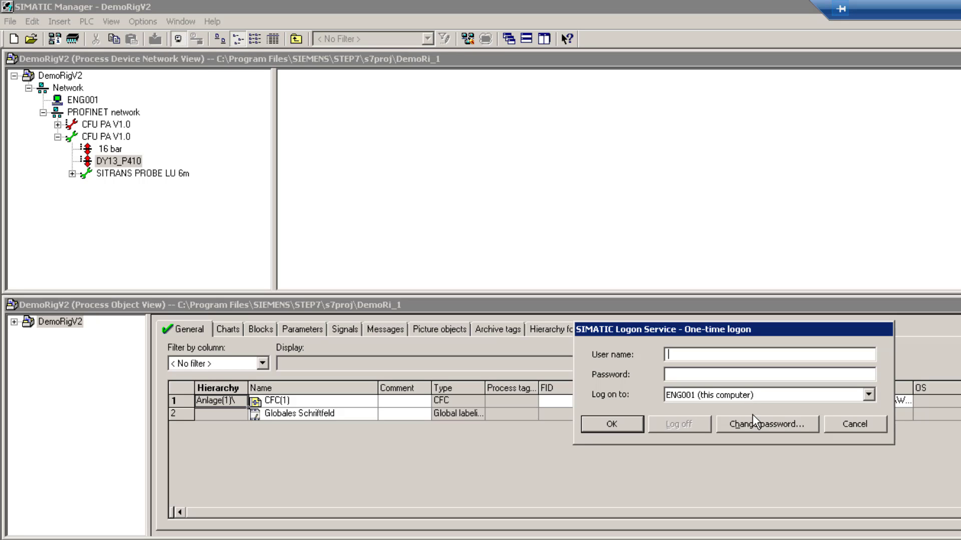
text(DPS)
click(683, 375)
text(*)
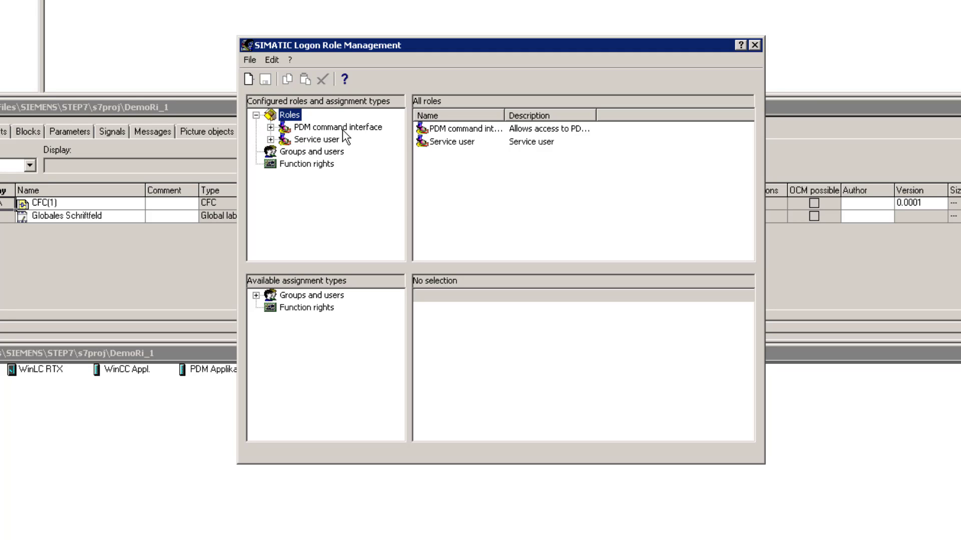
Examine the users and function rights of the PDM command interface and Service user roles and the available assignments, and close the role management
click(270, 127)
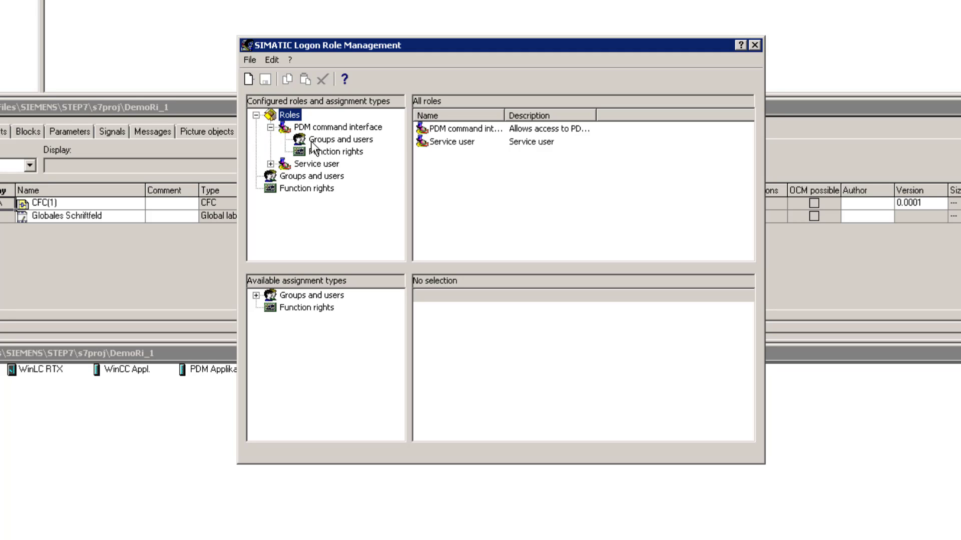
click(331, 151)
click(328, 140)
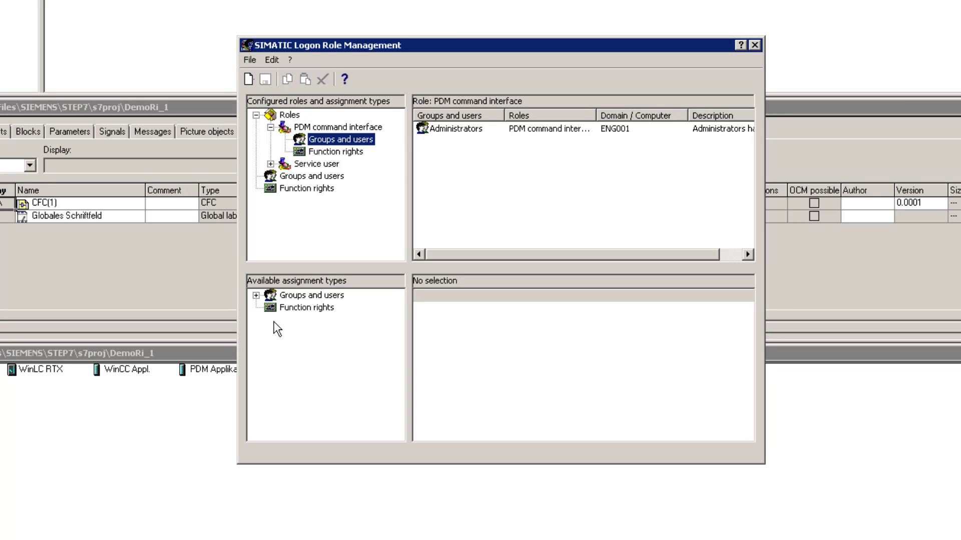
click(299, 308)
click(256, 296)
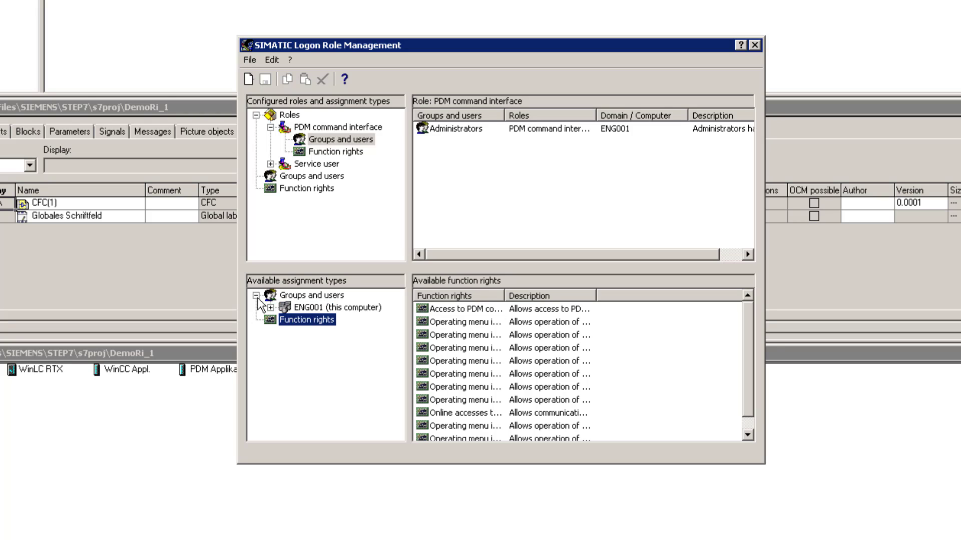
click(290, 308)
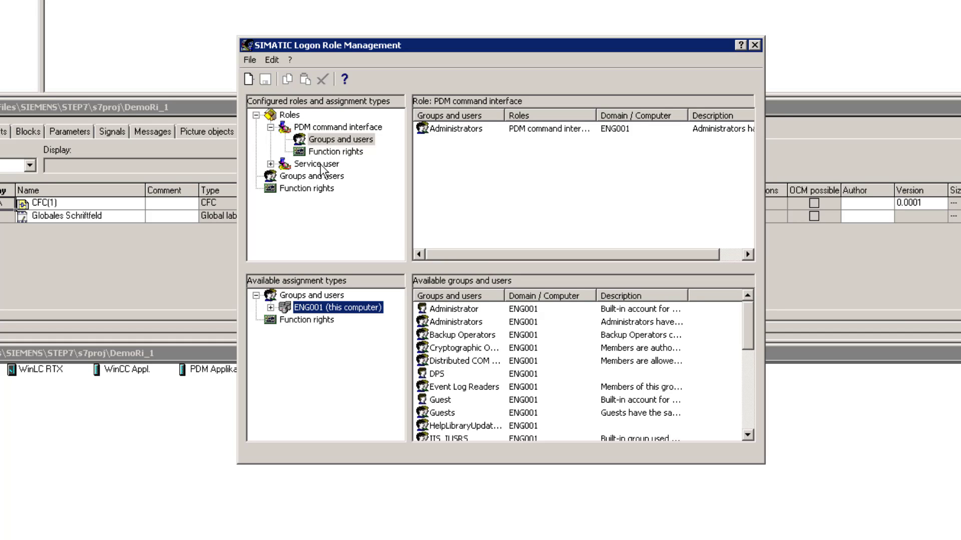
click(271, 163)
click(326, 189)
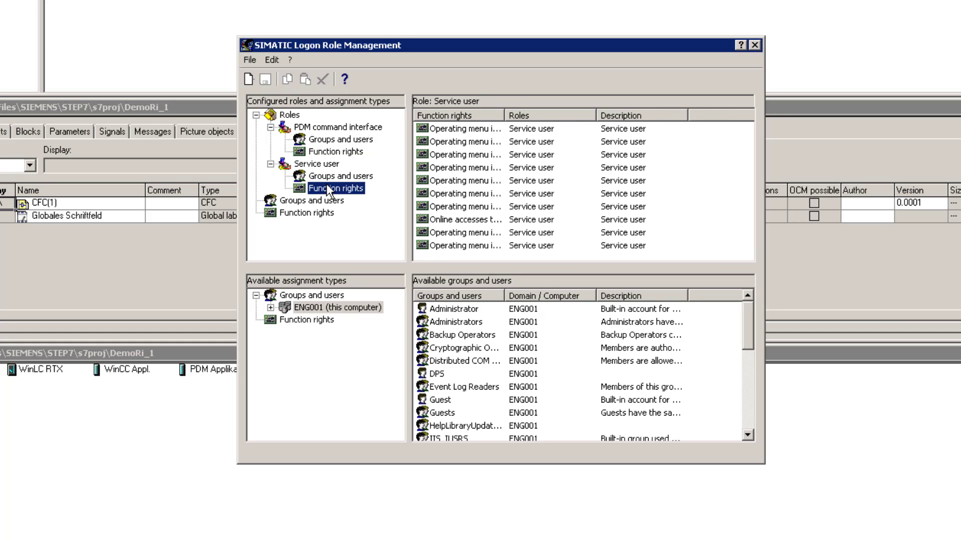
click(328, 179)
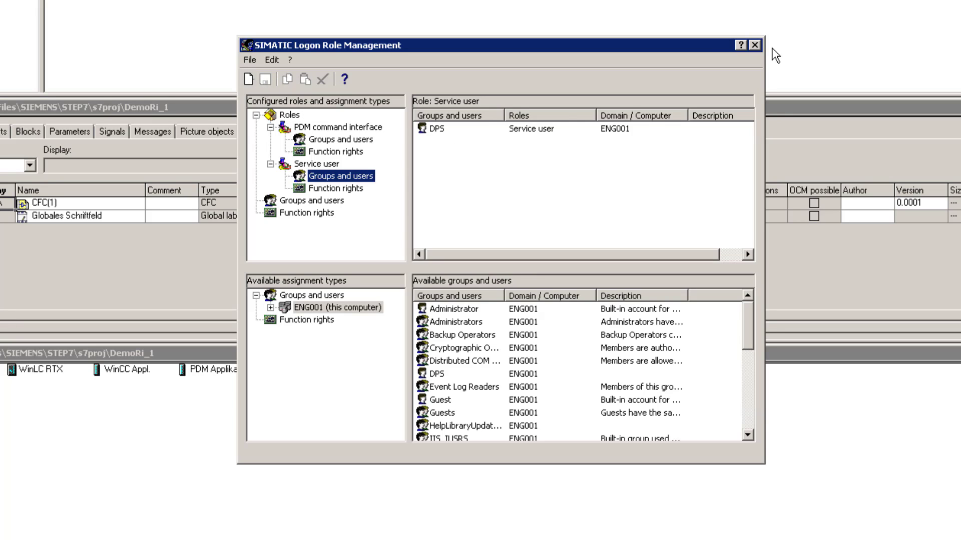
click(754, 46)
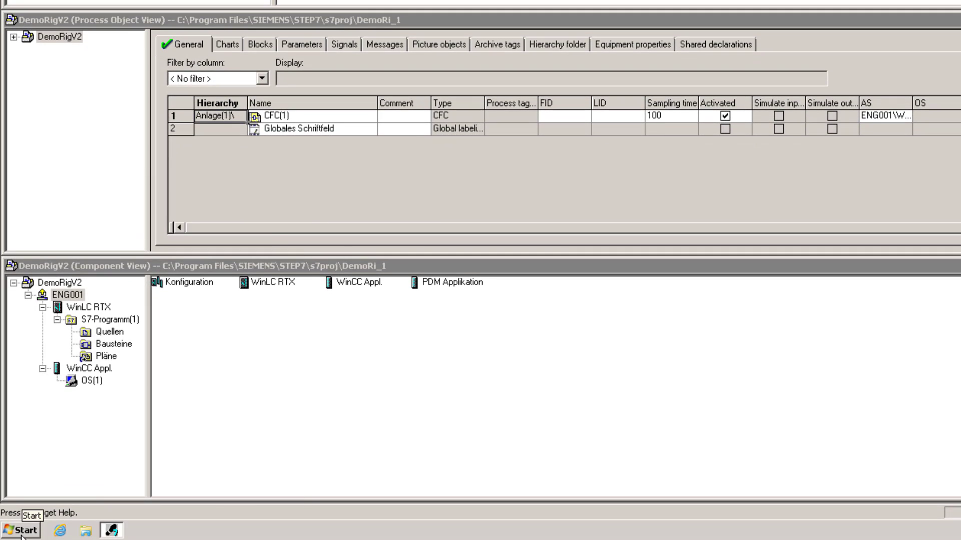
Start PDM Server Configuration and allow it to make changes to the computer
click(21, 532)
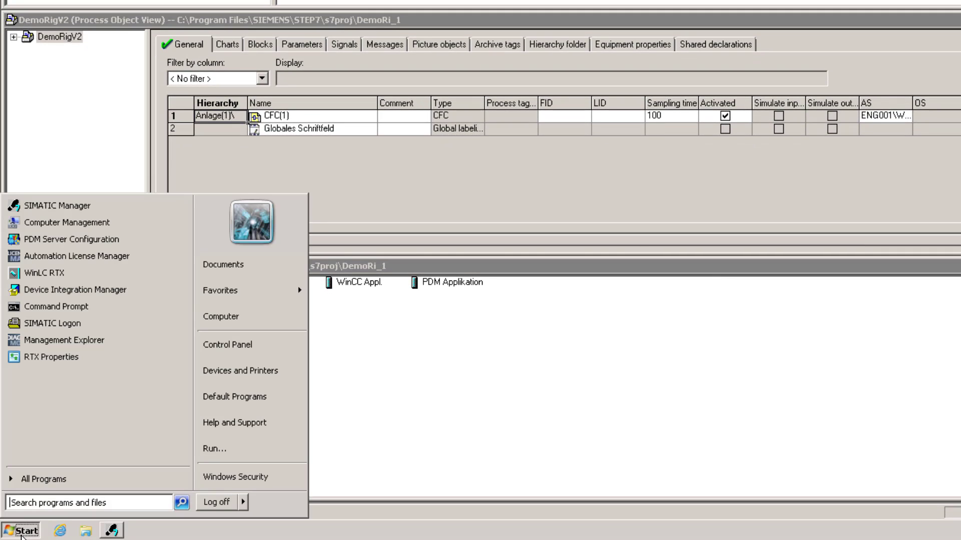
click(40, 241)
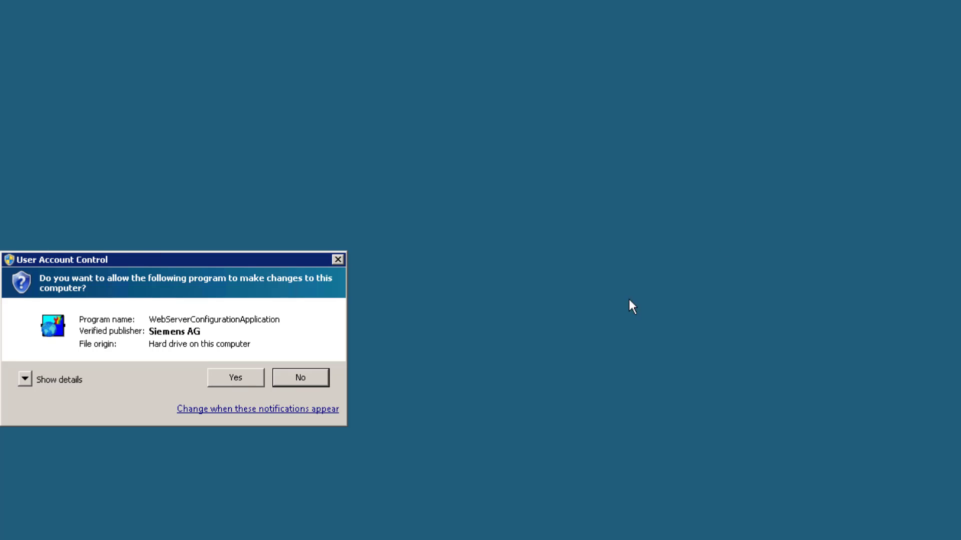
click(246, 380)
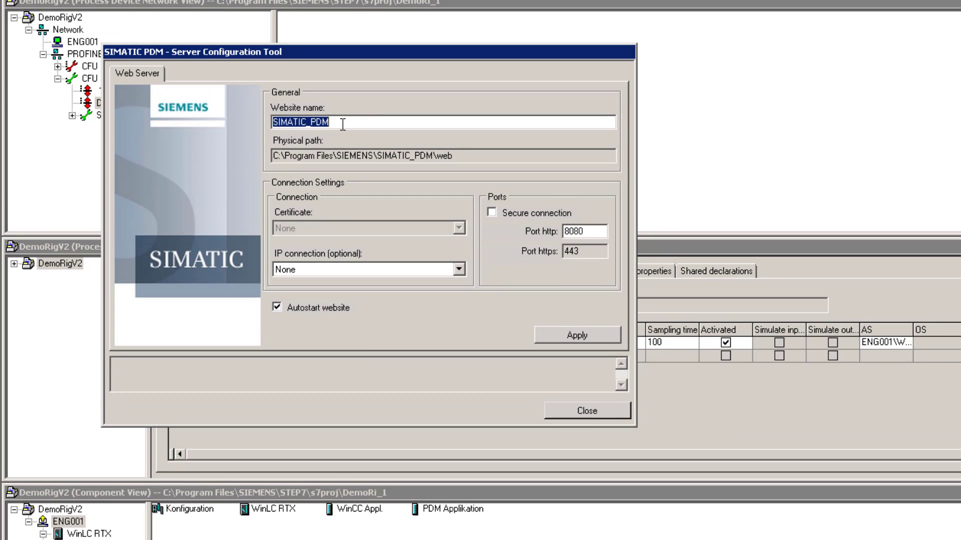
Apply the web server configuration for the SIMATIC_PDM website with HTTP port 8080 and no secure connection, and close the tool
click(343, 123)
double_click(299, 121)
click(491, 214)
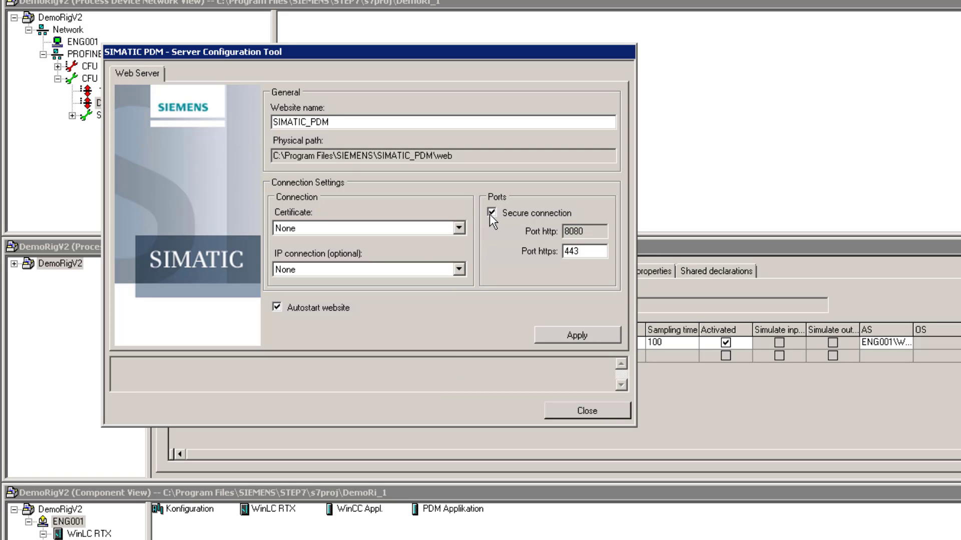
click(491, 213)
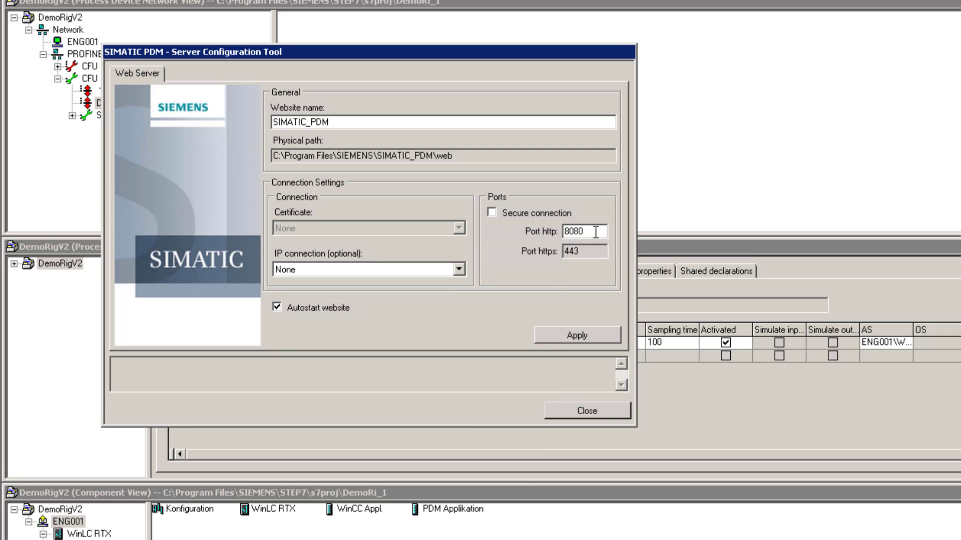
drag(594, 231, 548, 240)
click(574, 332)
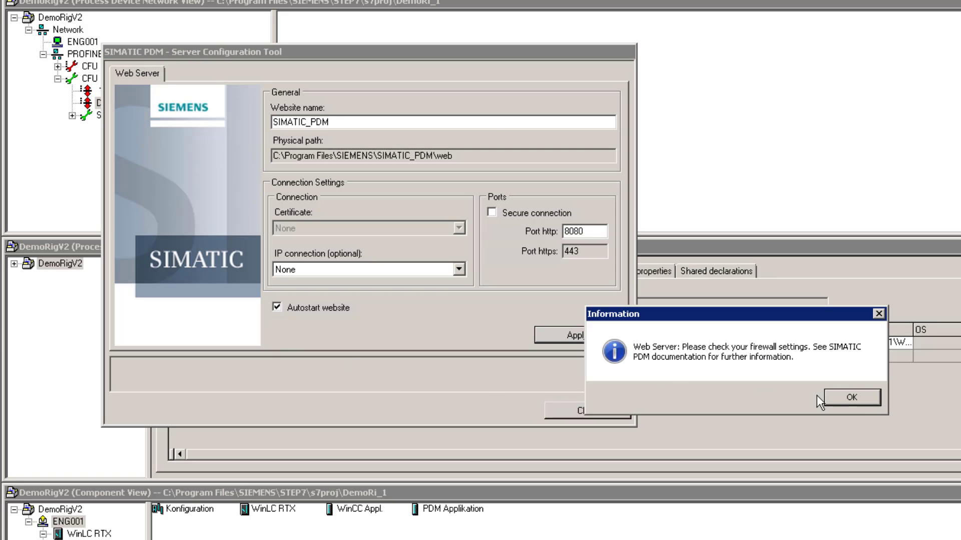
click(851, 398)
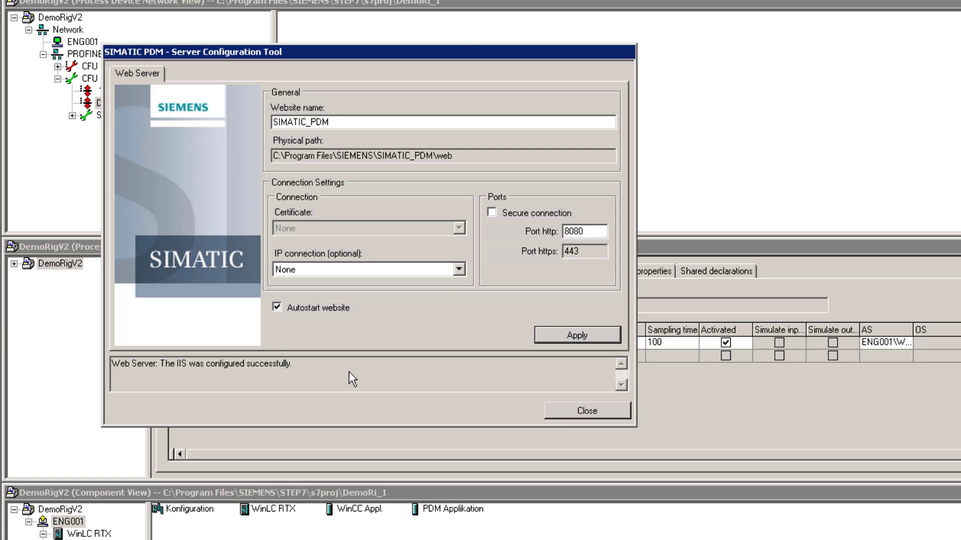
click(585, 412)
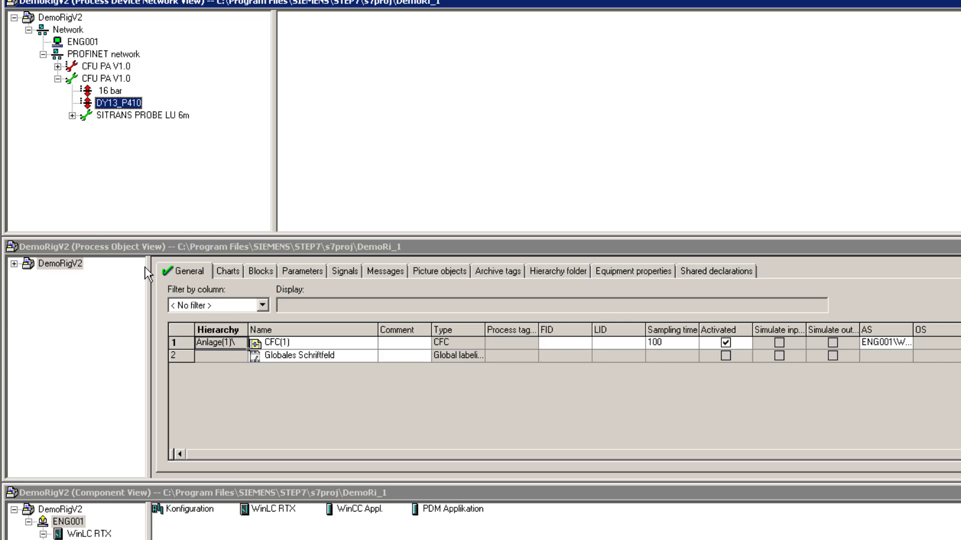
Customize the plant hierarchy of Anlage(1) to derive diagnostic screens from it, using Maintenance Station PDM (no AS diagnostics)
click(14, 264)
click(29, 276)
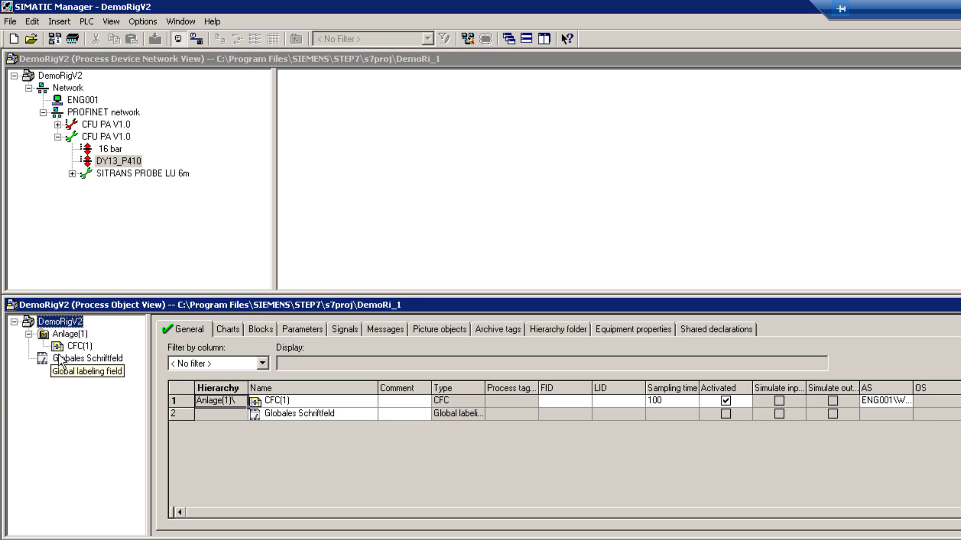
click(70, 334)
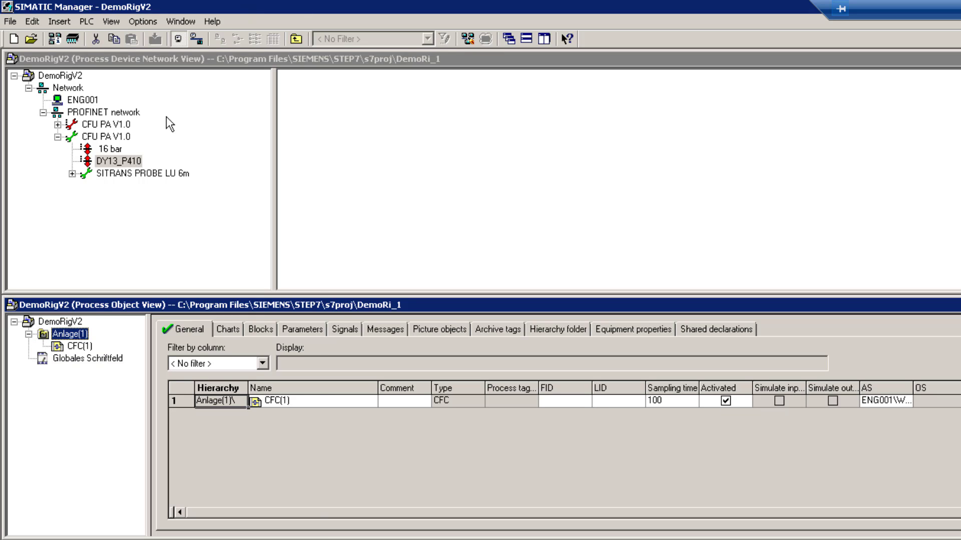
click(142, 22)
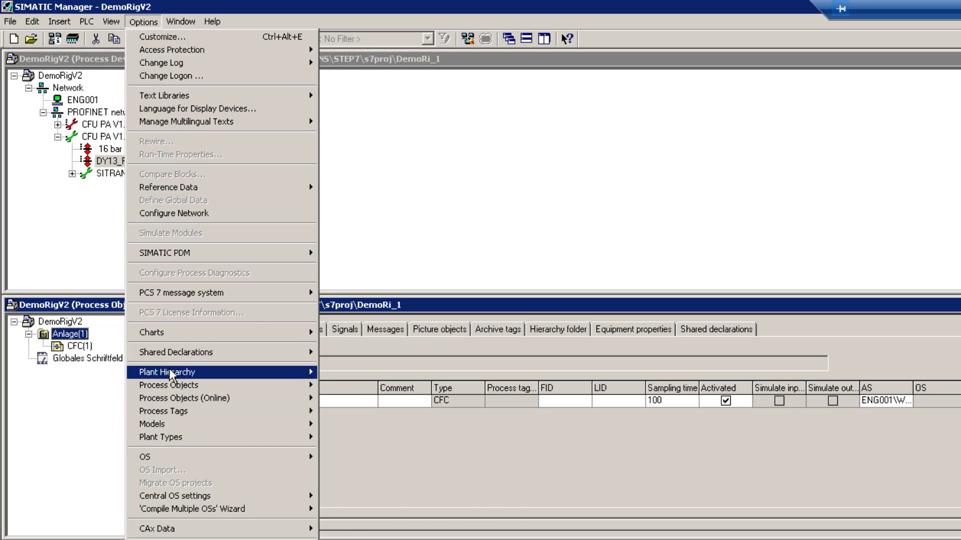
mouse_move(171, 373)
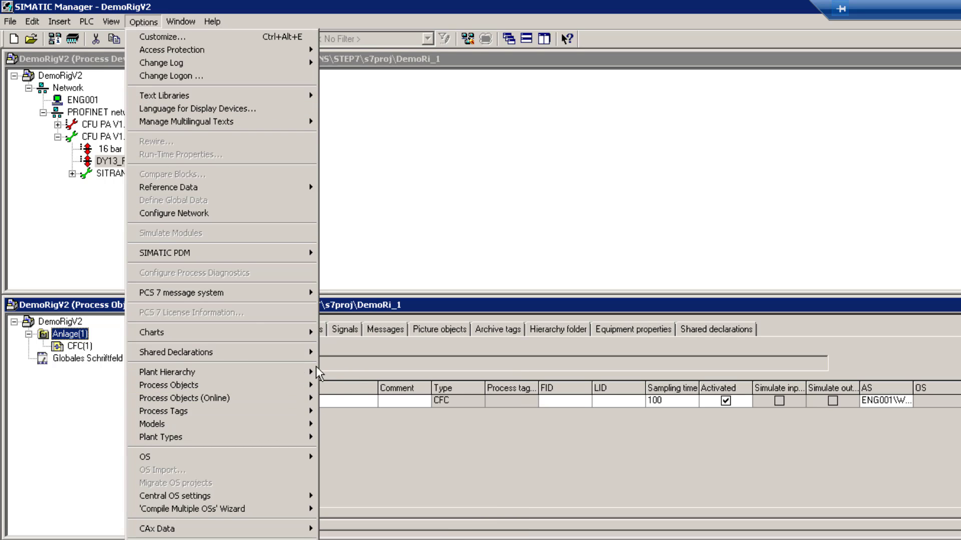
click(342, 375)
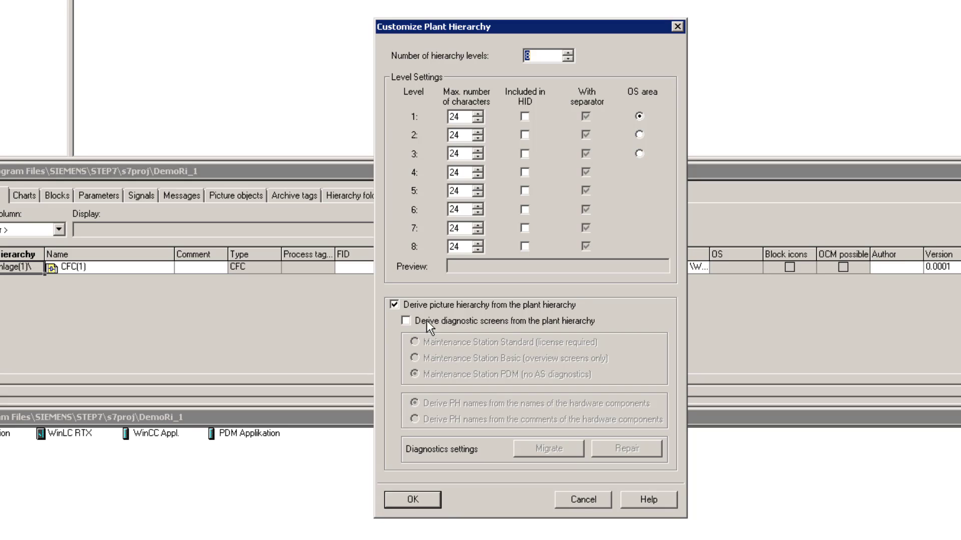
click(407, 321)
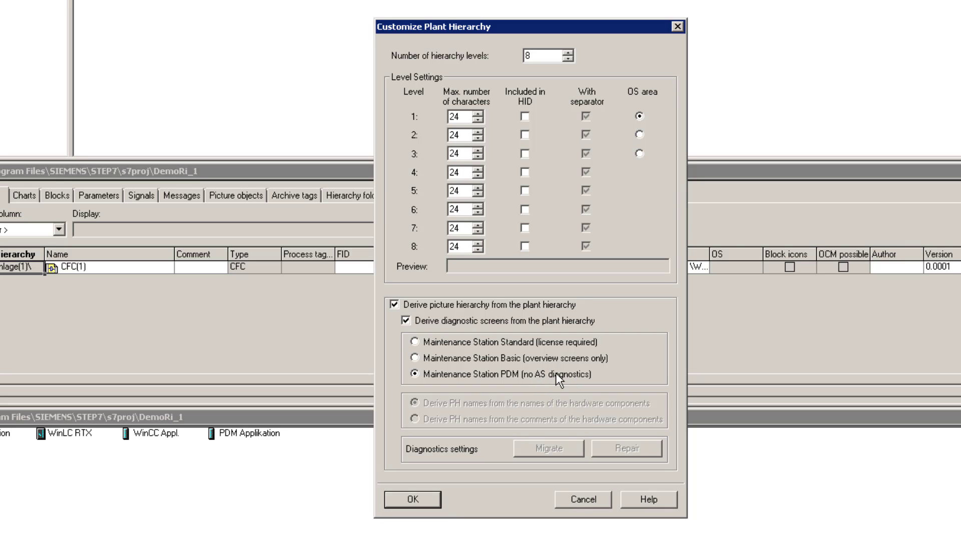
click(413, 500)
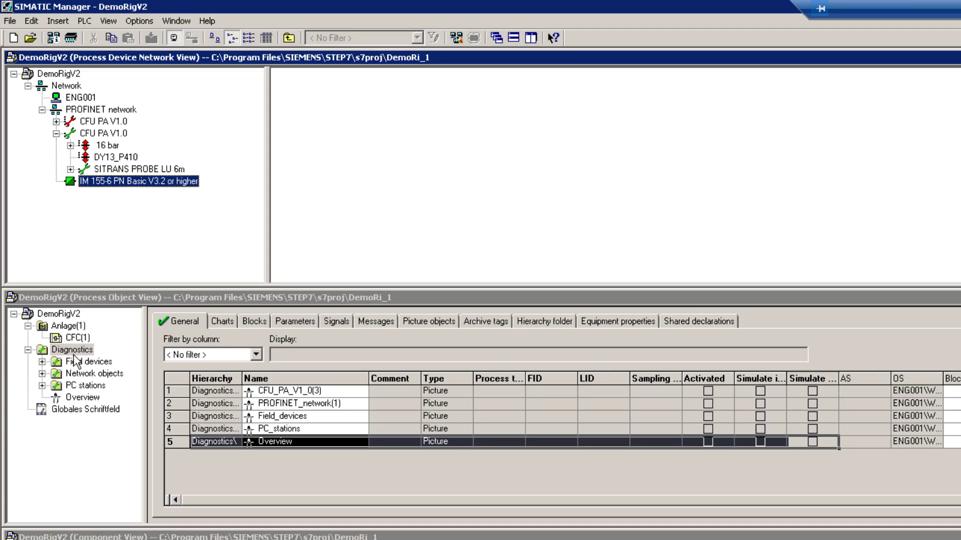
Create/update the diagnostic screens for the Diagnostics hierarchy folder, opening the OS project with the local computer as server
right_click(68, 352)
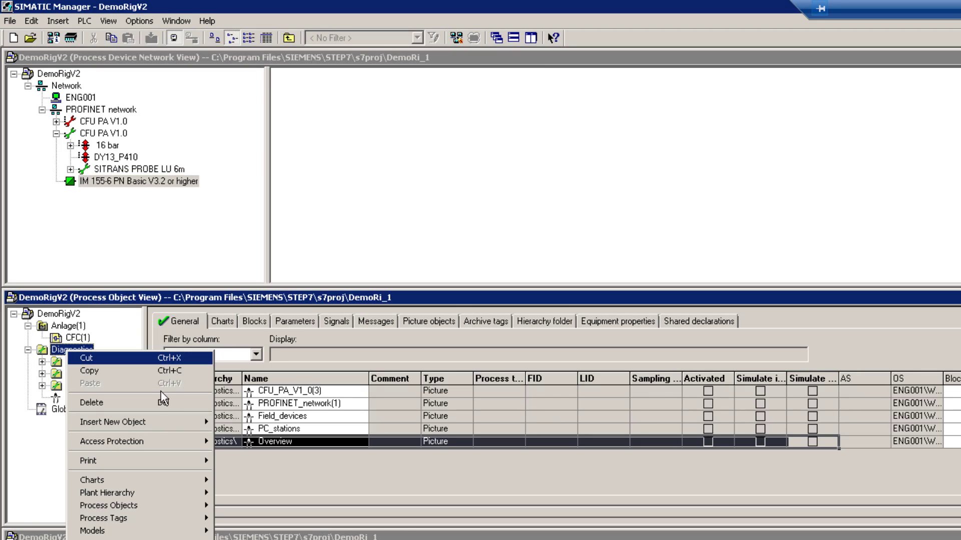
mouse_move(133, 492)
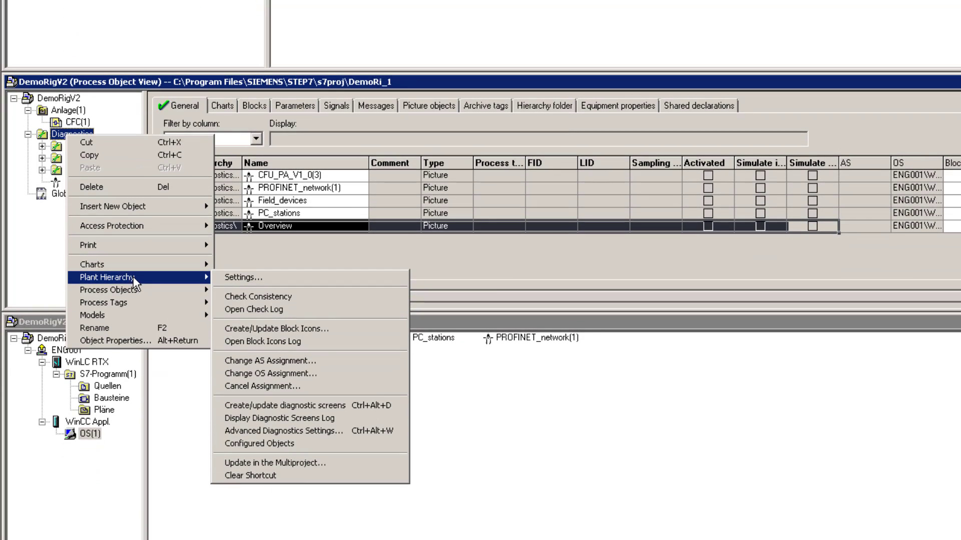
click(302, 409)
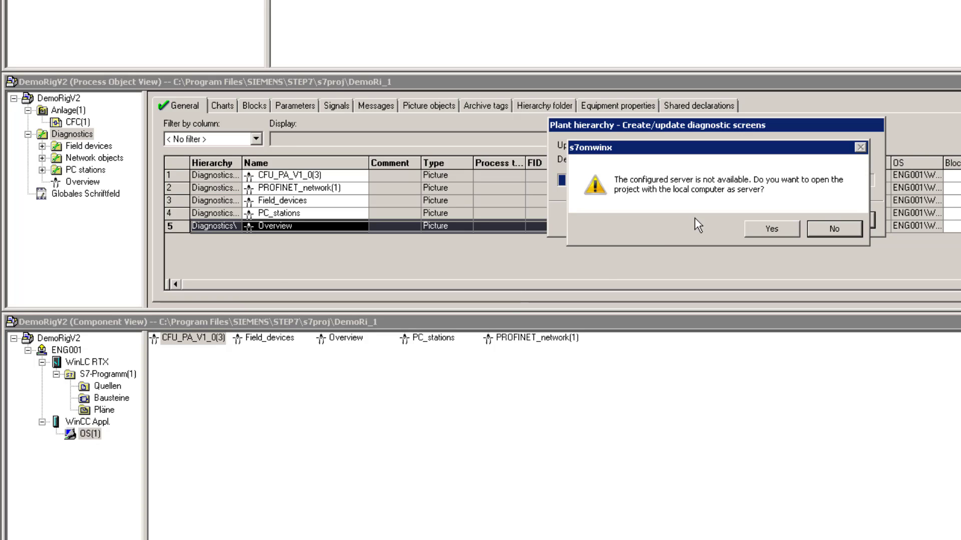
click(774, 226)
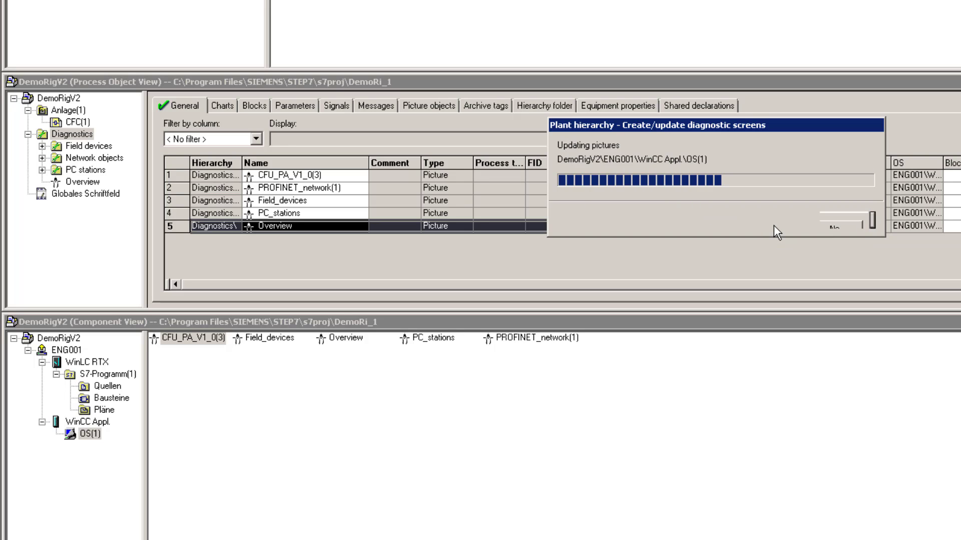
right_click(77, 434)
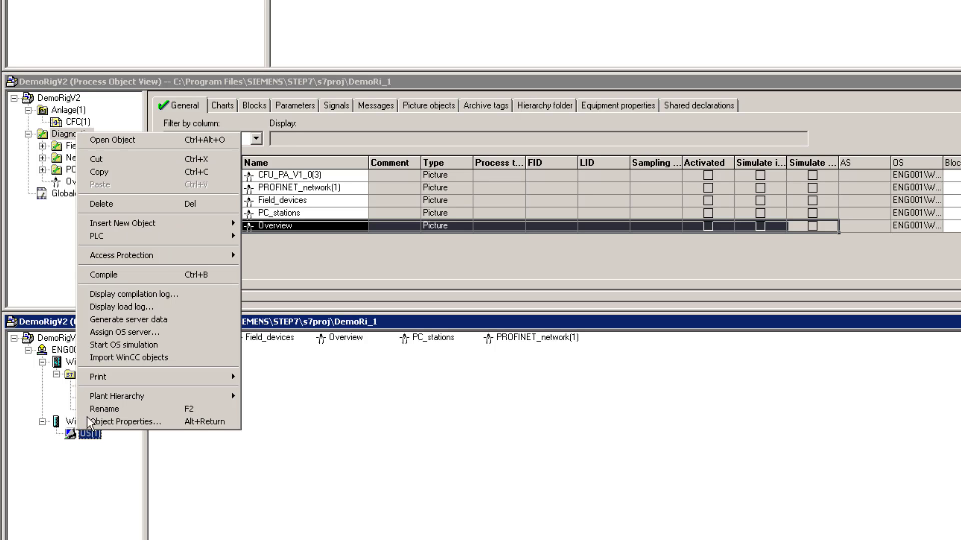
click(169, 470)
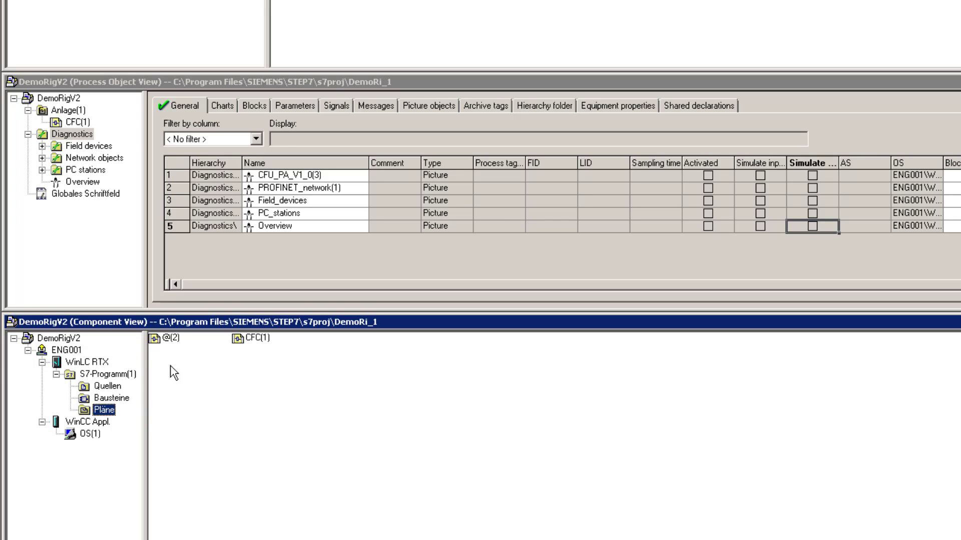
Compile the Pläne chart folder as an entire program with module drivers, download it to WinLC RTX, and close the logs
right_click(92, 412)
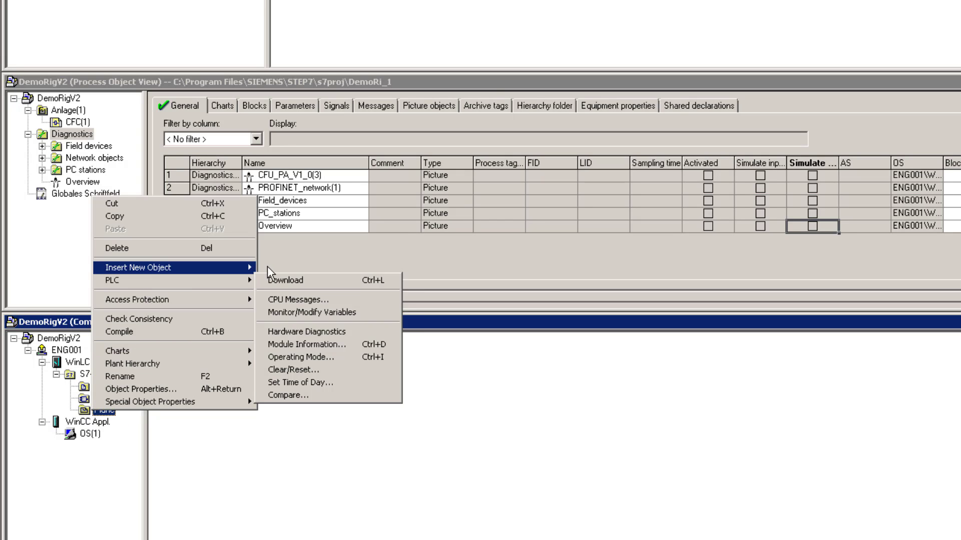
mouse_move(219, 286)
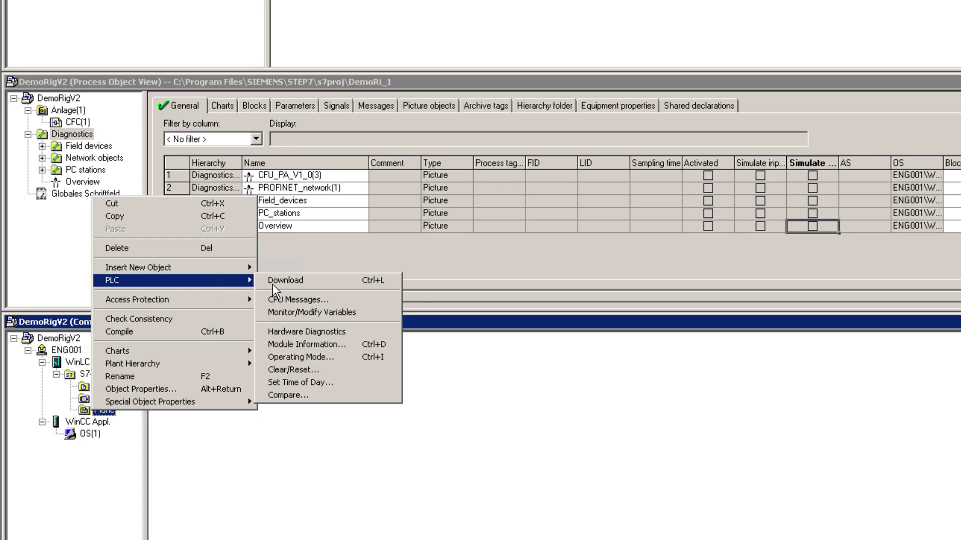
click(276, 287)
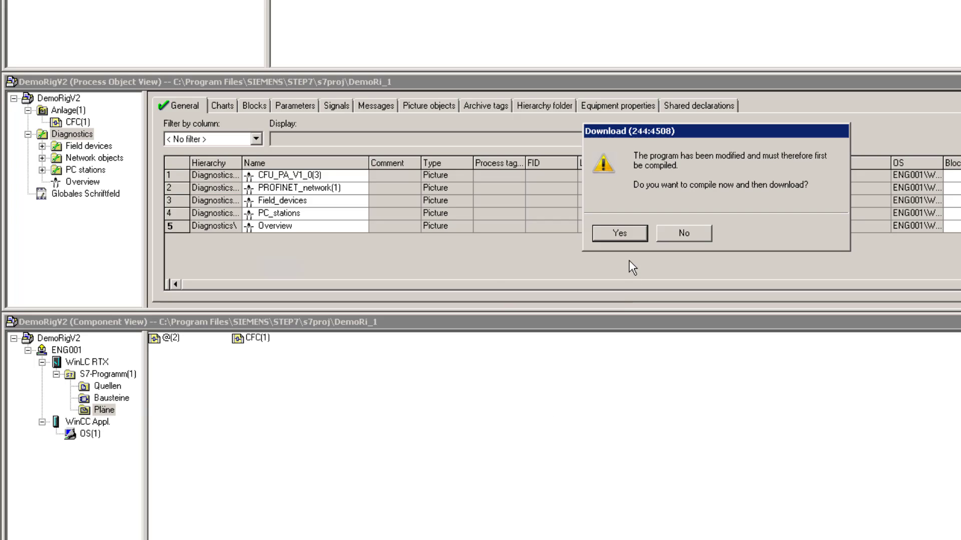
click(618, 233)
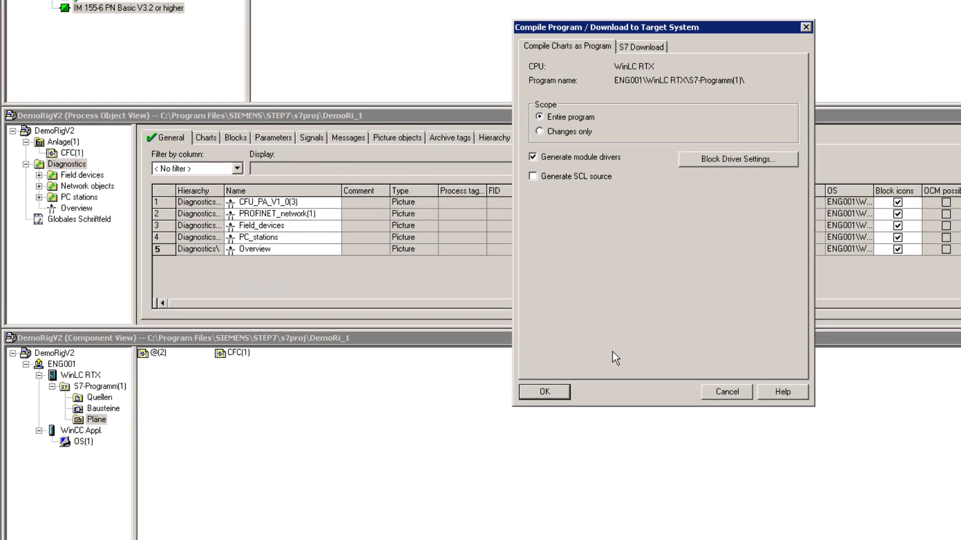
click(559, 388)
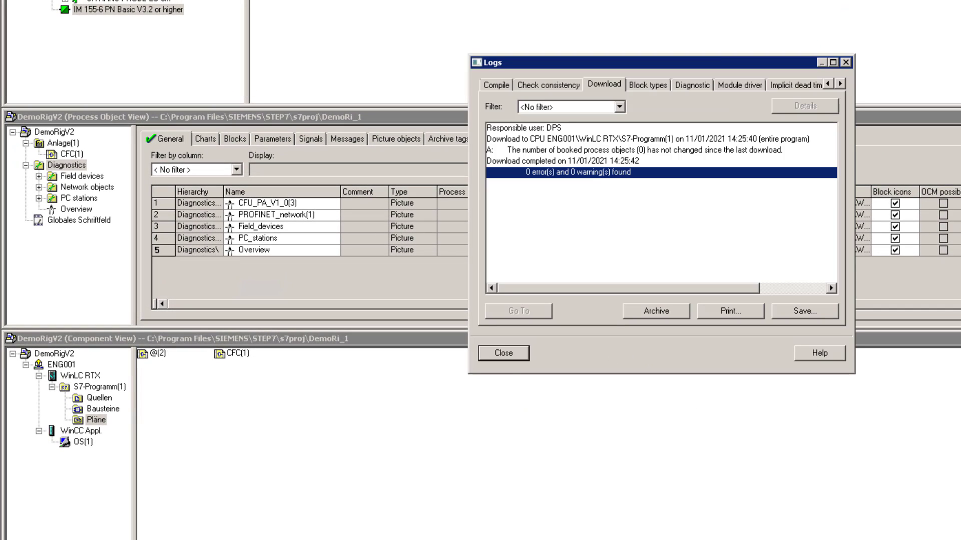
click(496, 357)
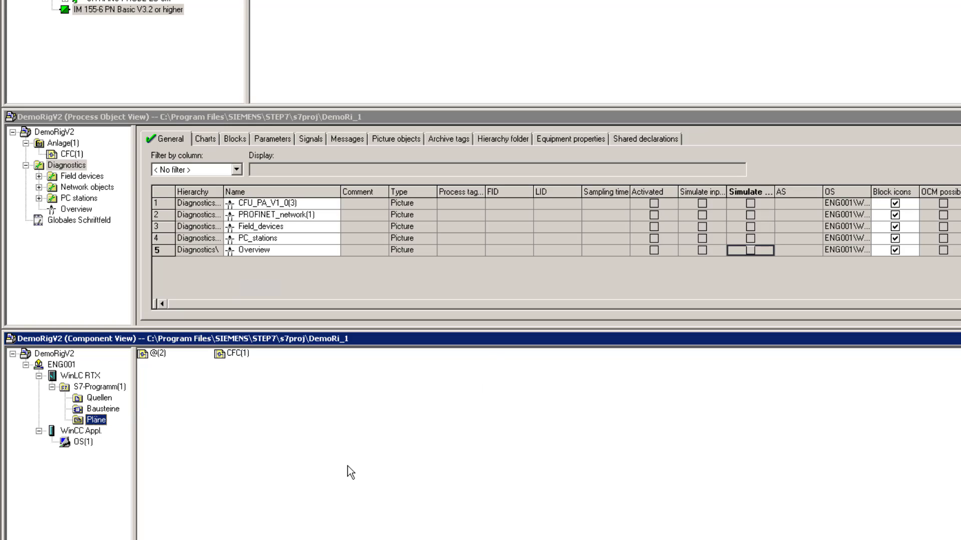
Open OS(1) under WinCC Appl. in WinCC Explorer, using the local computer as server
click(82, 442)
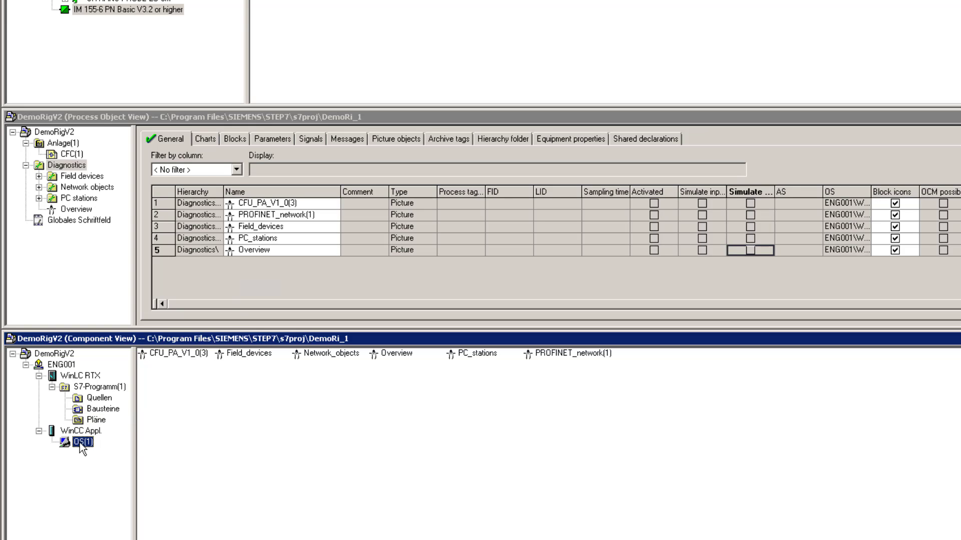
right_click(83, 442)
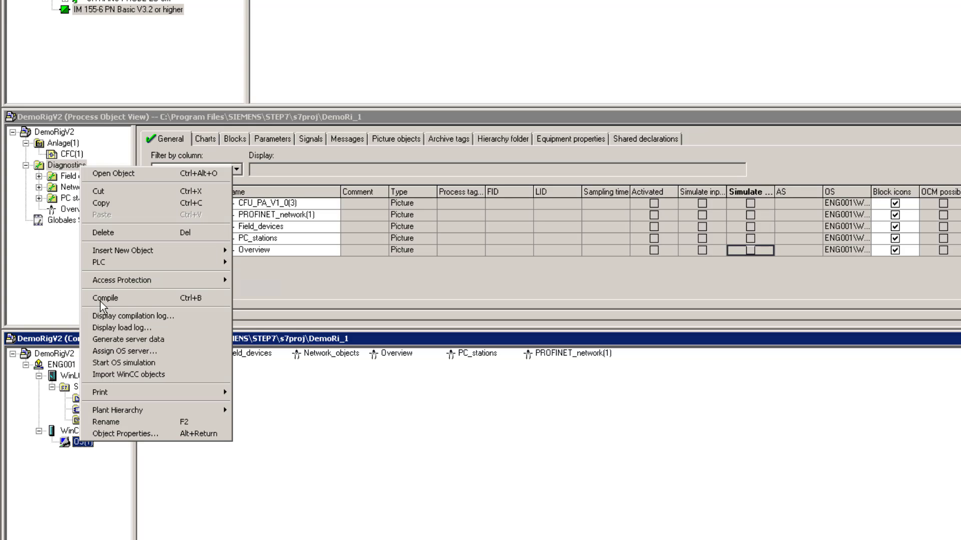
click(101, 174)
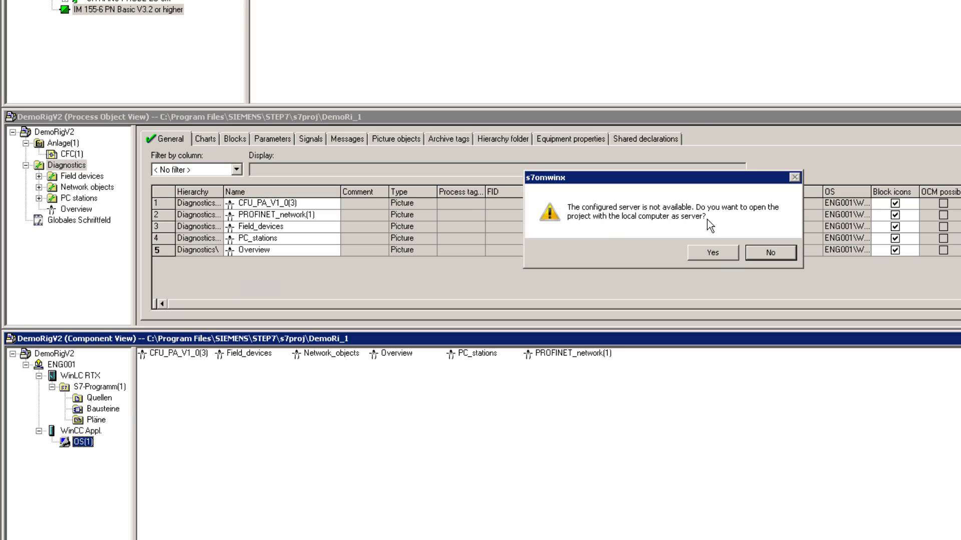
click(710, 253)
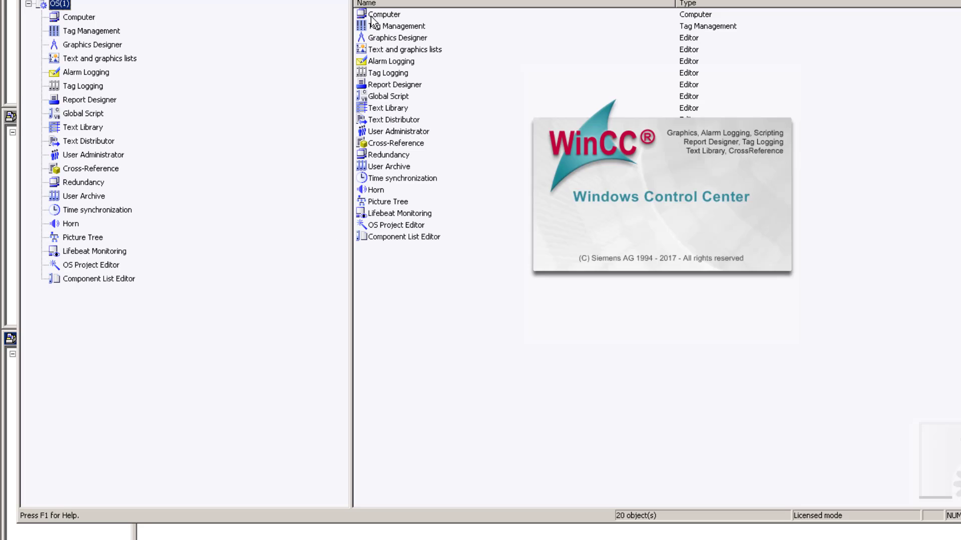
Change the project computer PDM-MS to the local computer name ENG001, and exit WinCC Explorer with the project closed
click(371, 16)
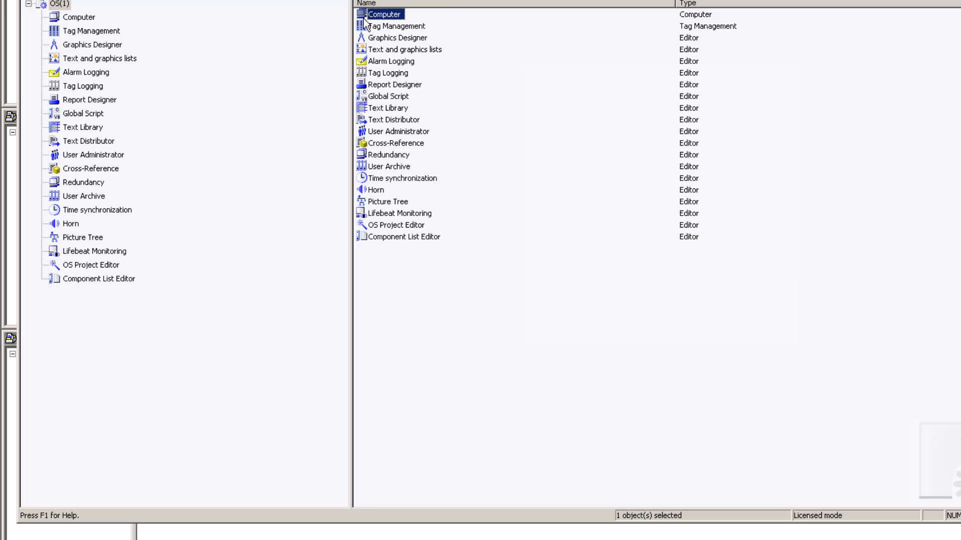
right_click(371, 17)
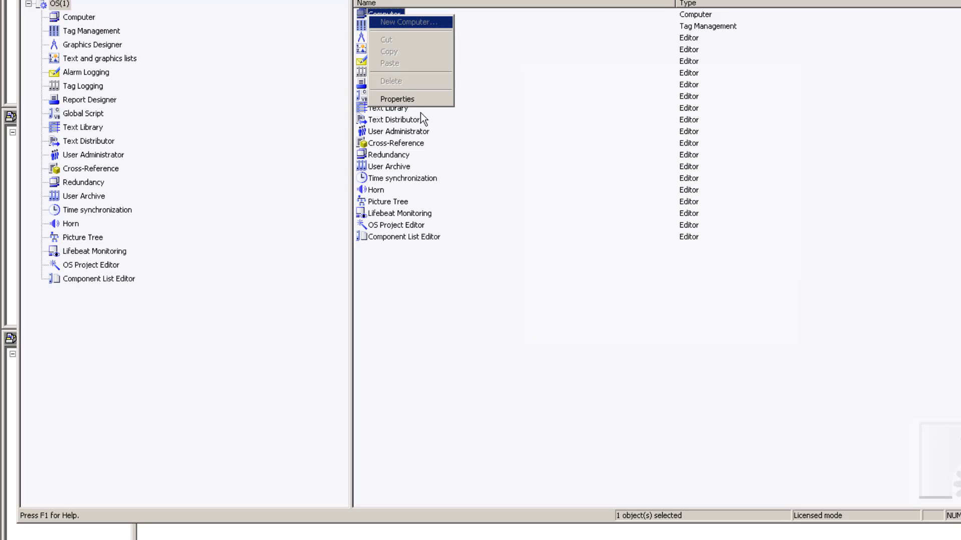
click(391, 98)
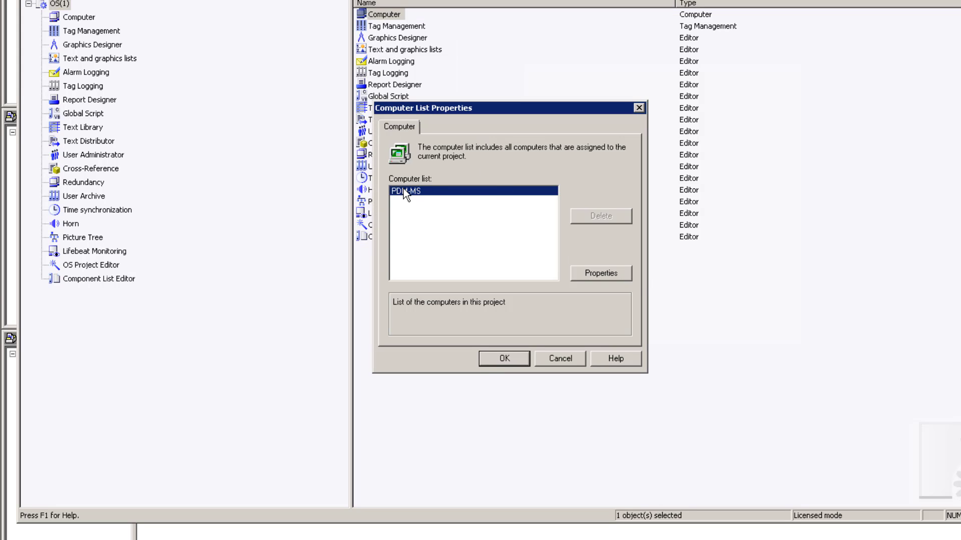
click(600, 277)
click(512, 87)
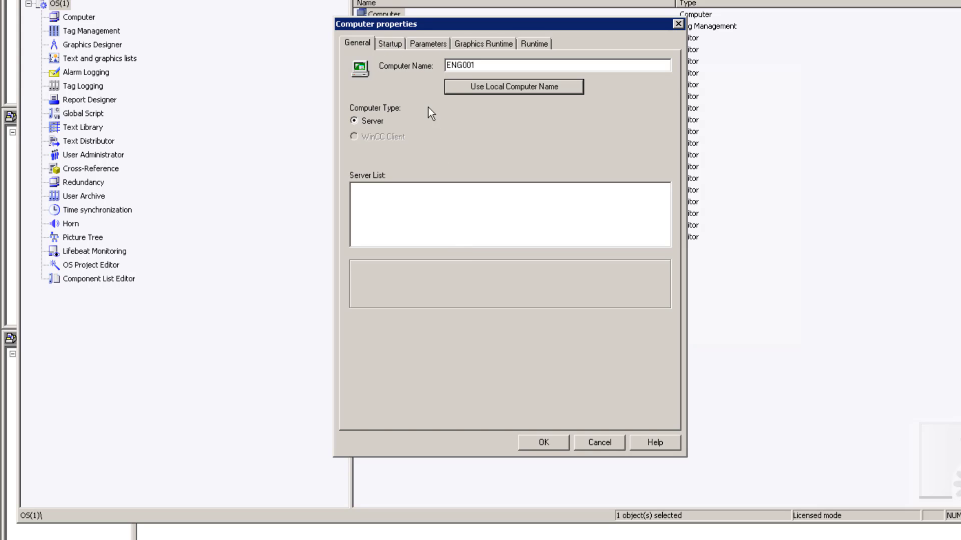
click(417, 44)
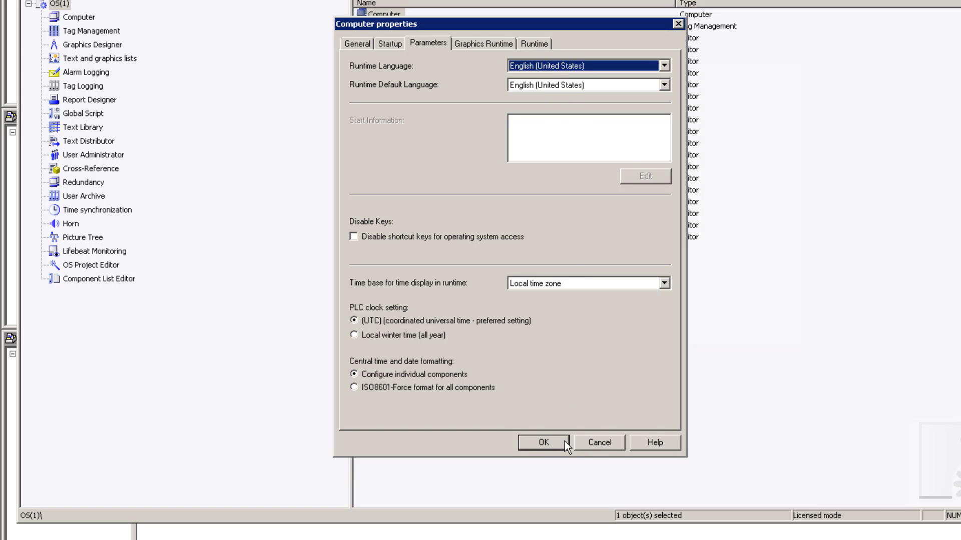
click(545, 448)
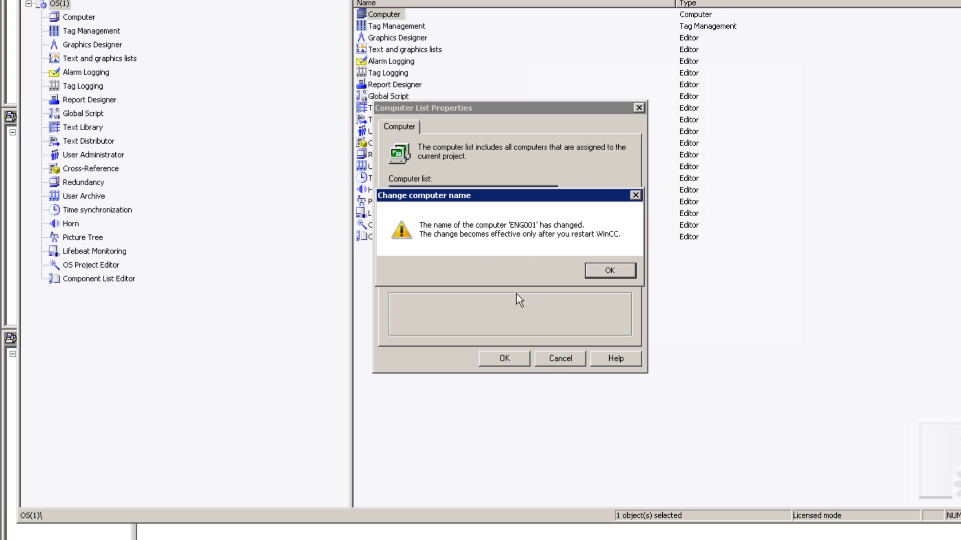
click(502, 359)
click(600, 277)
click(507, 360)
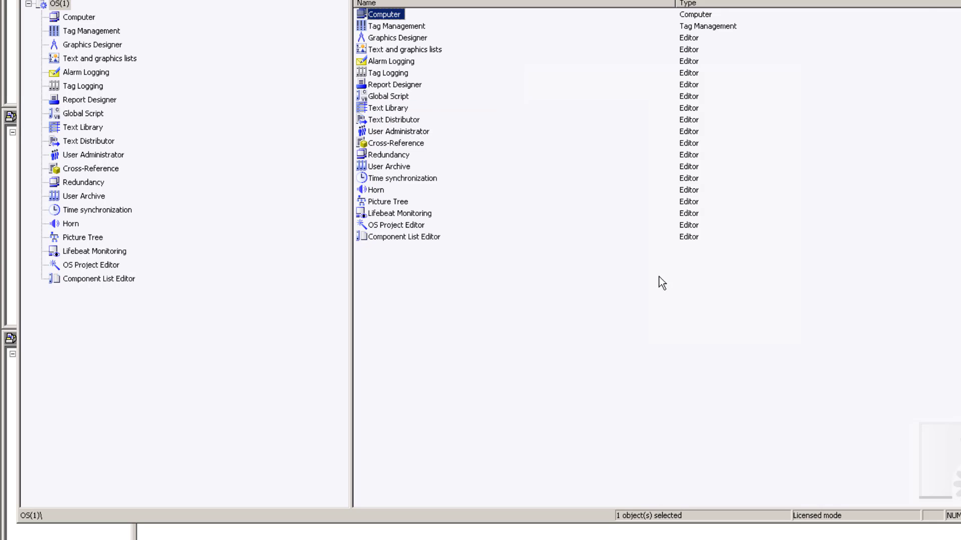
key(alt+F4)
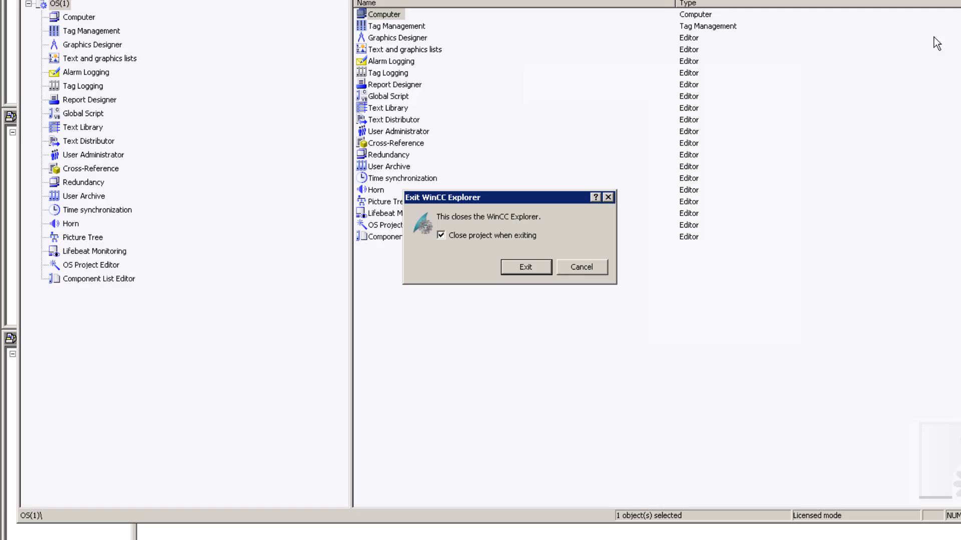
click(545, 270)
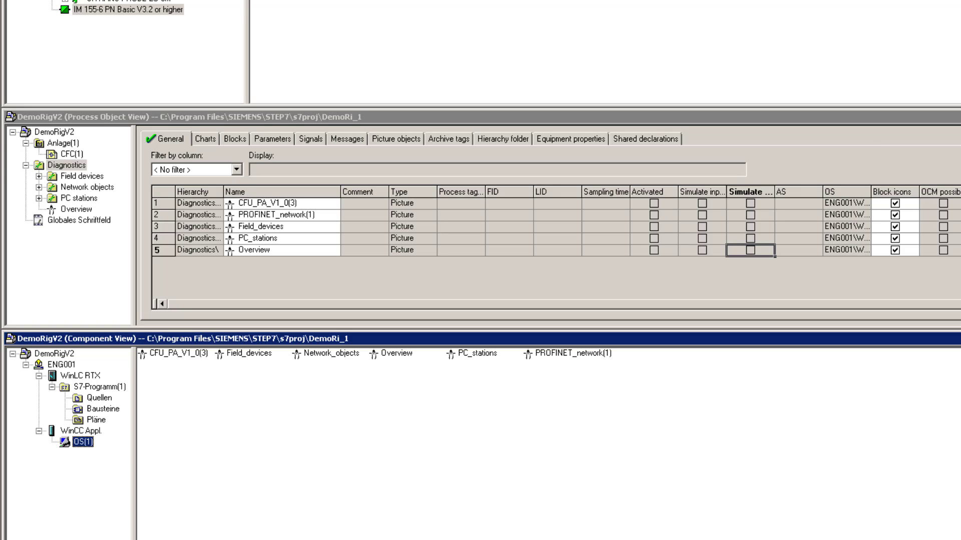
Configure WinCC autostart on ENG001 for \\ENG001\WinCC_Project_OS(1)_2\OS(1).mcp with autostart active, activation at startup and "Cancel" allowed during activation
right_click(775, 532)
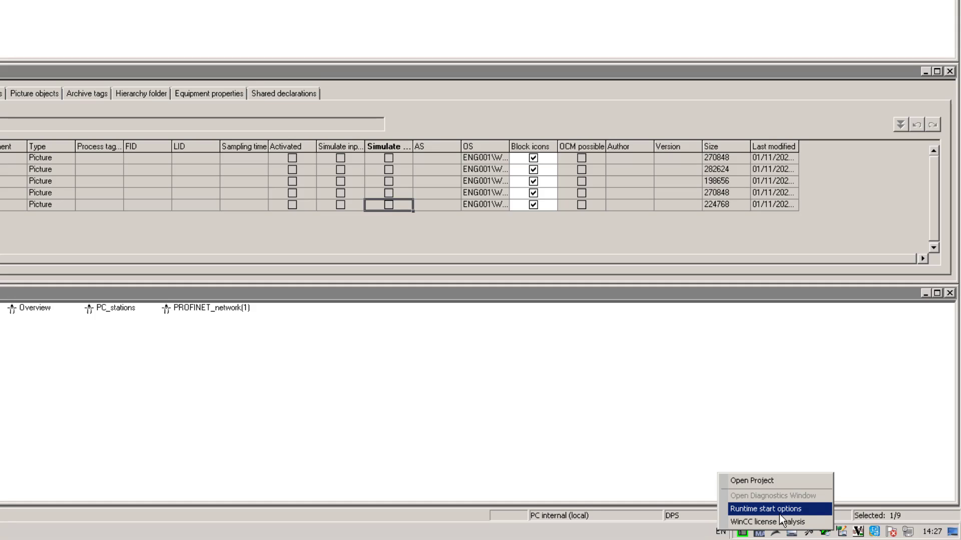
click(779, 514)
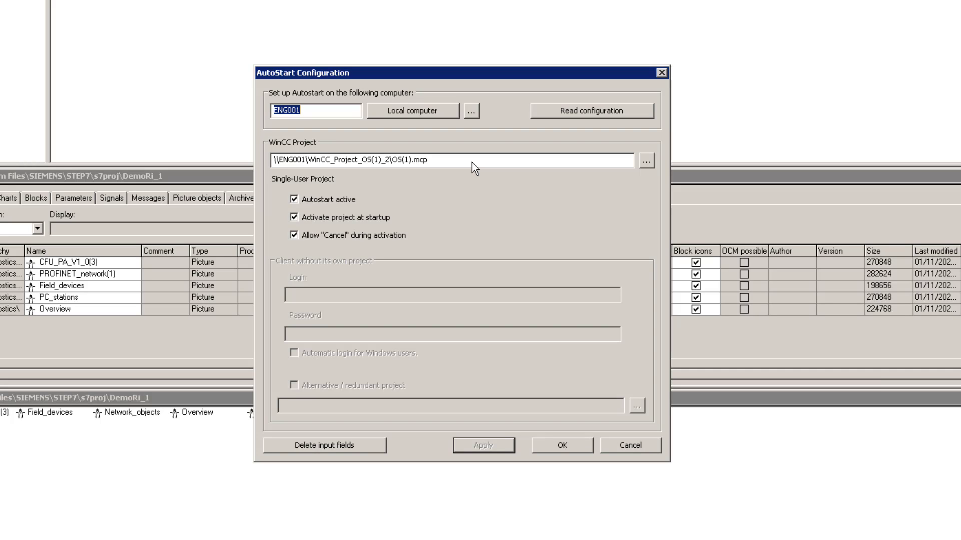
click(561, 445)
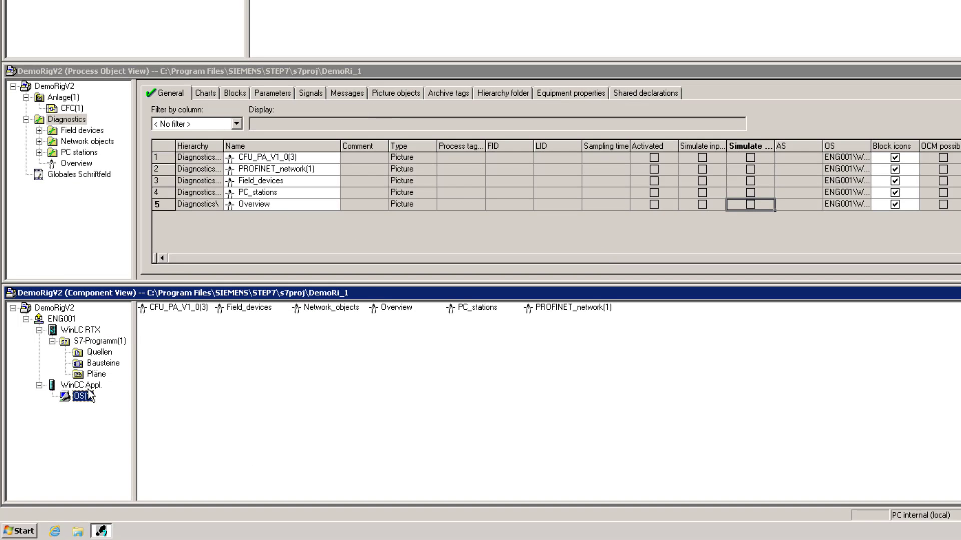
Open OS(1) under WinCC Appl. in WinCC Explorer and activate its runtime
drag(89, 395, 76, 401)
right_click(76, 400)
click(106, 128)
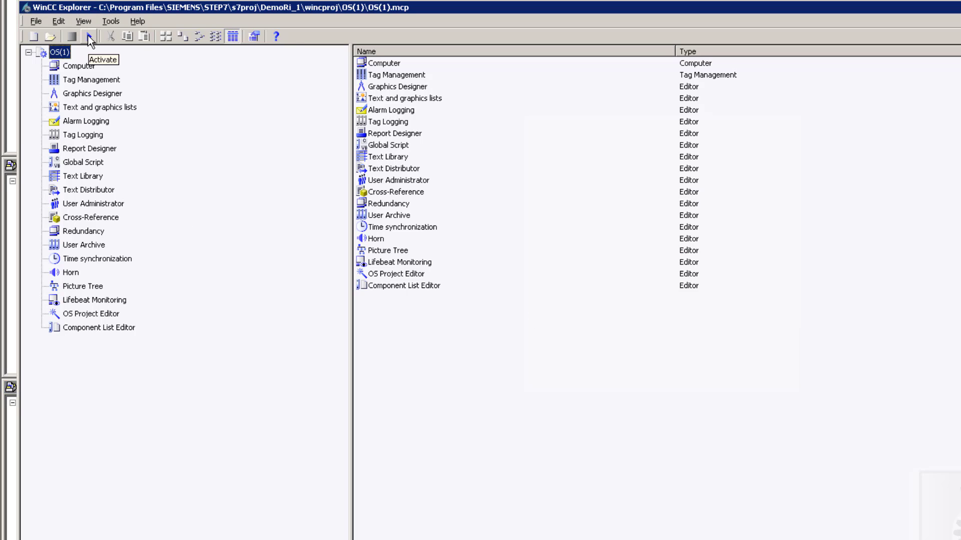
click(88, 35)
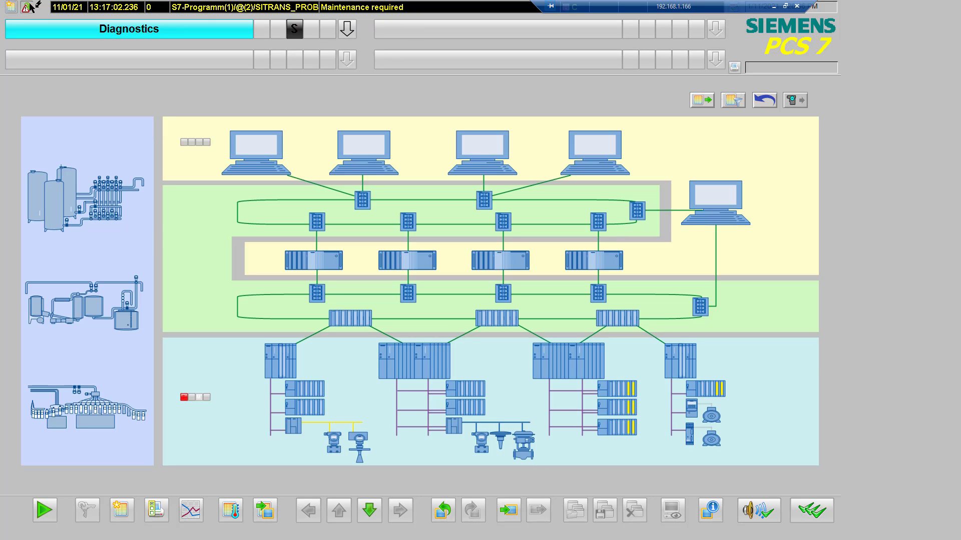
Examine the field device pictures under Diagnostics, open the faceplate of the CFU PA V1.0 in maintenance alarm, and show its detailed diagnostics
click(111, 384)
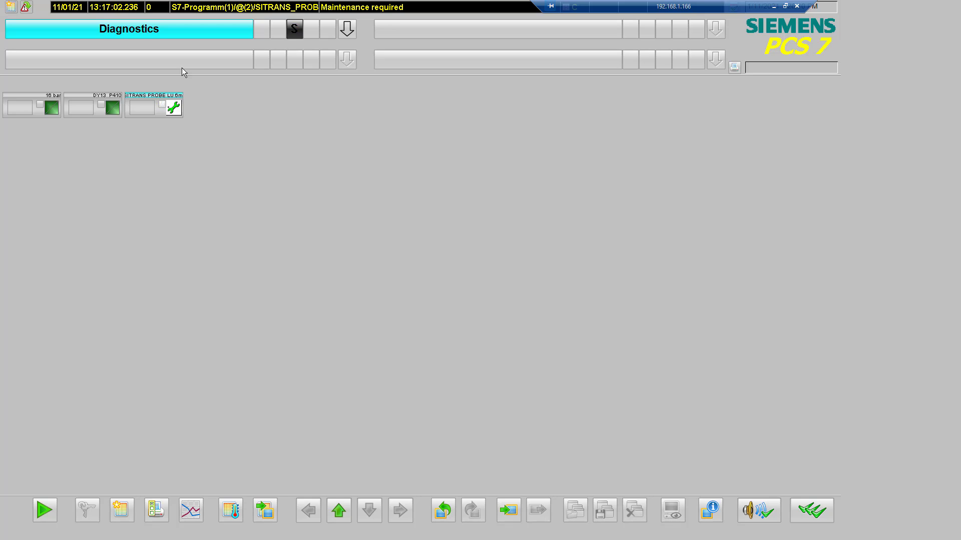
click(180, 32)
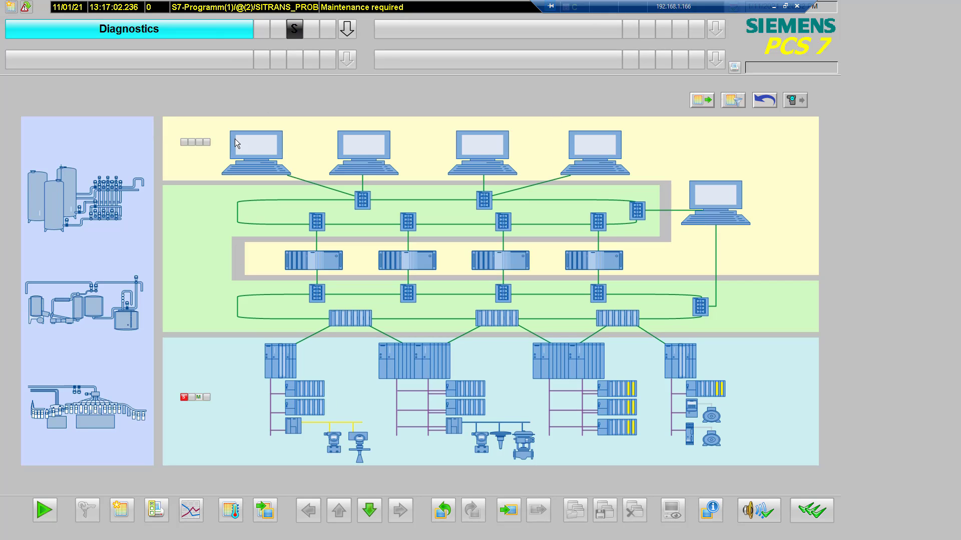
click(188, 398)
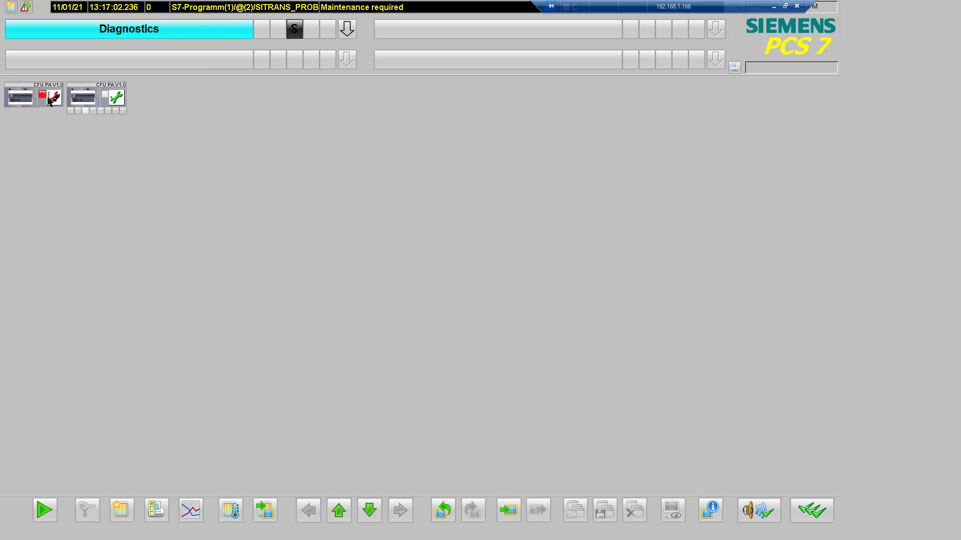
click(55, 97)
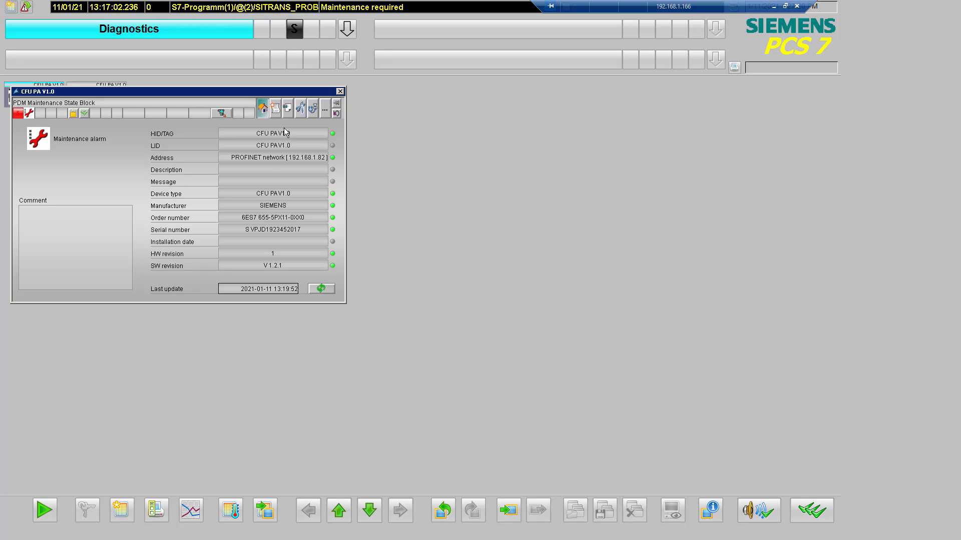
click(312, 109)
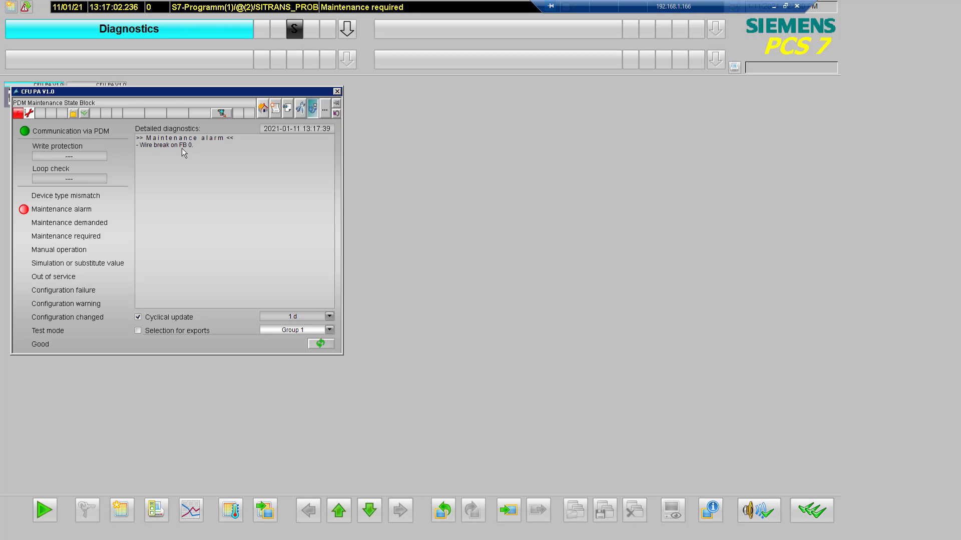
Open the CFU PA V1.0 in SIMATIC PDM from its faceplate and log in with the account password
click(221, 118)
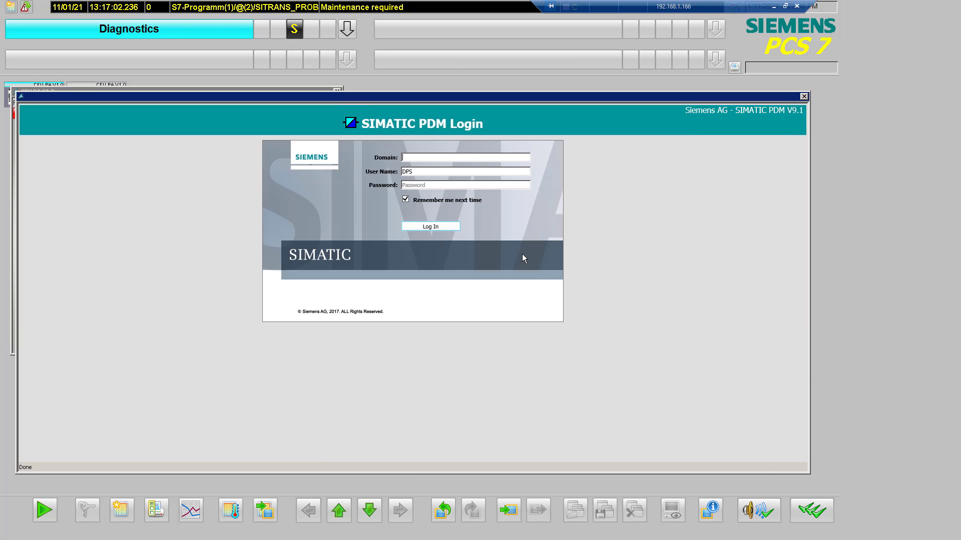
click(416, 186)
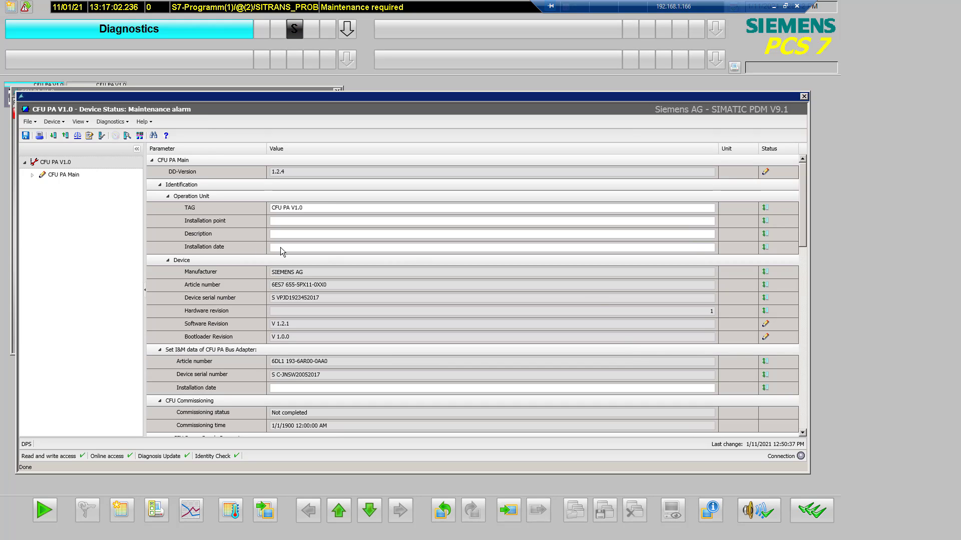
Expand the CFU PA Main parameter group, load the CFU PA V1.0 device data to the PG/PC, and close the load dialog
click(34, 177)
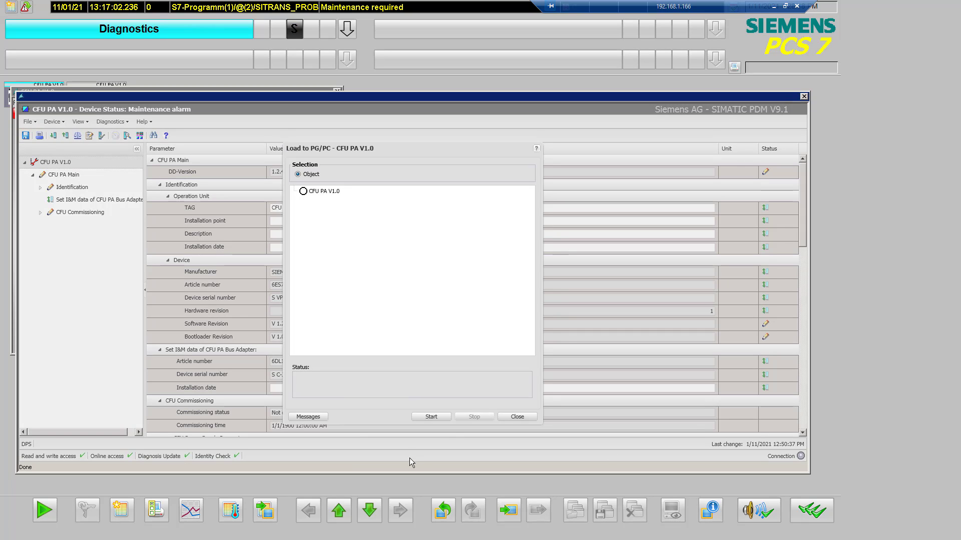
click(436, 416)
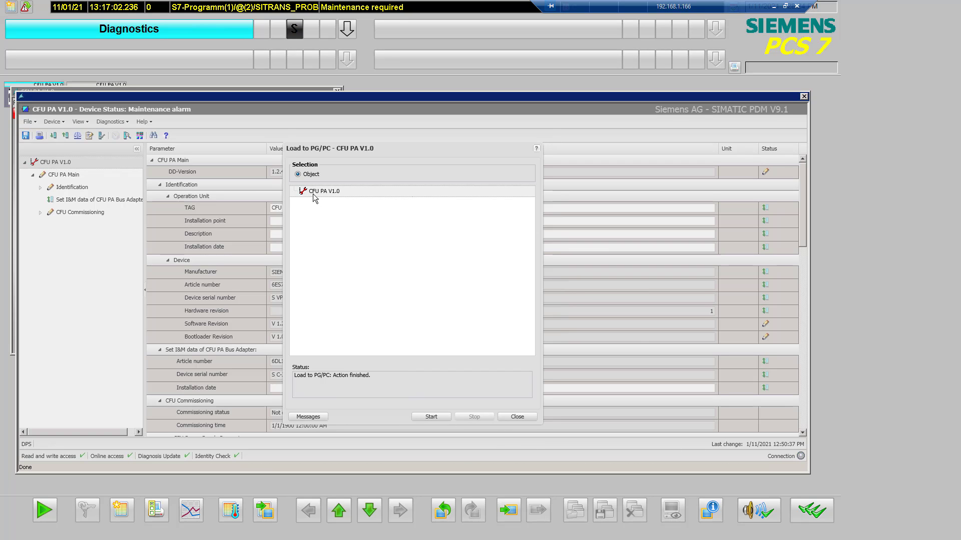
click(515, 417)
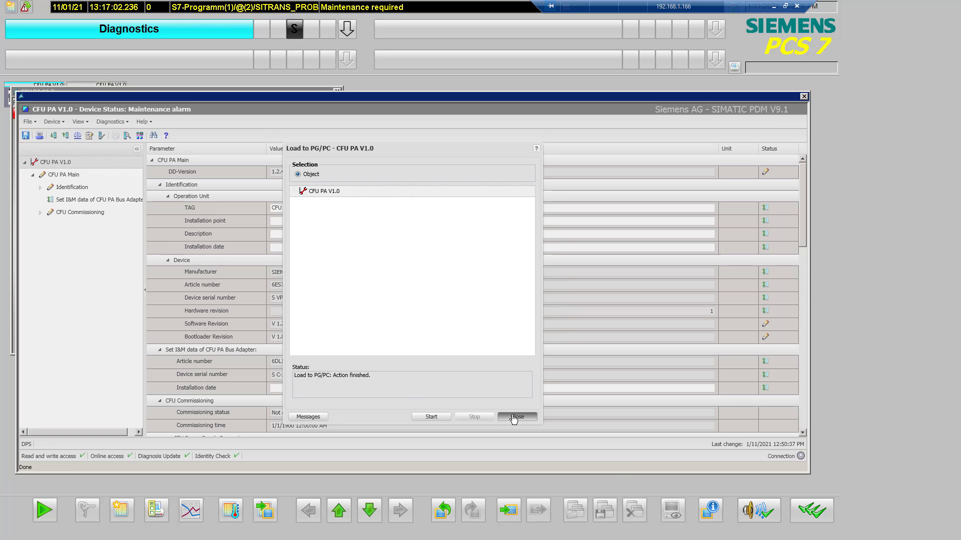